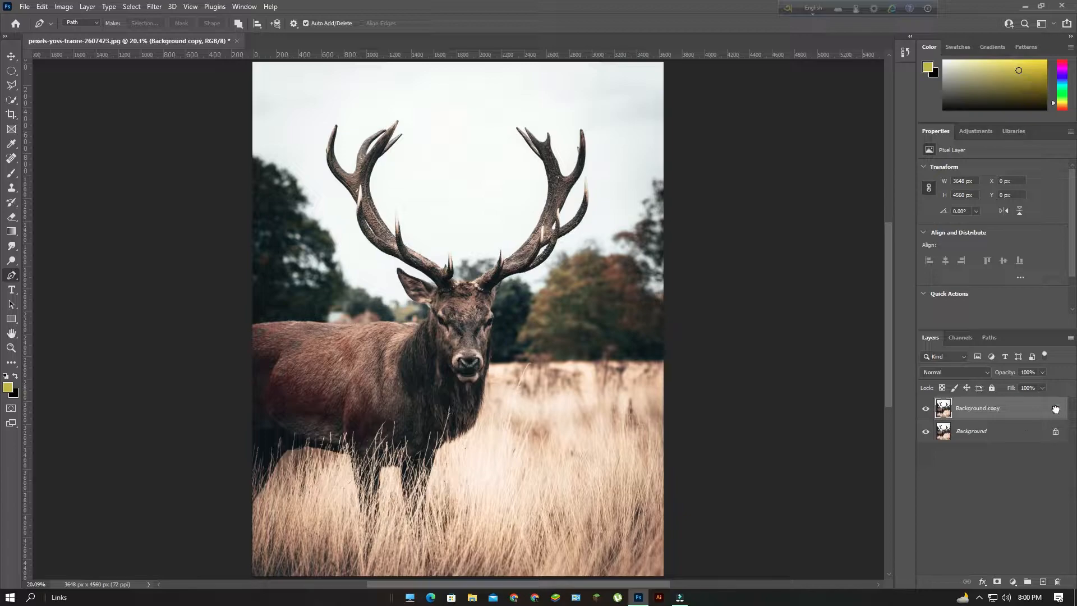
Select the deer automatically with Select Subject on the Background copy layer
{"action": "left_click", "coordinate": [127, 6]}
{"action": "left_click", "coordinate": [160, 137]}
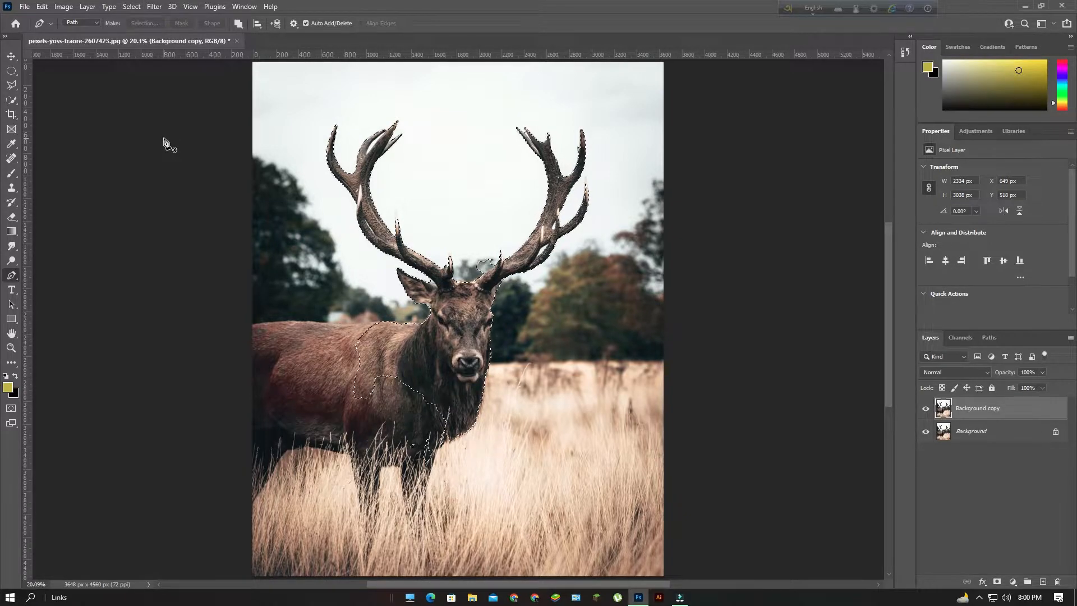
With Quick Selection, subtract the stray background patch beside the right antler's base and restore the antler edge to the selection
{"action": "scroll", "coordinate": [521, 402], "scroll_direction": "up", "scroll_amount": 5}
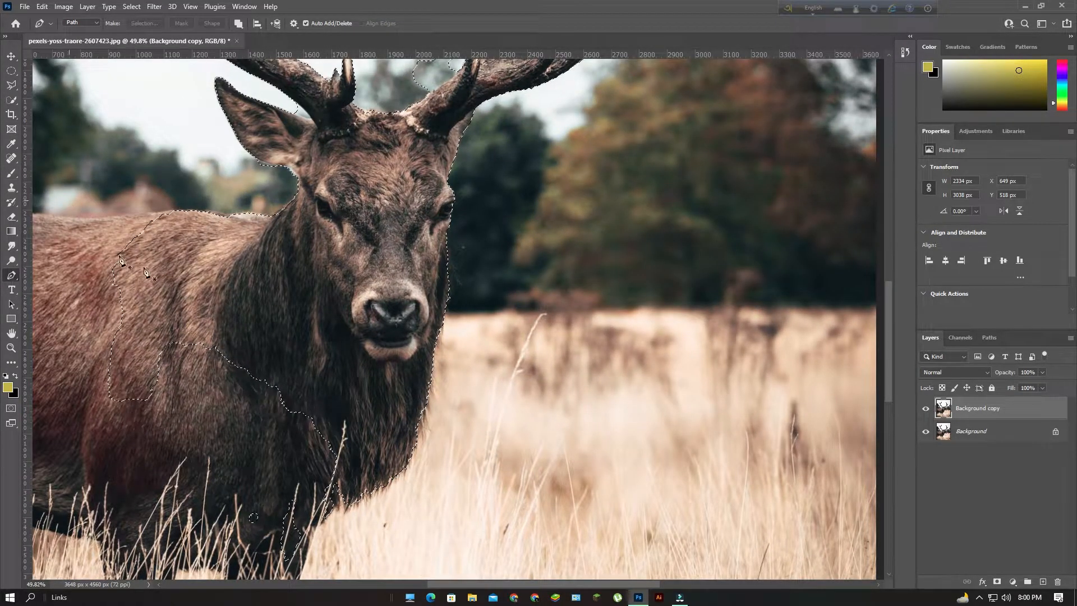
{"action": "scroll", "coordinate": [436, 238], "scroll_direction": "up", "scroll_amount": 5}
{"action": "scroll", "coordinate": [436, 237], "scroll_direction": "up", "scroll_amount": 6}
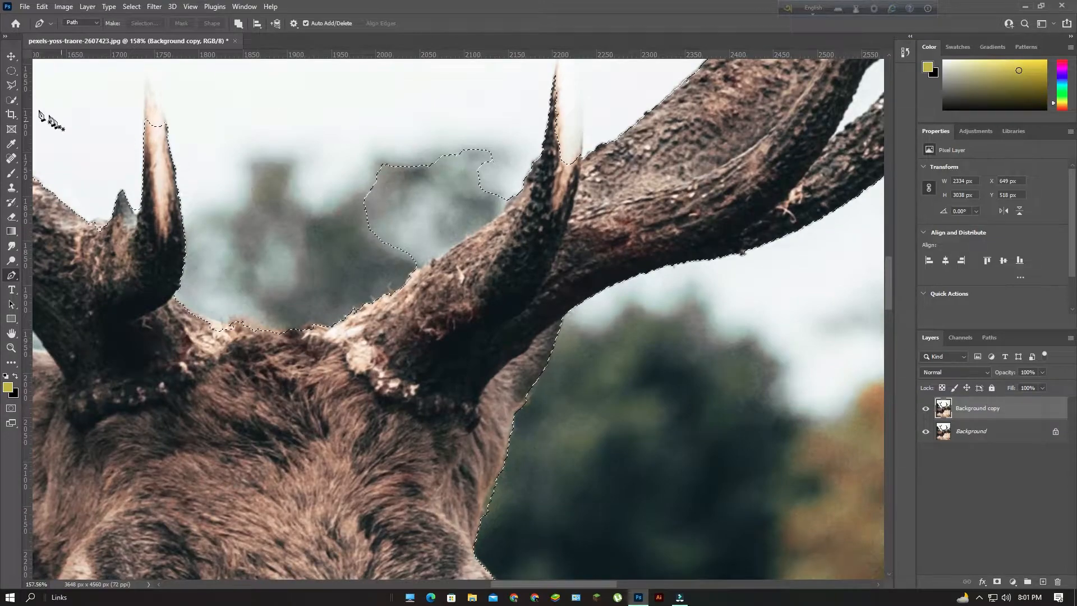
{"action": "left_click", "coordinate": [11, 100]}
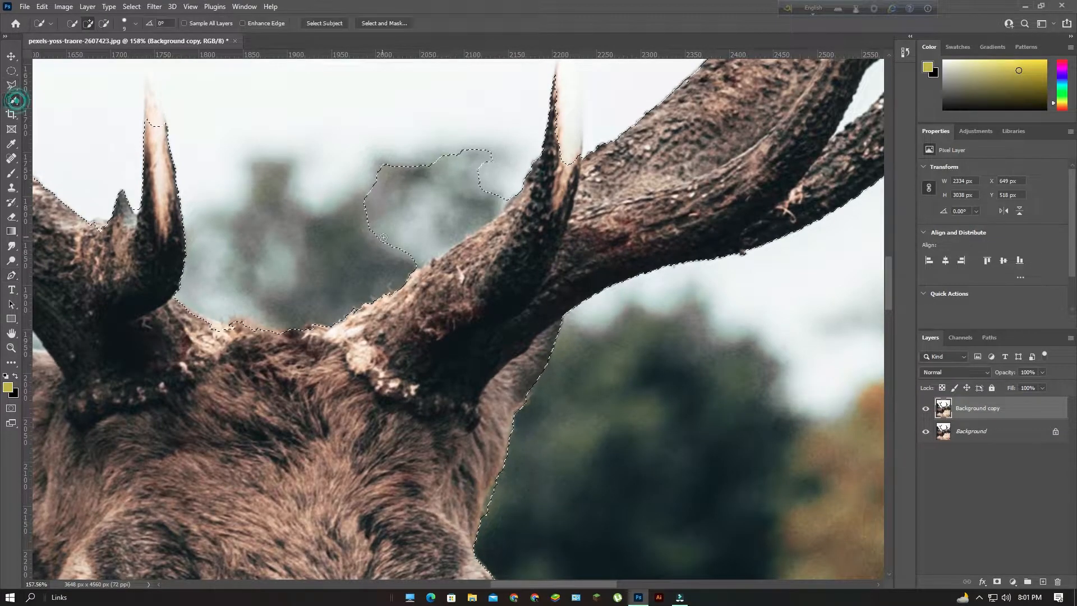
{"action": "mouse_move", "coordinate": [347, 204]}
{"action": "left_mouse_down"}
{"action": "mouse_move", "coordinate": [369, 259]}
{"action": "mouse_move", "coordinate": [492, 182]}
{"action": "mouse_move", "coordinate": [492, 164]}
{"action": "mouse_move", "coordinate": [471, 173]}
{"action": "mouse_move", "coordinate": [499, 219]}
{"action": "left_mouse_up"}
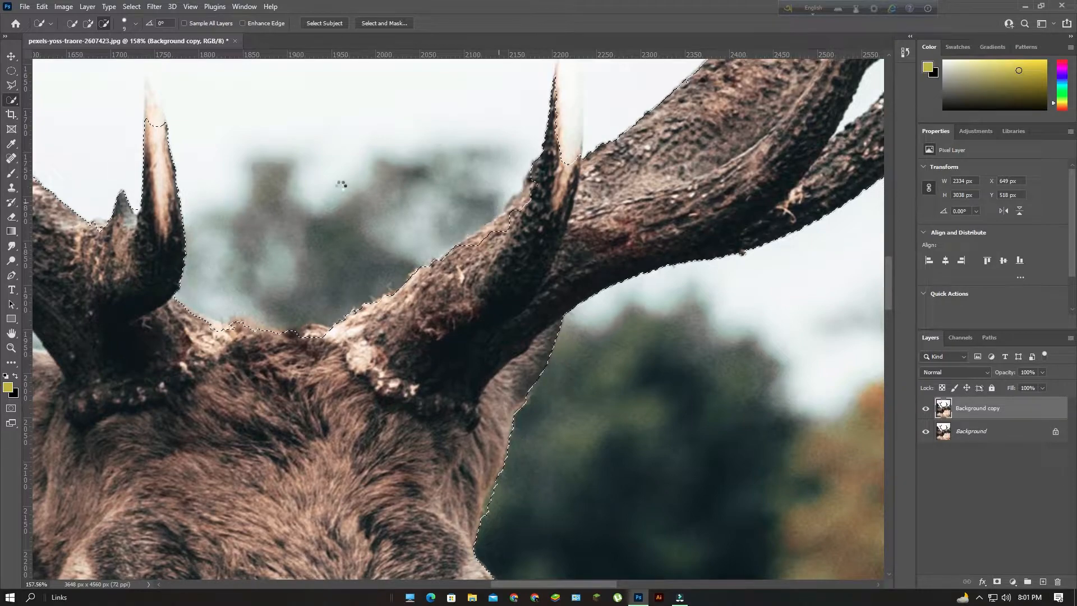
{"action": "left_click", "coordinate": [480, 147], "text": "alt"}
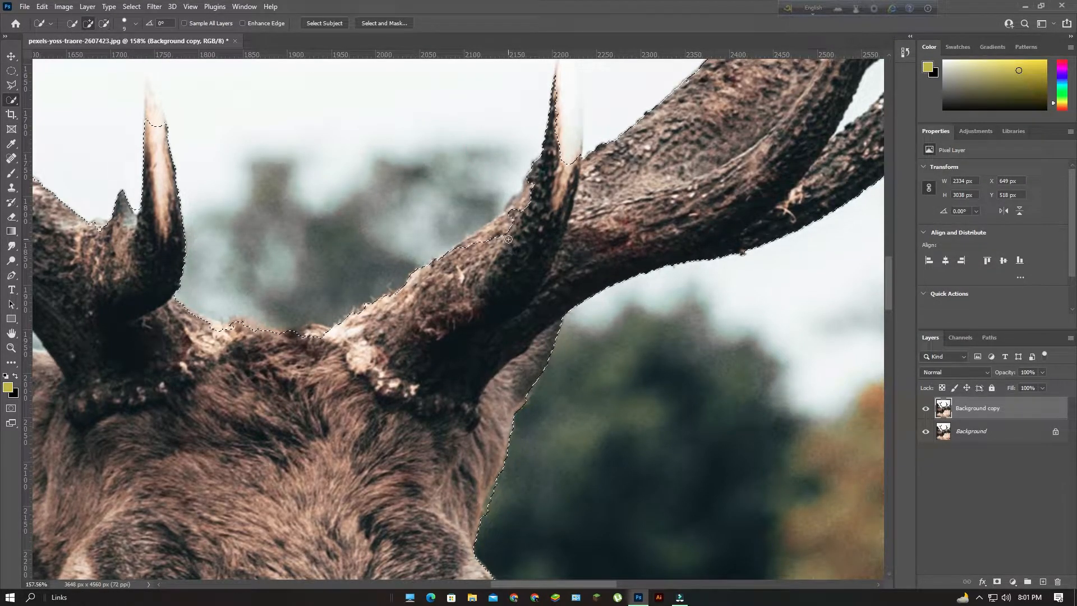
{"action": "left_click_drag", "start_coordinate": [508, 238], "coordinate": [531, 198]}
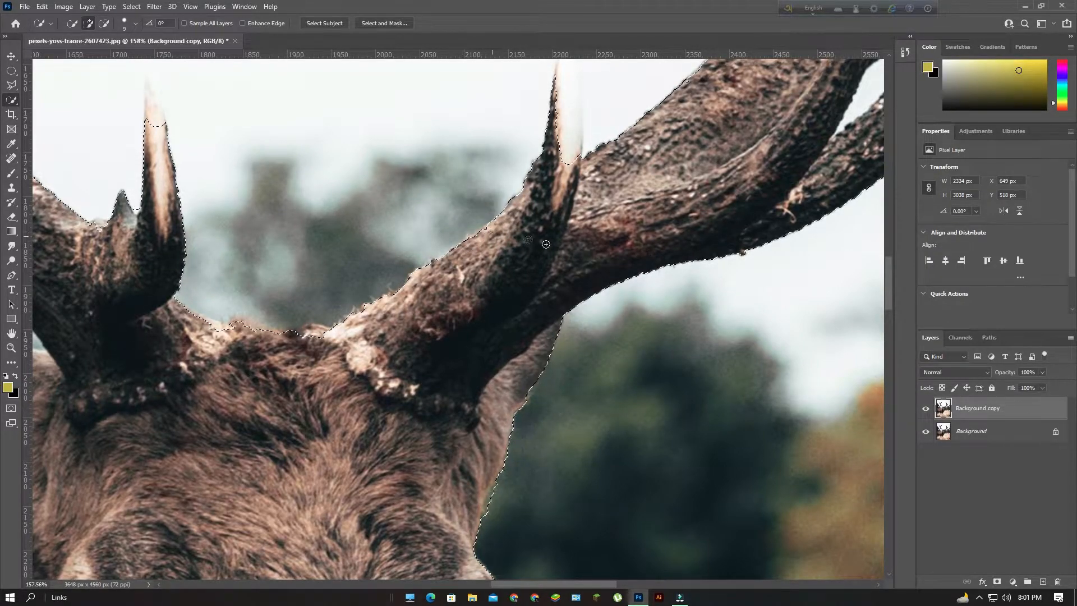
Add the pale tip of the right antler's lowest tine to the selection and subtract the sky spill beside it
{"action": "scroll", "coordinate": [558, 263], "scroll_direction": "up", "scroll_amount": 3}
{"action": "left_click_drag", "start_coordinate": [558, 263], "coordinate": [572, 126]}
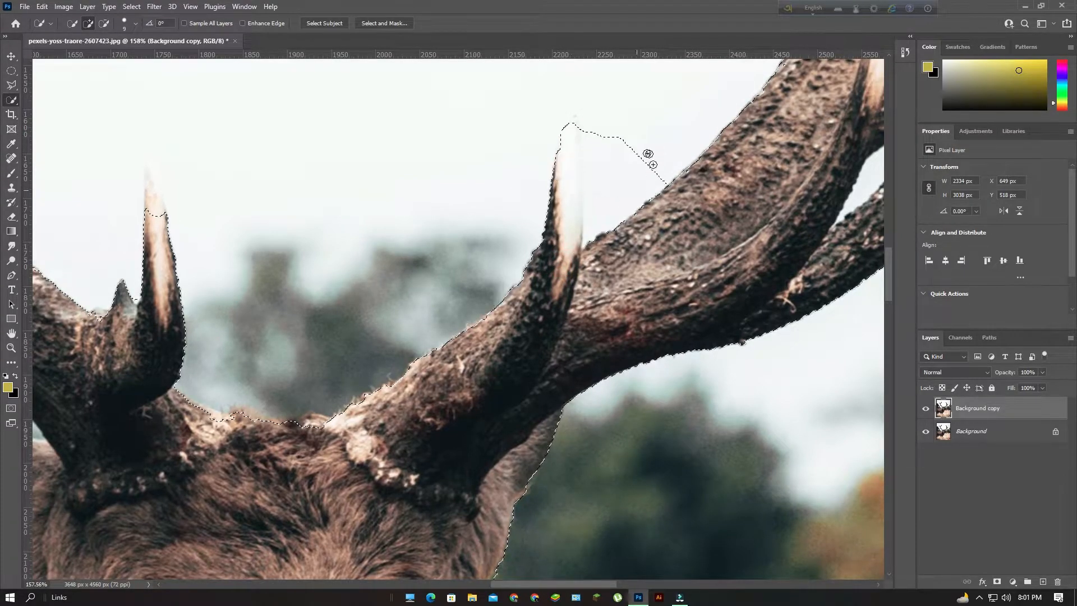
{"action": "mouse_move", "coordinate": [662, 152]}
{"action": "left_mouse_down", "text": "alt"}
{"action": "mouse_move", "coordinate": [608, 210]}
{"action": "mouse_move", "coordinate": [613, 144]}
{"action": "mouse_move", "coordinate": [588, 160]}
{"action": "mouse_move", "coordinate": [625, 209]}
{"action": "mouse_move", "coordinate": [466, 233]}
{"action": "mouse_move", "coordinate": [314, 382]}
{"action": "left_mouse_up", "text": "alt"}
{"action": "left_click", "coordinate": [583, 129], "text": "alt"}
Subtract the sky between the top tines of the right antler from the selection
{"action": "scroll", "coordinate": [602, 285], "scroll_direction": "up", "scroll_amount": 5}
{"action": "scroll", "coordinate": [627, 306], "scroll_direction": "down", "scroll_amount": 4}
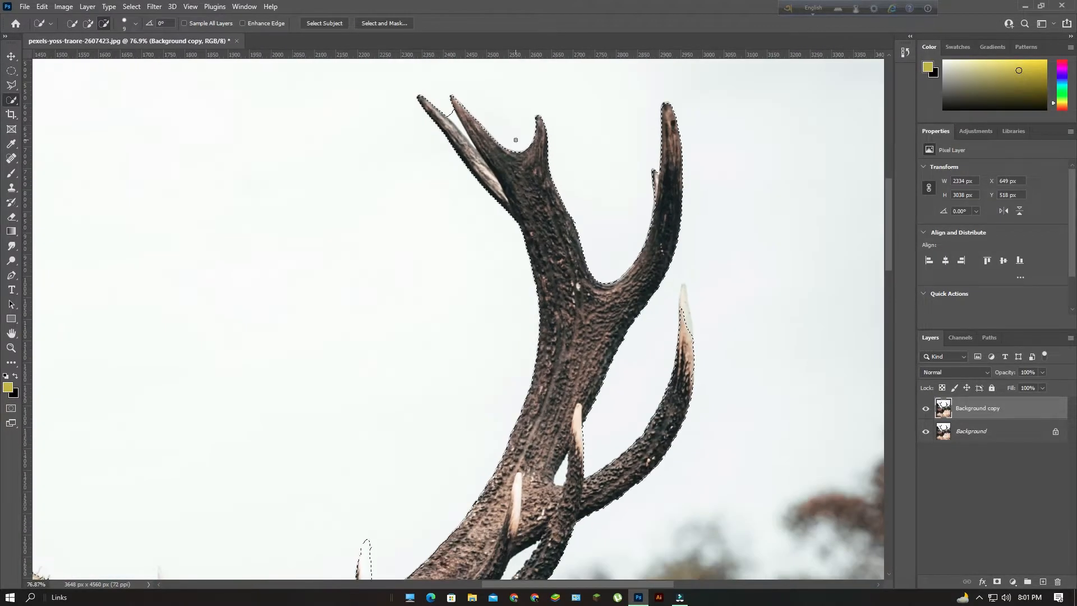
{"action": "scroll", "coordinate": [476, 90], "scroll_direction": "up", "scroll_amount": 7}
{"action": "left_click_drag", "start_coordinate": [437, 245], "coordinate": [393, 191], "text": "alt"}
Add the pale tip of the right antler's outer tine to the selection
{"action": "scroll", "coordinate": [519, 250], "scroll_direction": "down", "scroll_amount": 8}
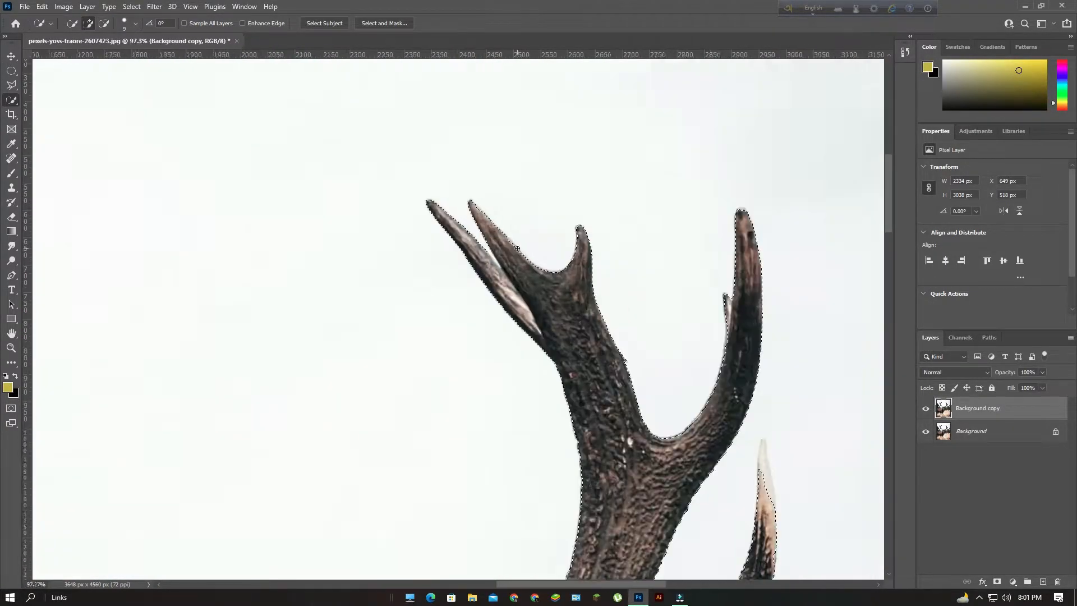
{"action": "scroll", "coordinate": [628, 269], "scroll_direction": "down", "scroll_amount": 5}
{"action": "scroll", "coordinate": [709, 247], "scroll_direction": "up", "scroll_amount": 6}
{"action": "left_click_drag", "start_coordinate": [605, 309], "coordinate": [596, 204]}
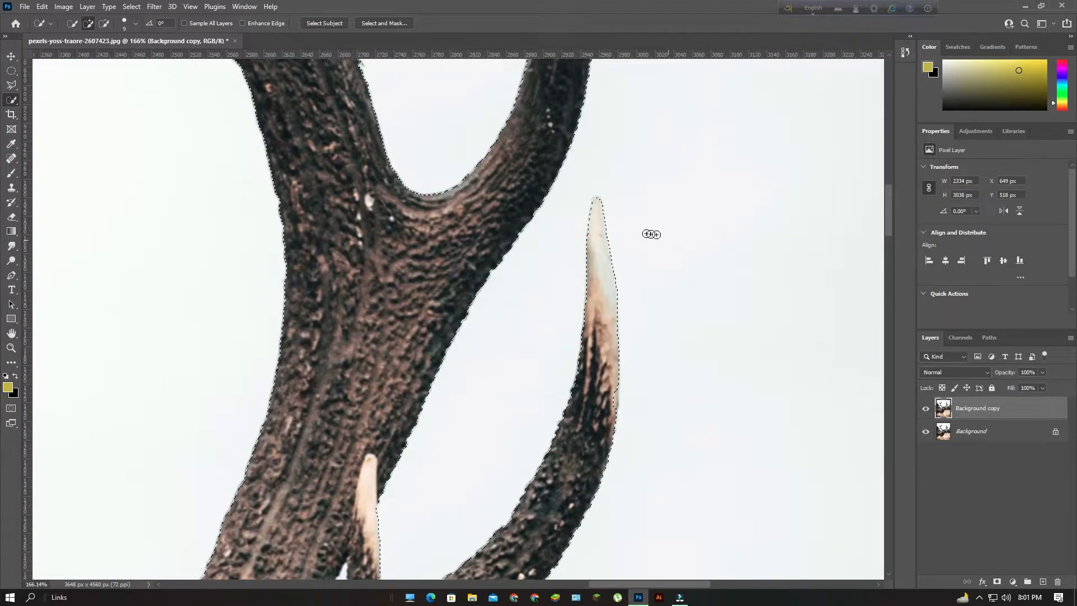
Add the pale tips of the left antler's inner tines to the selection
{"action": "scroll", "coordinate": [666, 240], "scroll_direction": "down", "scroll_amount": 5}
{"action": "scroll", "coordinate": [370, 329], "scroll_direction": "up", "scroll_amount": 4}
{"action": "scroll", "coordinate": [371, 328], "scroll_direction": "up", "scroll_amount": 3}
{"action": "mouse_move", "coordinate": [370, 329]}
{"action": "left_mouse_down"}
{"action": "mouse_move", "coordinate": [343, 190]}
{"action": "mouse_move", "coordinate": [403, 359]}
{"action": "left_mouse_up"}
{"action": "left_click_drag", "start_coordinate": [391, 305], "coordinate": [381, 239]}
{"action": "scroll", "coordinate": [337, 333], "scroll_direction": "down", "scroll_amount": 5}
{"action": "mouse_move", "coordinate": [225, 213]}
{"action": "left_mouse_down"}
{"action": "mouse_move", "coordinate": [194, 201]}
{"action": "mouse_move", "coordinate": [365, 340]}
{"action": "left_mouse_up"}
{"action": "scroll", "coordinate": [262, 318], "scroll_direction": "up", "scroll_amount": 5}
{"action": "left_click_drag", "start_coordinate": [262, 318], "coordinate": [258, 269]}
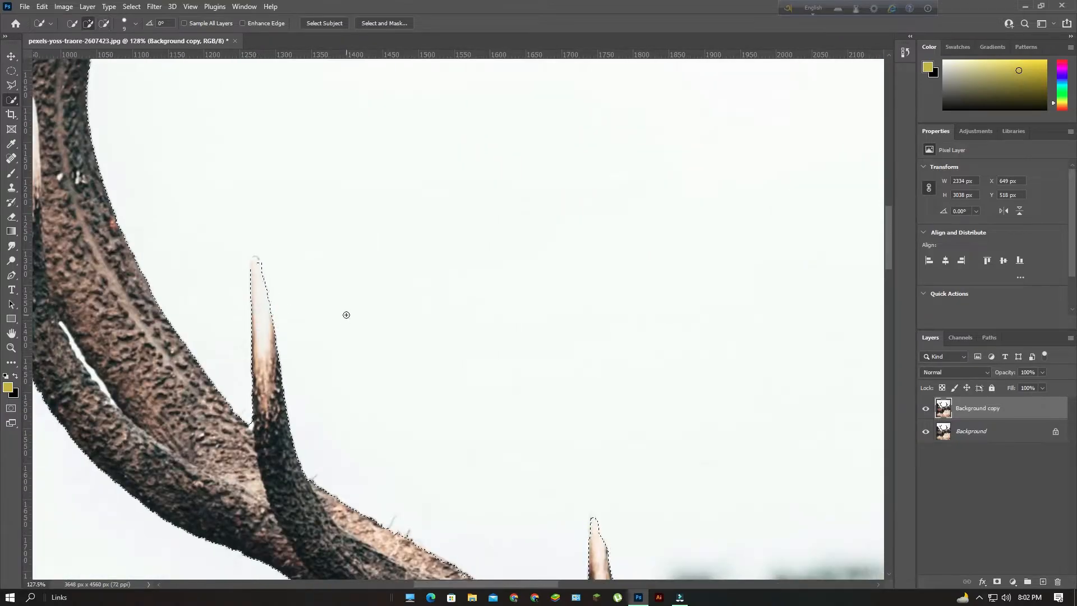
Subtract the sky gaps between the left antler's upper tines from the selection
{"action": "scroll", "coordinate": [330, 241], "scroll_direction": "down", "scroll_amount": 7}
{"action": "left_click_drag", "start_coordinate": [296, 192], "coordinate": [381, 423]}
{"action": "scroll", "coordinate": [387, 219], "scroll_direction": "up", "scroll_amount": 4}
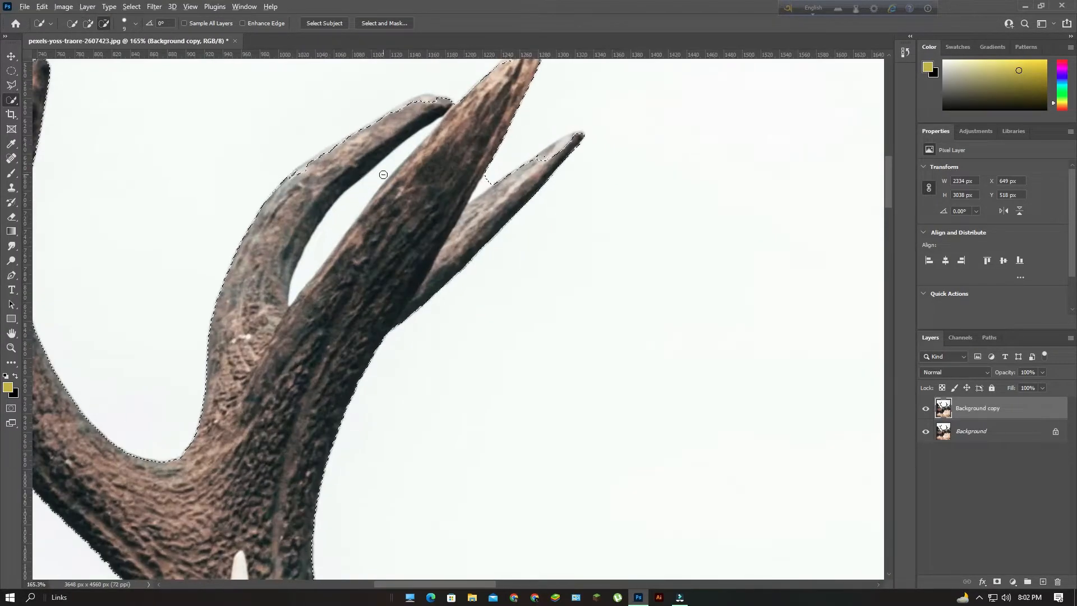
Refine the selection around the narrow sky gap between the right antler's lower branches
{"action": "scroll", "coordinate": [417, 256], "scroll_direction": "down", "scroll_amount": 4}
{"action": "scroll", "coordinate": [282, 216], "scroll_direction": "down", "scroll_amount": 2}
{"action": "scroll", "coordinate": [486, 224], "scroll_direction": "up", "scroll_amount": 6}
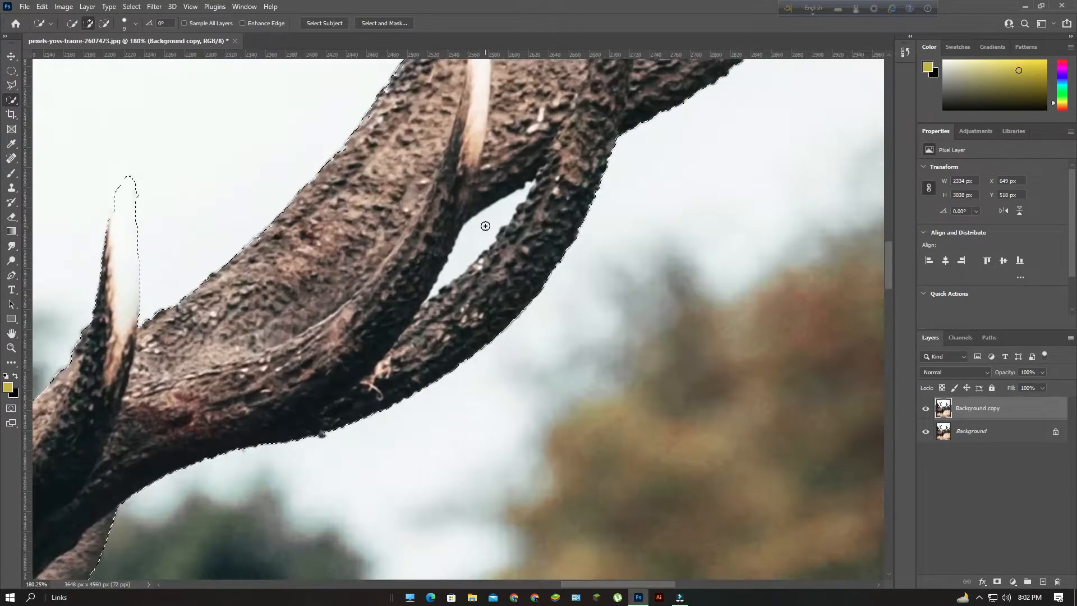
{"action": "left_click_drag", "start_coordinate": [588, 224], "coordinate": [407, 460]}
{"action": "left_click_drag", "start_coordinate": [398, 261], "coordinate": [407, 234]}
{"action": "scroll", "coordinate": [446, 234], "scroll_direction": "down", "scroll_amount": 4}
{"action": "scroll", "coordinate": [446, 234], "scroll_direction": "down", "scroll_amount": 5}
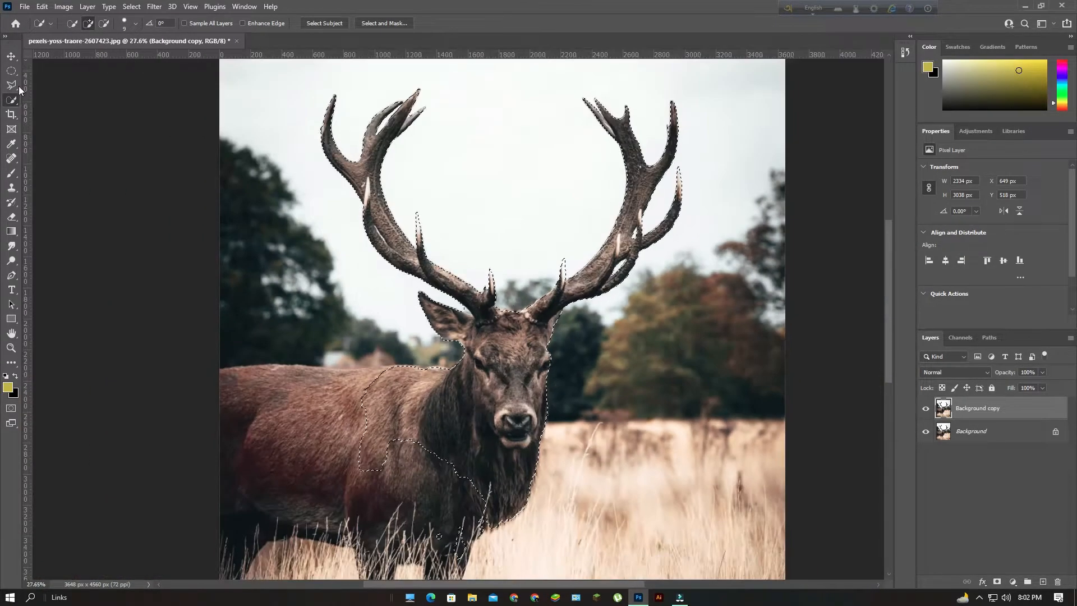
Subtract the deer's head and body from the selection with the Polygonal Lasso, tracing below both antler bases so only the antlers stay selected
{"action": "scroll", "coordinate": [426, 331], "scroll_direction": "up", "scroll_amount": 6}
{"action": "key", "text": "l"}
{"action": "left_click", "coordinate": [225, 190]}
{"action": "left_click", "coordinate": [246, 203]}
{"action": "left_click", "coordinate": [264, 216]}
{"action": "left_click", "coordinate": [276, 238]}
{"action": "left_click", "coordinate": [289, 281]}
{"action": "left_click", "coordinate": [320, 265]}
{"action": "left_click", "coordinate": [353, 261]}
{"action": "left_click", "coordinate": [410, 223]}
{"action": "left_click", "coordinate": [418, 193]}
{"action": "left_click", "coordinate": [420, 181]}
{"action": "left_click", "coordinate": [454, 169]}
{"action": "left_click", "coordinate": [494, 199]}
{"action": "left_click", "coordinate": [512, 214]}
{"action": "left_click", "coordinate": [518, 226]}
{"action": "left_click", "coordinate": [536, 244]}
{"action": "left_click", "coordinate": [550, 257]}
{"action": "left_click", "coordinate": [564, 268]}
{"action": "left_click", "coordinate": [584, 272]}
{"action": "left_click", "coordinate": [614, 279]}
{"action": "left_click", "coordinate": [625, 261]}
{"action": "left_click", "coordinate": [633, 238]}
{"action": "left_click", "coordinate": [645, 225]}
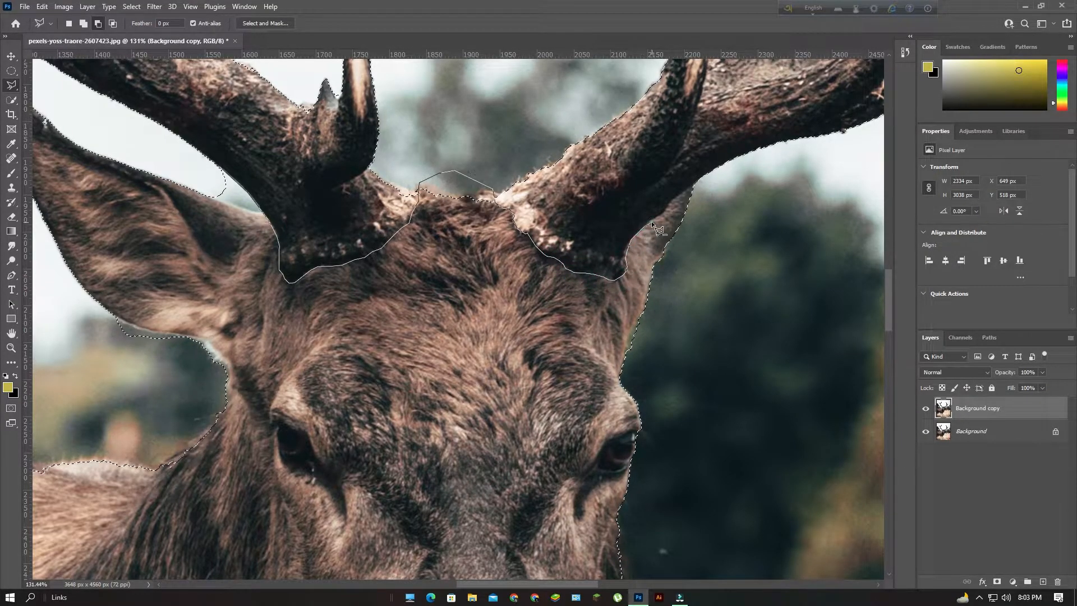
{"action": "left_click", "coordinate": [668, 200]}
{"action": "left_click", "coordinate": [695, 184]}
{"action": "left_click", "coordinate": [707, 192]}
{"action": "left_click", "coordinate": [725, 301]}
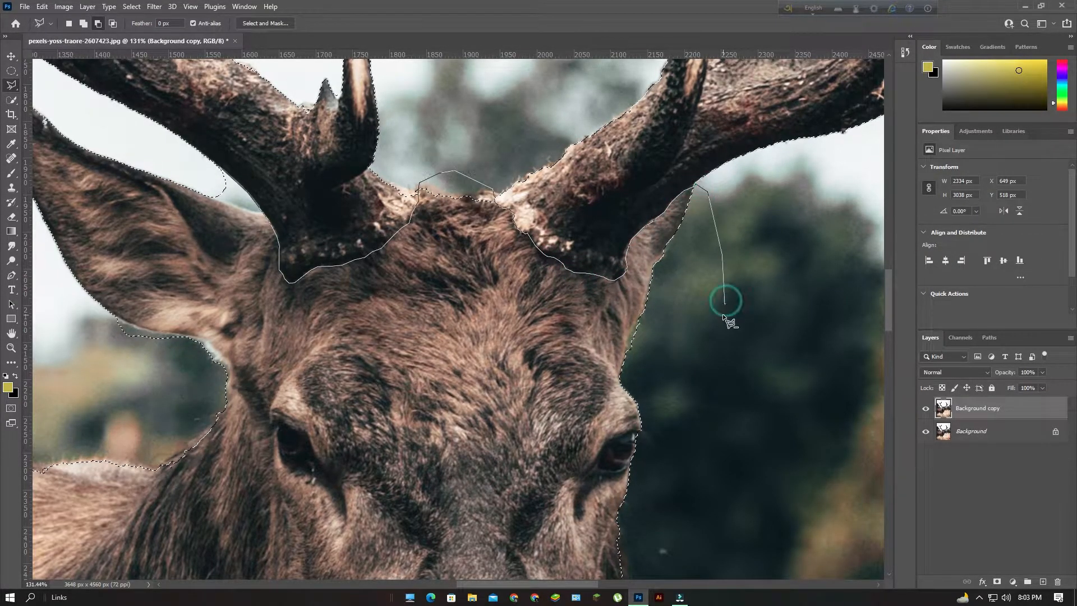
{"action": "key", "text": "ctrl+minus"}
{"action": "key", "text": "ctrl+minus"}
{"action": "key", "text": "ctrl+minus"}
{"action": "key", "text": "ctrl+minus"}
{"action": "left_click", "coordinate": [517, 459]}
{"action": "left_click", "coordinate": [456, 534]}
{"action": "left_click", "coordinate": [256, 390]}
{"action": "left_click", "coordinate": [326, 281]}
{"action": "key", "text": "ctrl+plus"}
{"action": "key", "text": "ctrl+plus"}
{"action": "key", "text": "ctrl+plus"}
{"action": "left_click", "coordinate": [140, 164]}
{"action": "left_click", "coordinate": [199, 185]}
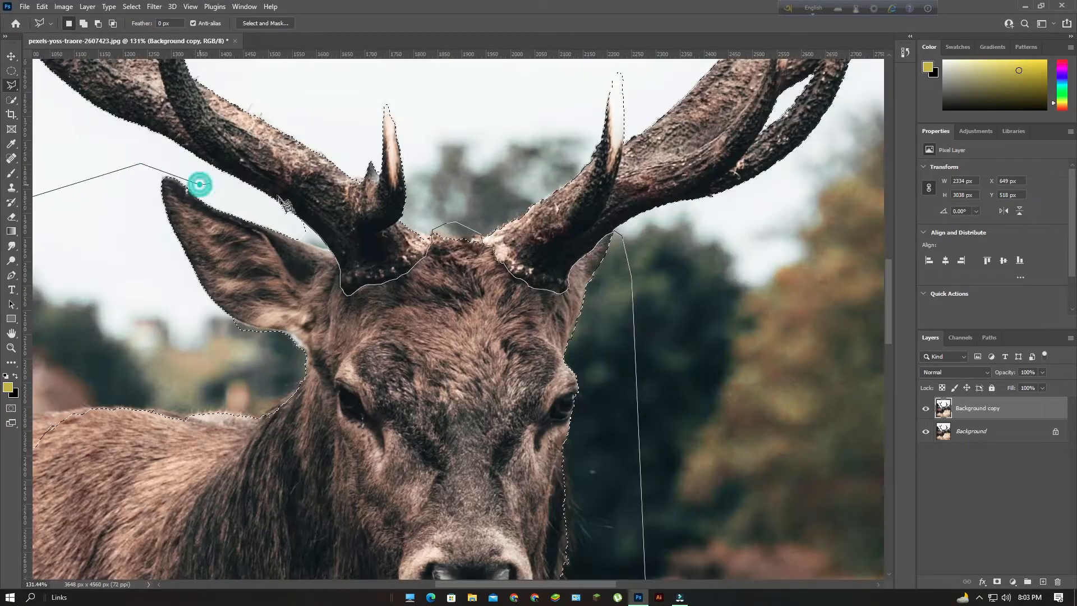
{"action": "key", "text": "ctrl+plus"}
{"action": "key", "text": "ctrl+plus"}
{"action": "left_click", "coordinate": [232, 191]}
{"action": "left_click", "coordinate": [251, 218]}
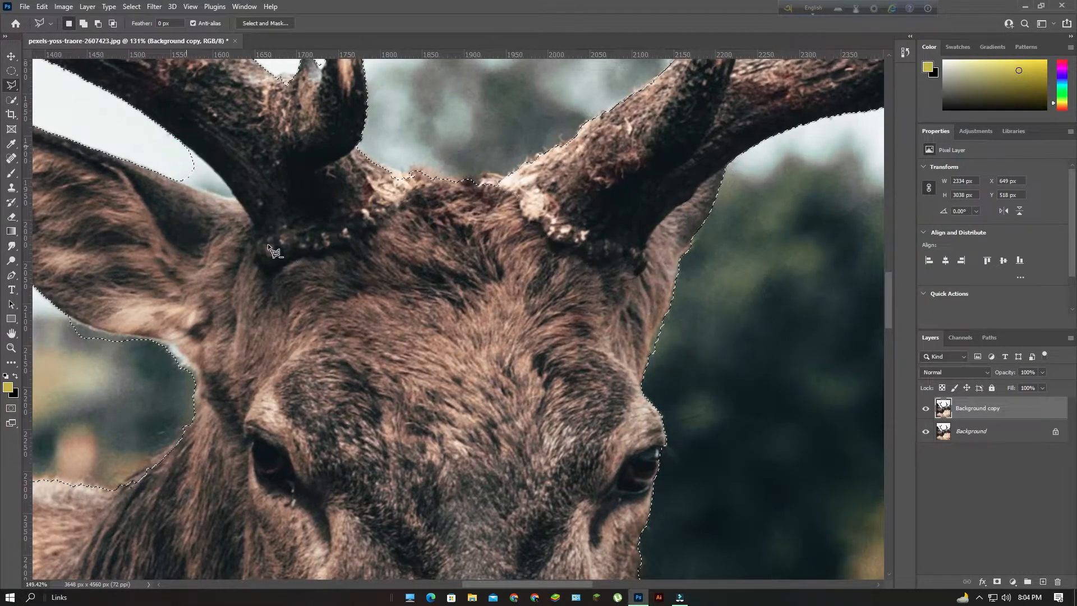
Copy the selected antlers onto a new layer
{"action": "scroll", "coordinate": [314, 283], "scroll_direction": "down", "scroll_amount": 10}
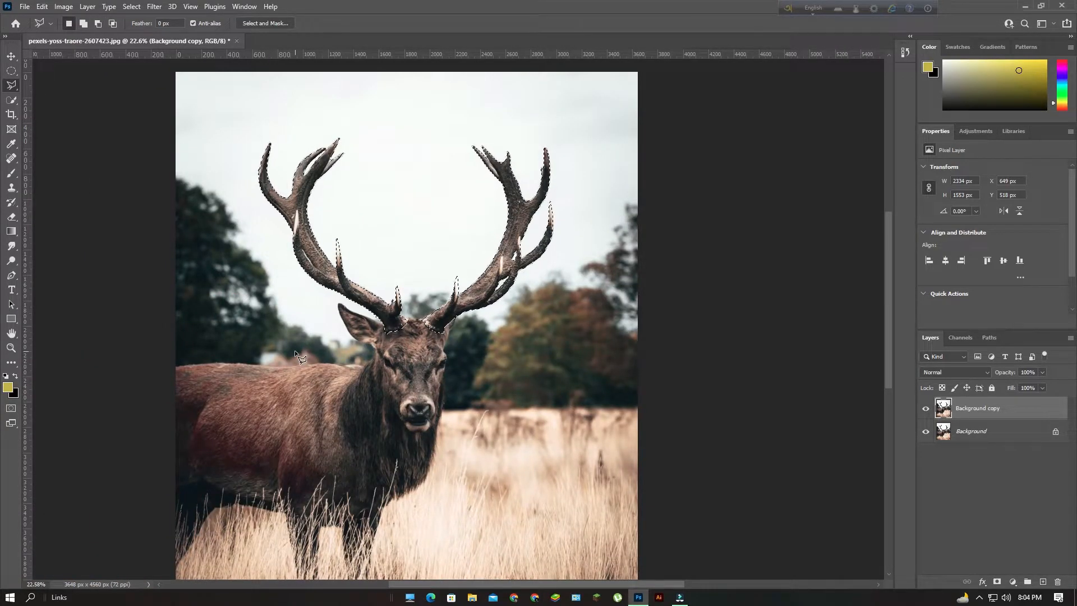
{"action": "key", "text": "ctrl+j"}
Convert the antler layer to a smart object and duplicate it
{"action": "right_click", "coordinate": [1008, 406]}
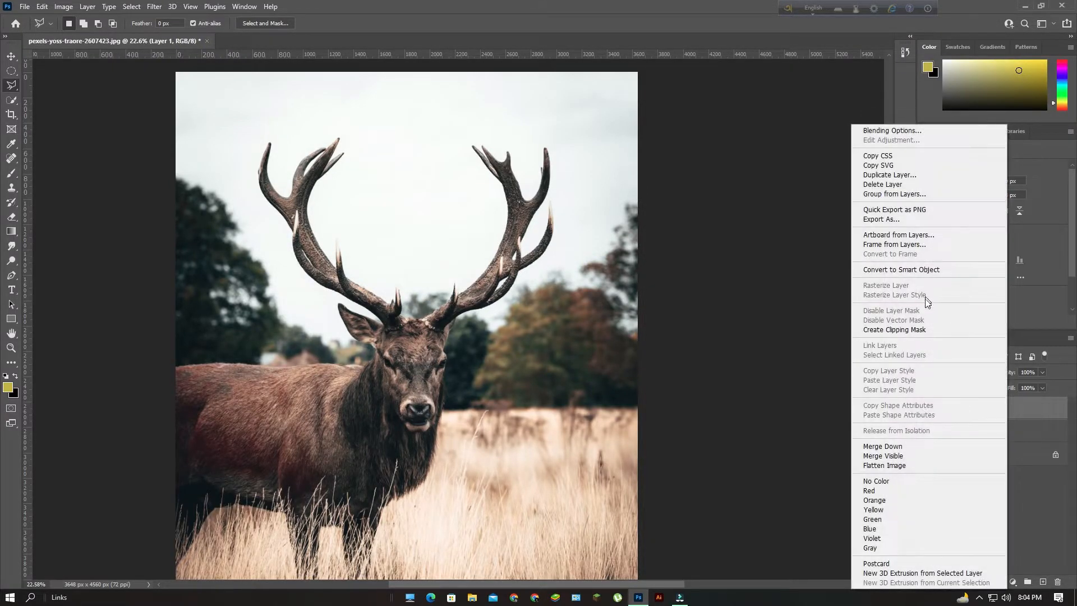
{"action": "left_click", "coordinate": [920, 272]}
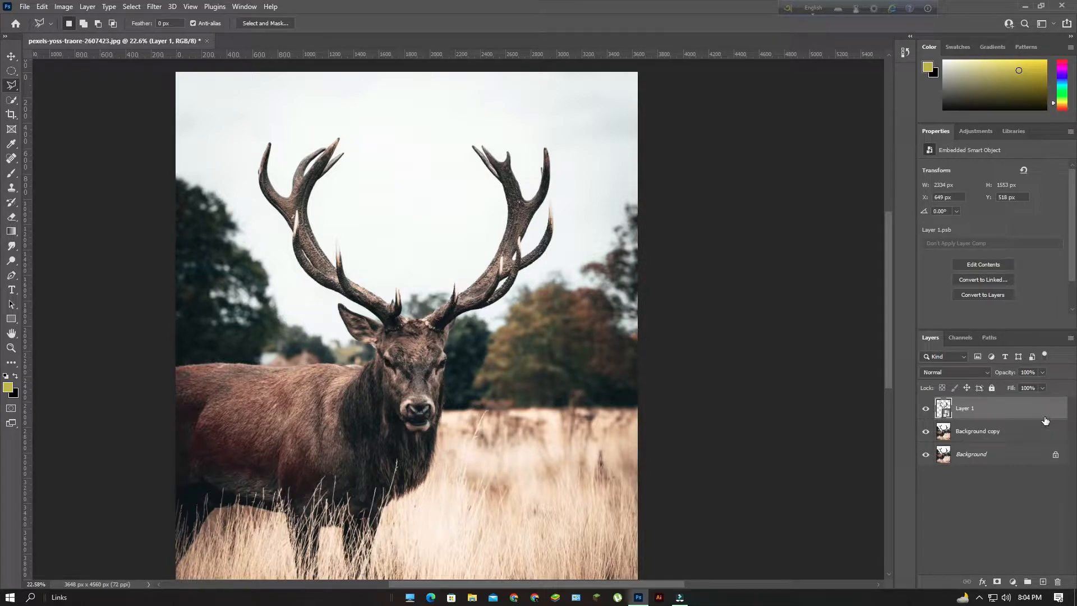
{"action": "key", "text": "ctrl+j"}
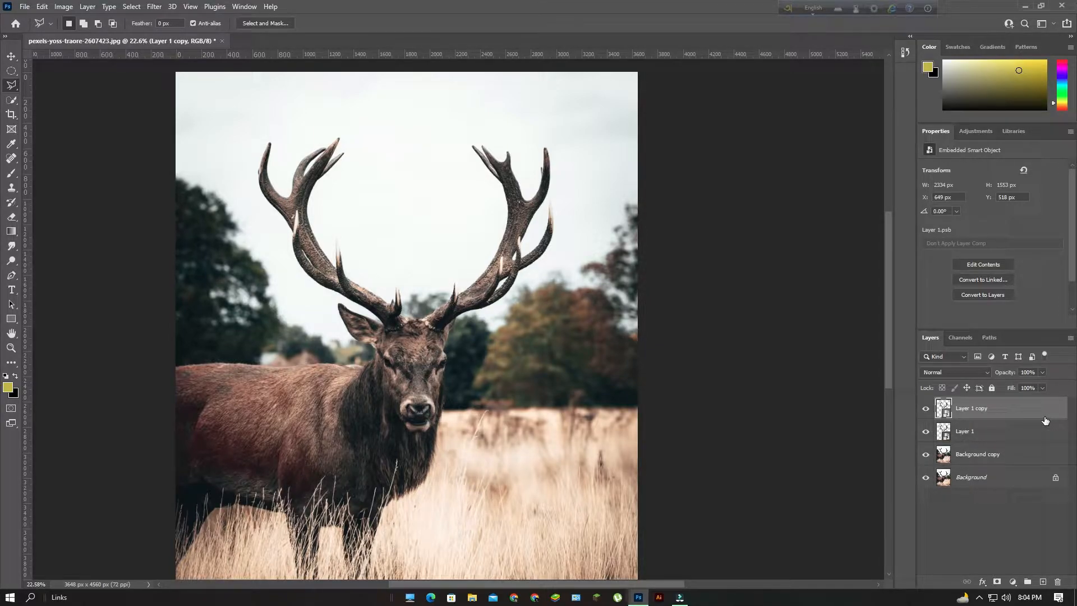
Add a Color Lookup adjustment above the Background copy layer using the Moonlight.3DL LUT
{"action": "left_click", "coordinate": [1031, 456]}
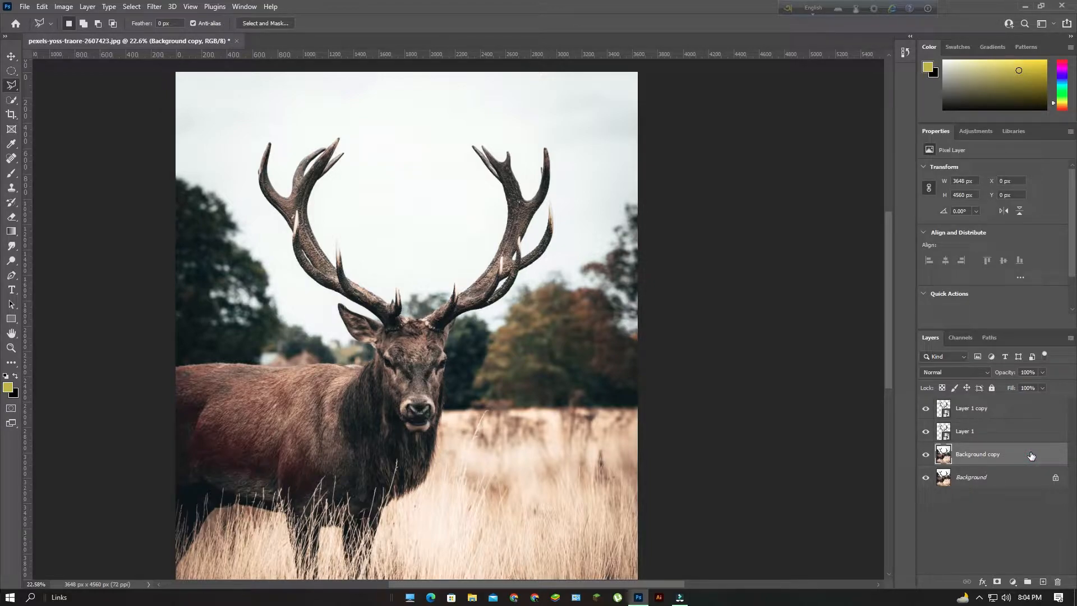
{"action": "left_click", "coordinate": [1015, 583]}
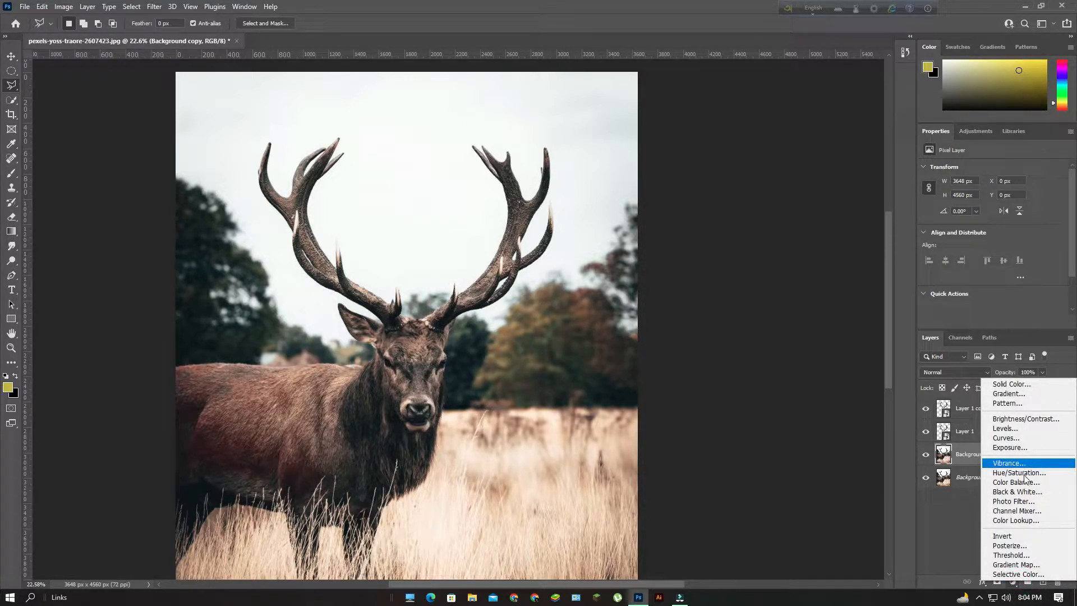
{"action": "left_click", "coordinate": [1022, 520]}
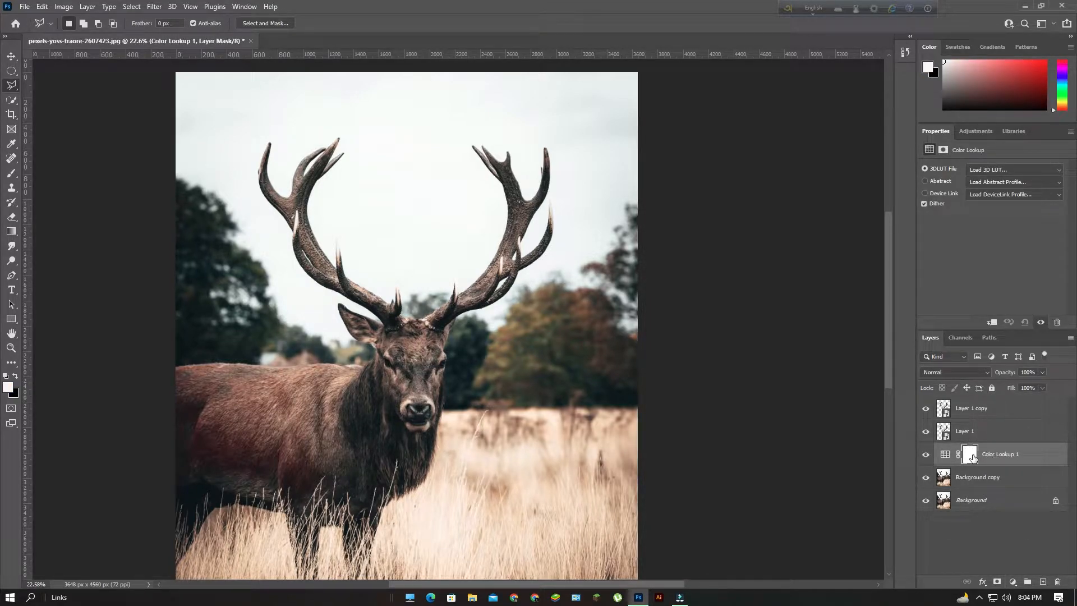
{"action": "left_click", "coordinate": [1018, 167]}
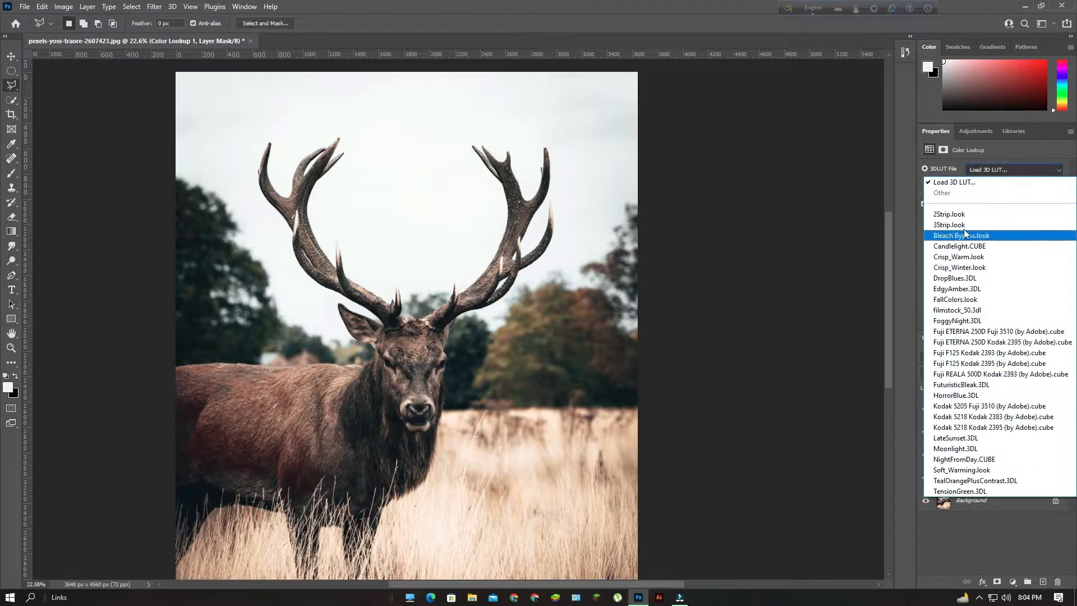
{"action": "left_click", "coordinate": [955, 449]}
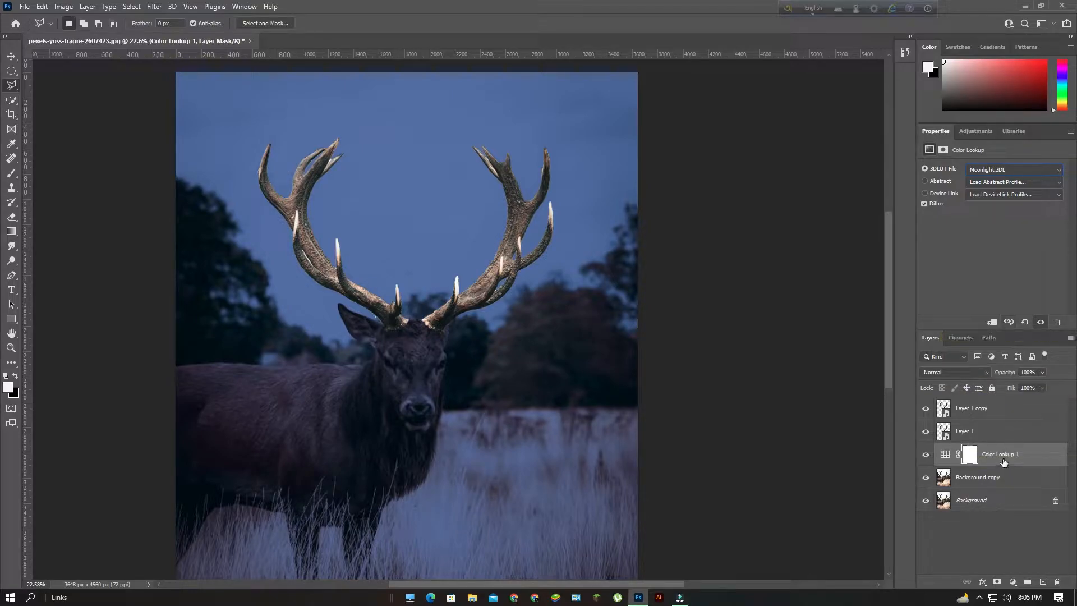
Add a Hue/Saturation adjustment above the Color Lookup with hue -2, saturation -58 and lightness -20
{"action": "left_click", "coordinate": [1012, 581]}
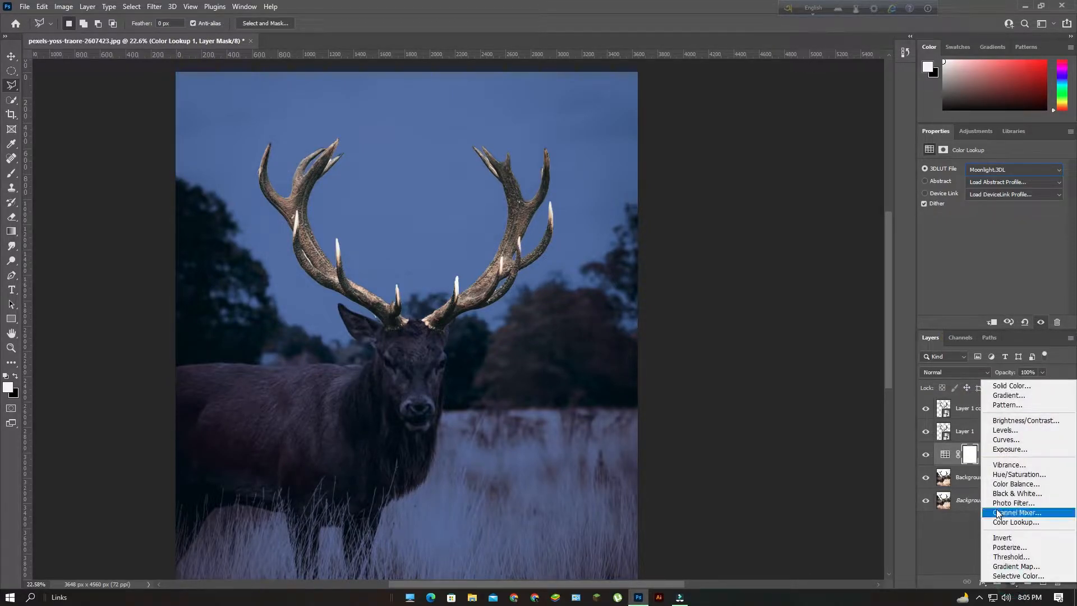
{"action": "left_click", "coordinate": [1014, 474]}
{"action": "left_click_drag", "start_coordinate": [992, 211], "coordinate": [977, 256]}
{"action": "scroll", "coordinate": [858, 291], "scroll_direction": "down", "scroll_amount": 4}
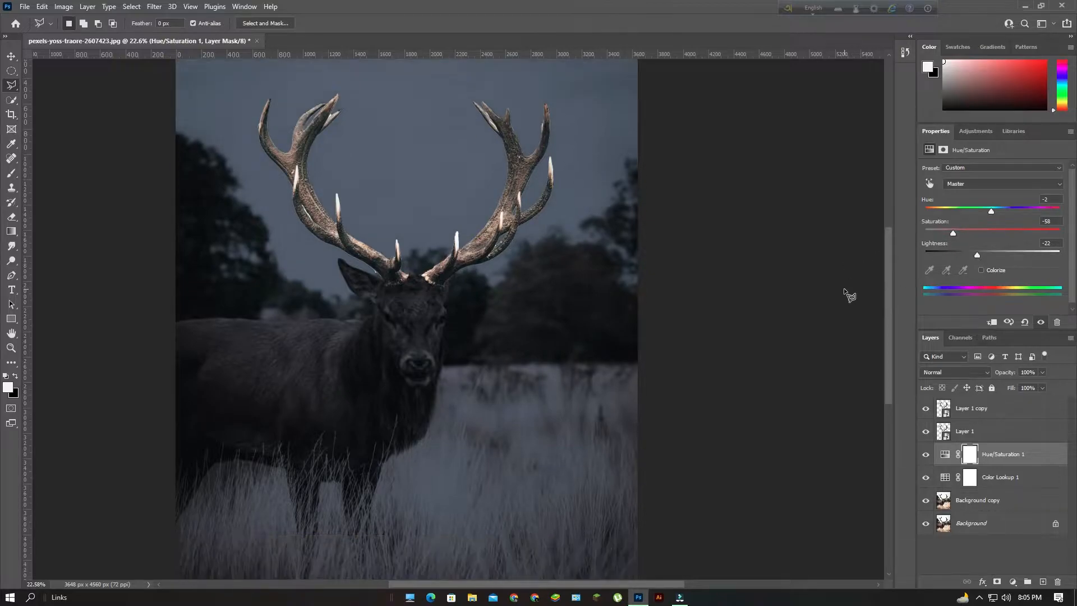
{"action": "scroll", "coordinate": [849, 296], "scroll_direction": "down", "scroll_amount": 2, "text": "alt"}
{"action": "scroll", "coordinate": [844, 290], "scroll_direction": "up", "scroll_amount": 2, "text": "alt"}
{"action": "left_click_drag", "start_coordinate": [573, 230], "coordinate": [527, 288]}
{"action": "left_click_drag", "start_coordinate": [977, 255], "coordinate": [980, 257]}
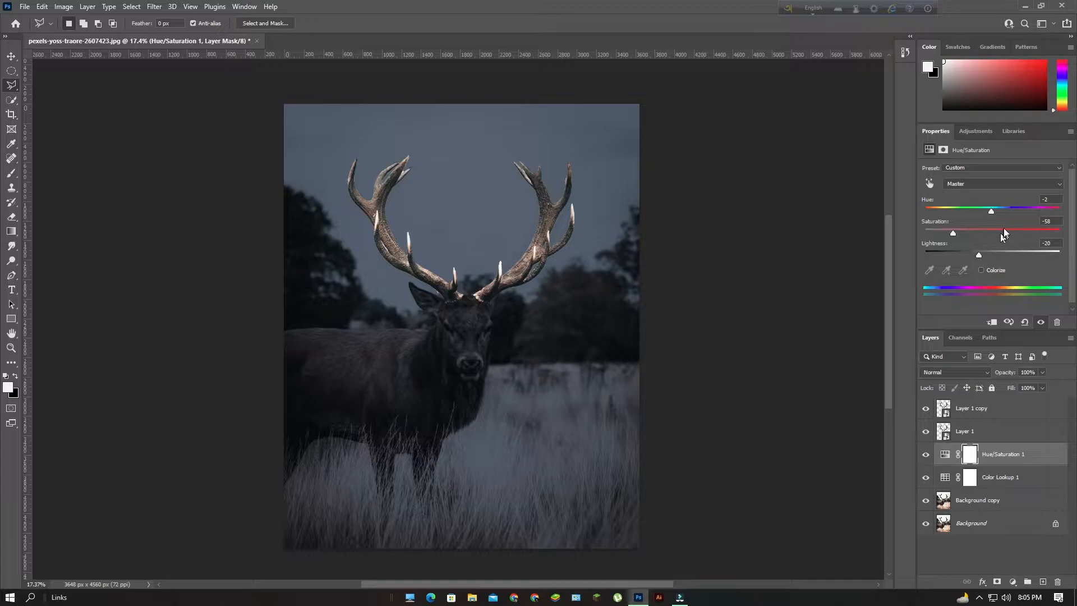
{"action": "left_click", "coordinate": [1041, 455]}
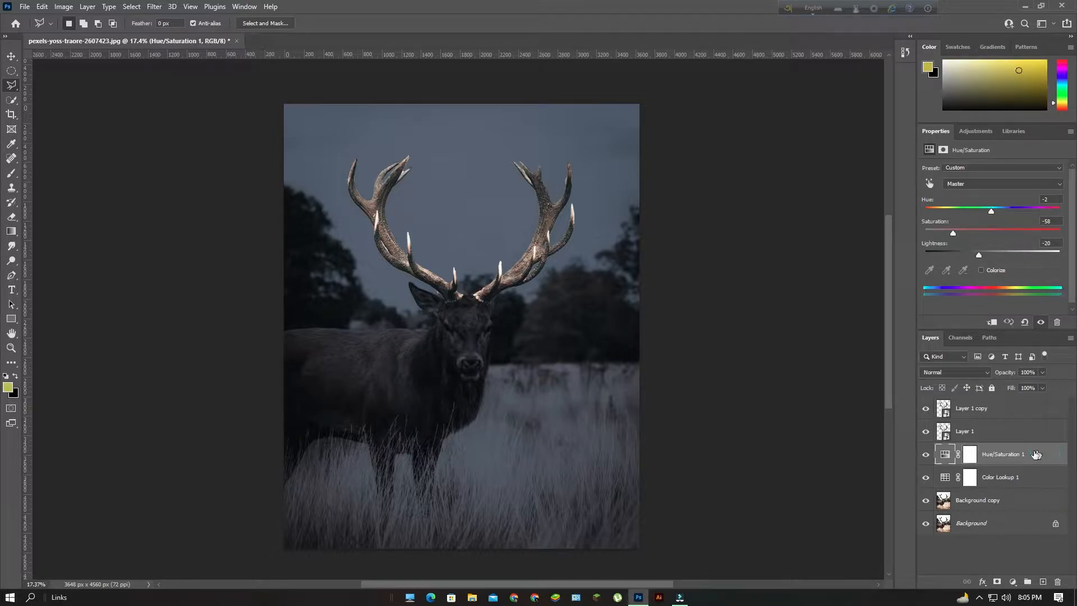
Select the Layer 1 copy antler layer
{"action": "scroll", "coordinate": [1021, 490], "scroll_direction": "up", "scroll_amount": 1}
{"action": "left_click", "coordinate": [1009, 415]}
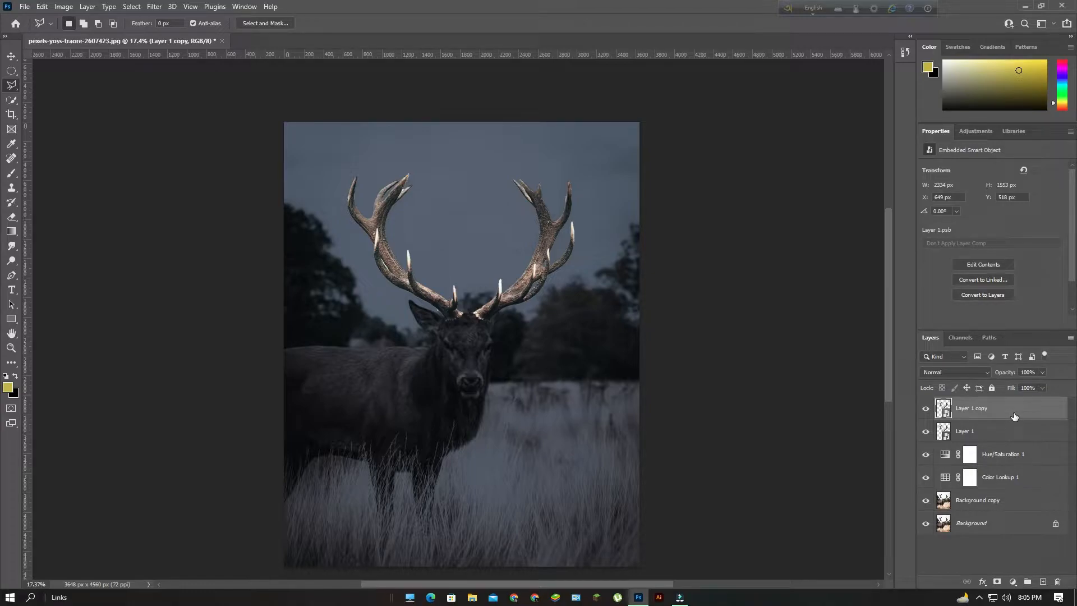
{"action": "left_click", "coordinate": [150, 8]}
{"action": "mouse_move", "coordinate": [176, 149]}
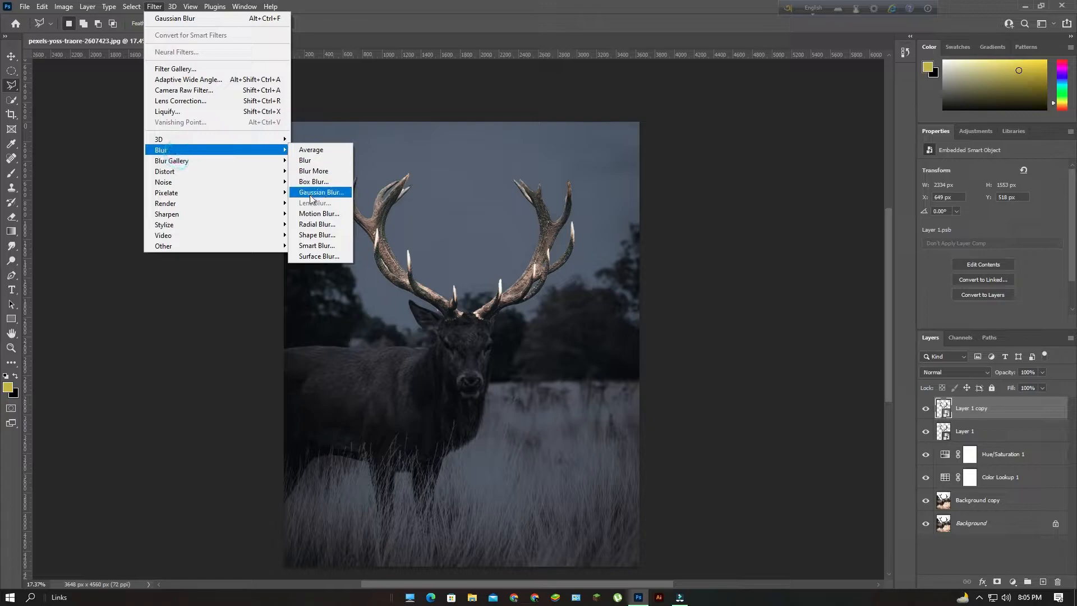
{"action": "left_click", "coordinate": [310, 193]}
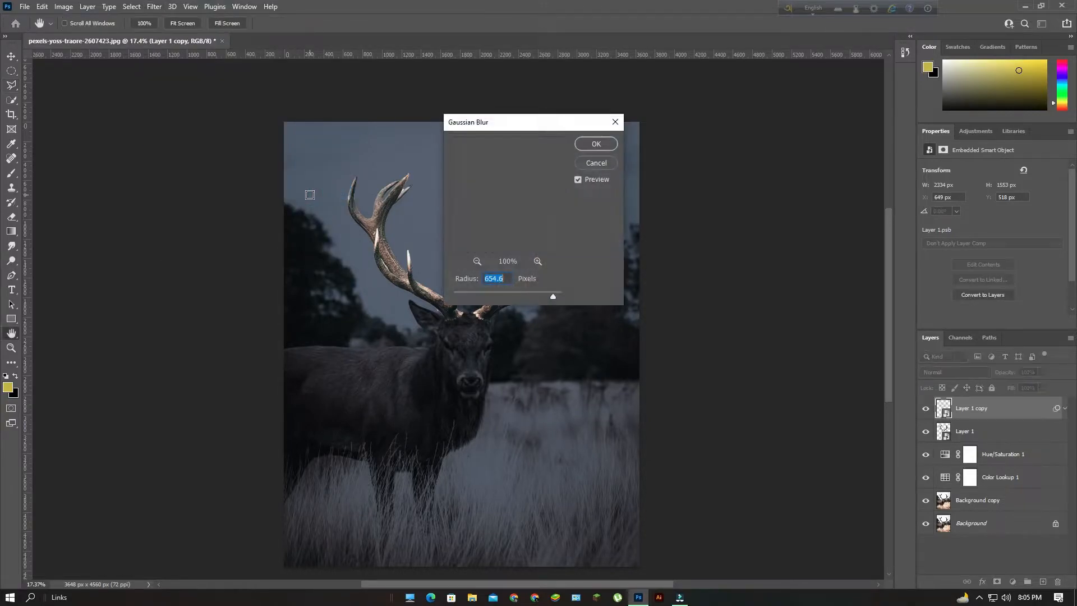
{"action": "left_click", "coordinate": [585, 164]}
Set the blend mode of the Layer 1 copy antler layer to Linear Dodge (Add)
{"action": "left_click", "coordinate": [971, 372]}
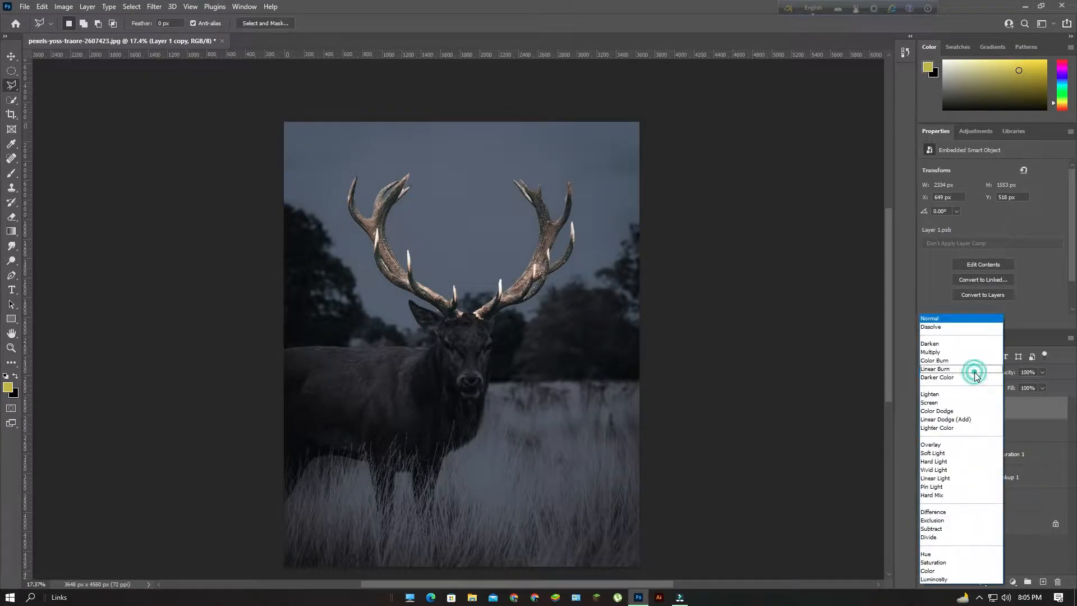
{"action": "left_click", "coordinate": [967, 420]}
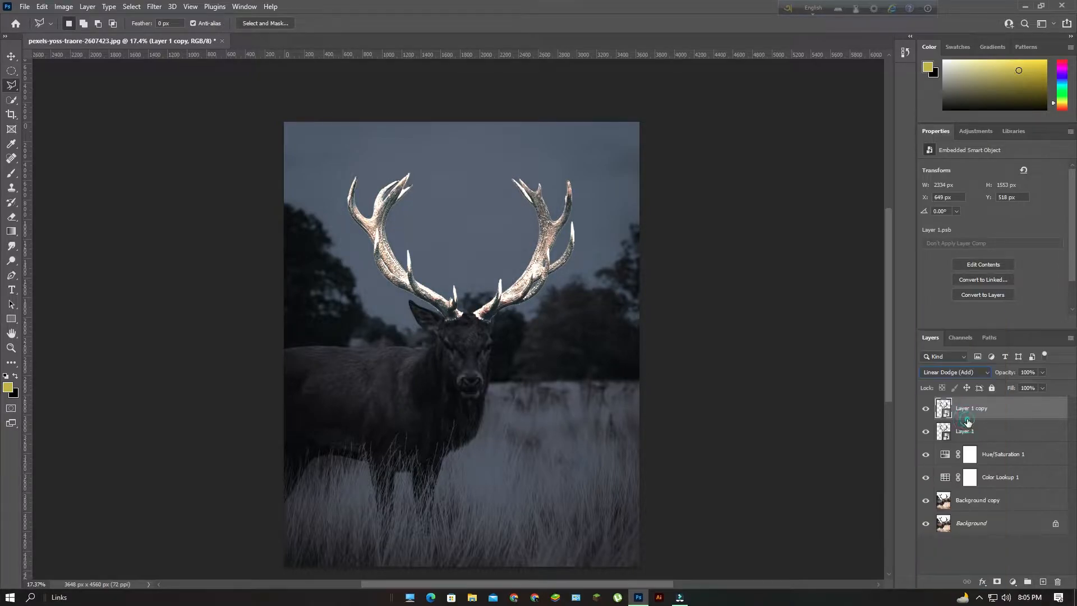
{"action": "left_click", "coordinate": [1020, 411]}
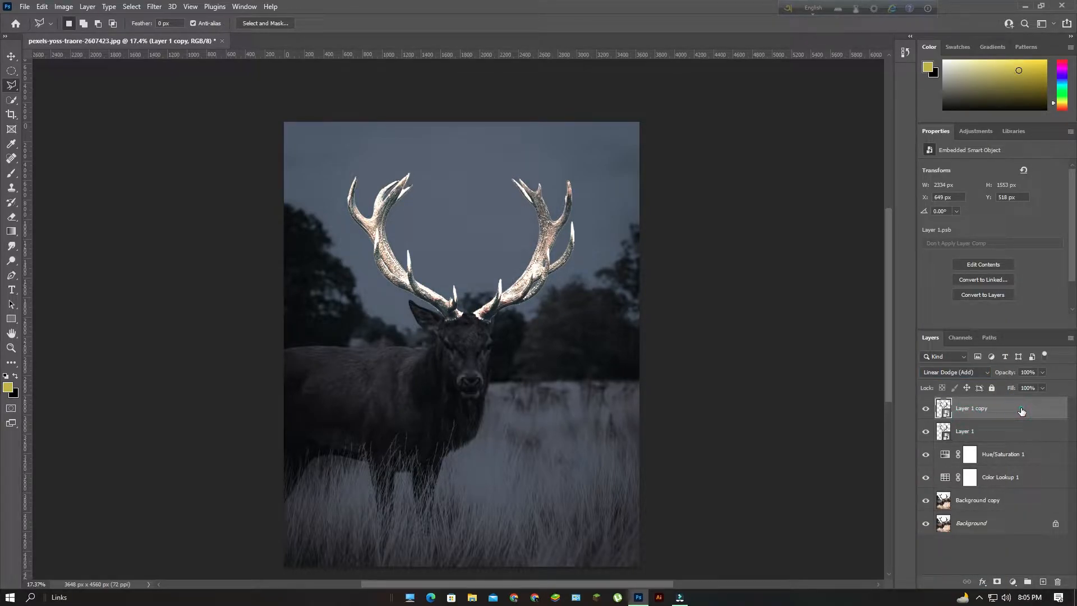
Apply a Gaussian Blur with a radius of 40.1 pixels to the Layer 1 copy antler layer
{"action": "left_click", "coordinate": [134, 7]}
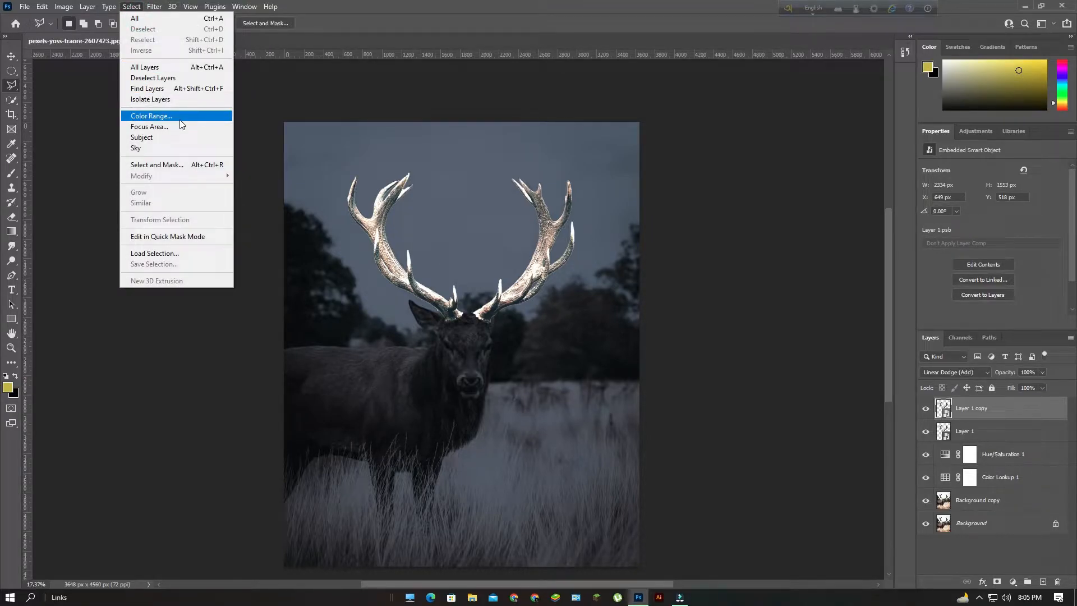
{"action": "left_click", "coordinate": [154, 6]}
{"action": "mouse_move", "coordinate": [187, 151]}
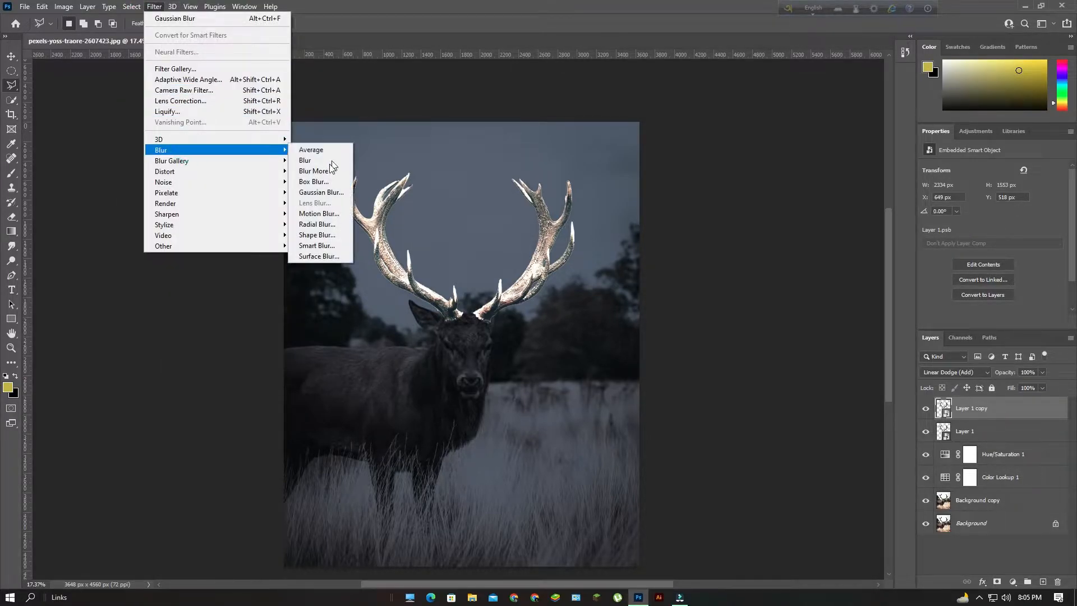
{"action": "left_click", "coordinate": [325, 195]}
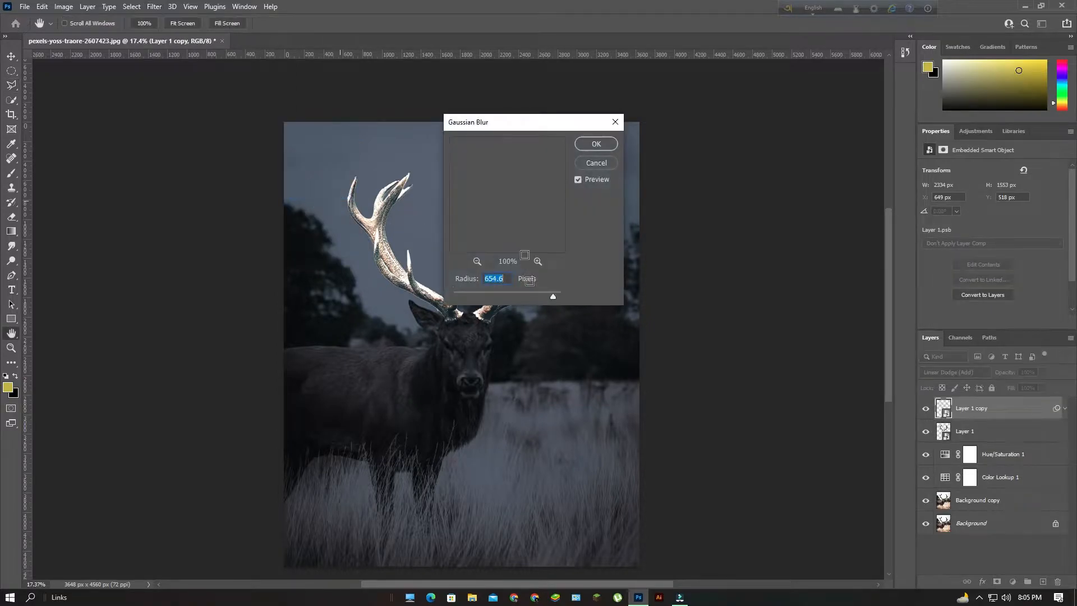
{"action": "left_click_drag", "start_coordinate": [552, 298], "coordinate": [487, 297]}
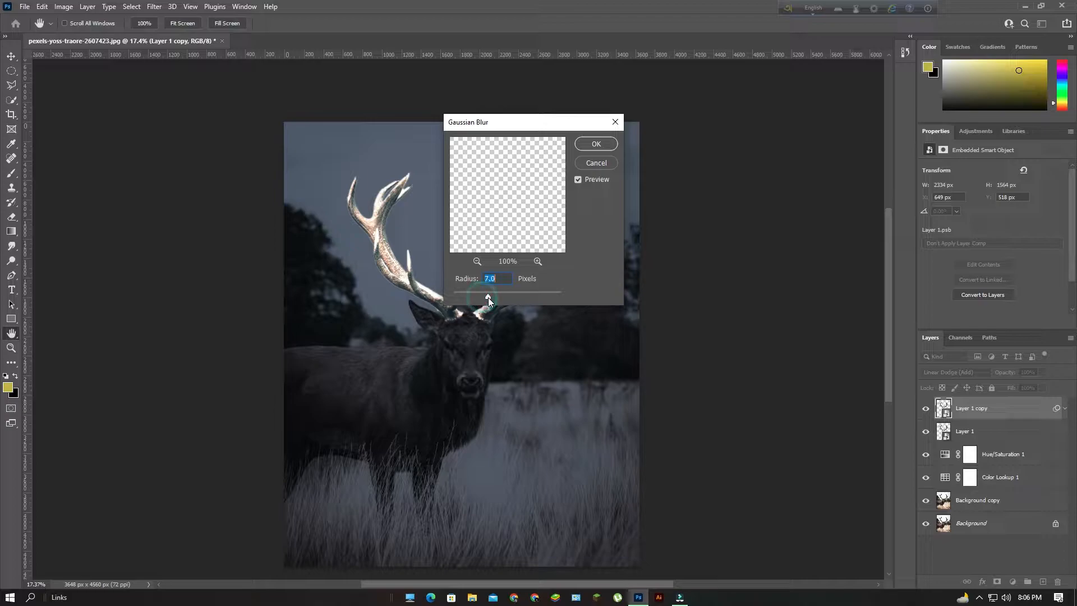
{"action": "left_click_drag", "start_coordinate": [489, 297], "coordinate": [510, 298]}
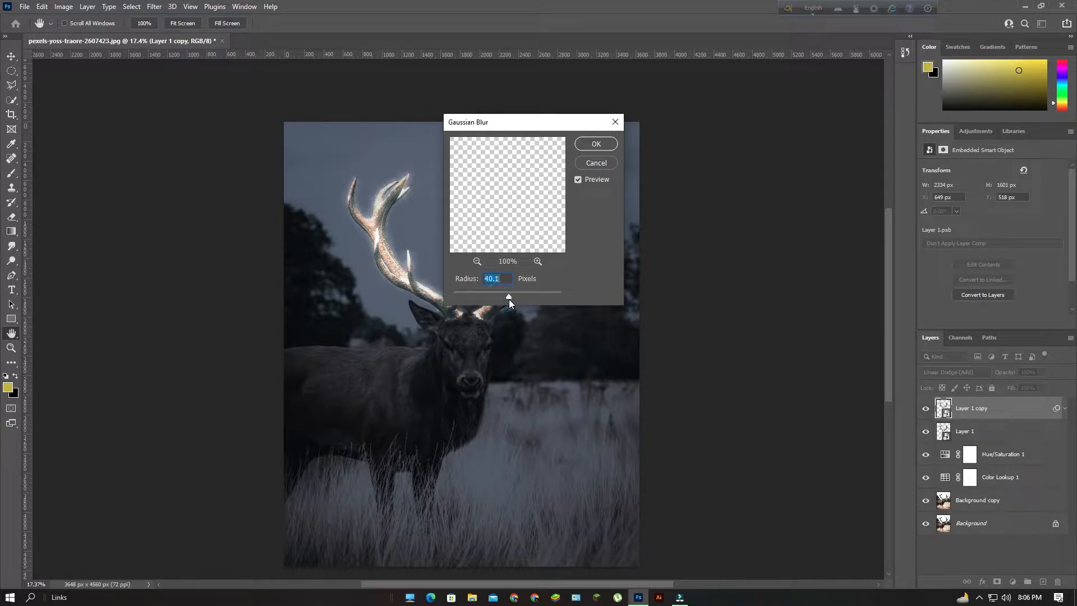
{"action": "left_click", "coordinate": [596, 146]}
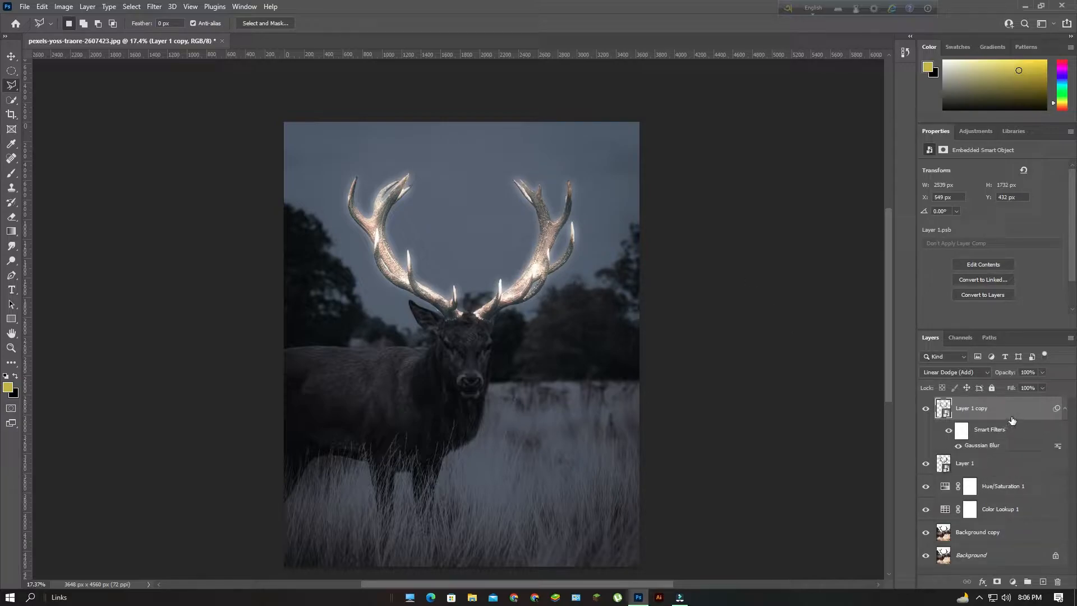
Duplicate the blurred Layer 1 copy and set the duplicate's Gaussian Blur radius to 92.7 pixels
{"action": "key", "text": "ctrl+j"}
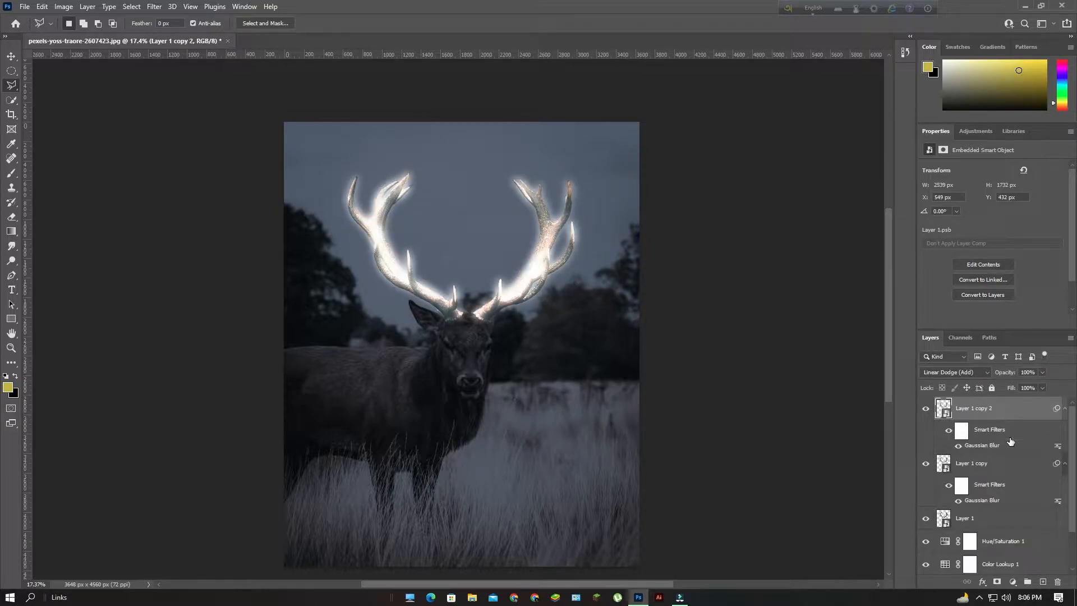
{"action": "double_click", "coordinate": [993, 449]}
{"action": "left_click_drag", "start_coordinate": [509, 296], "coordinate": [516, 296]}
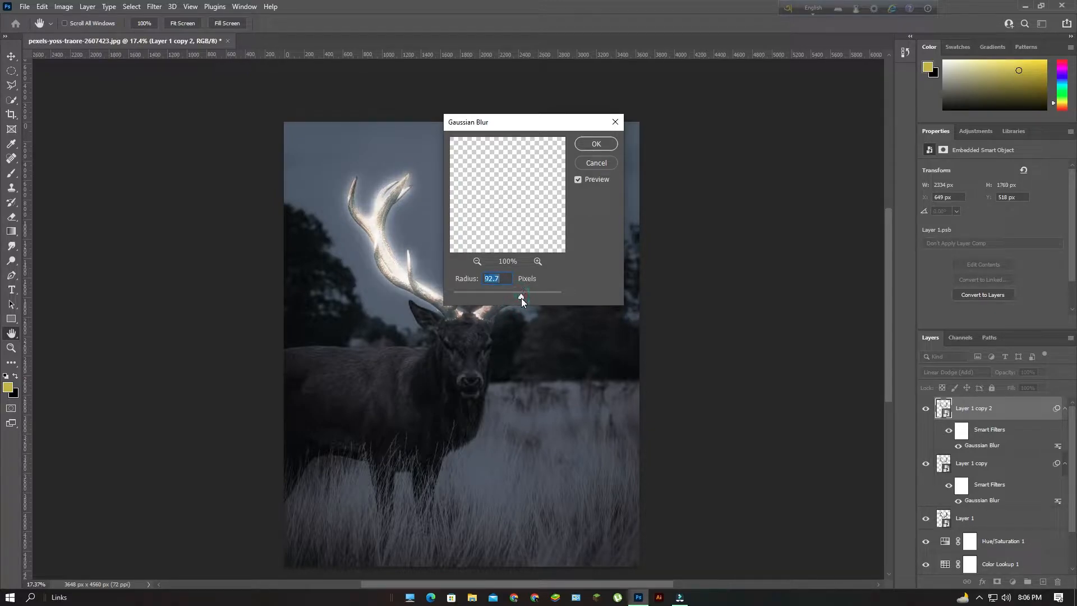
{"action": "left_click", "coordinate": [592, 144]}
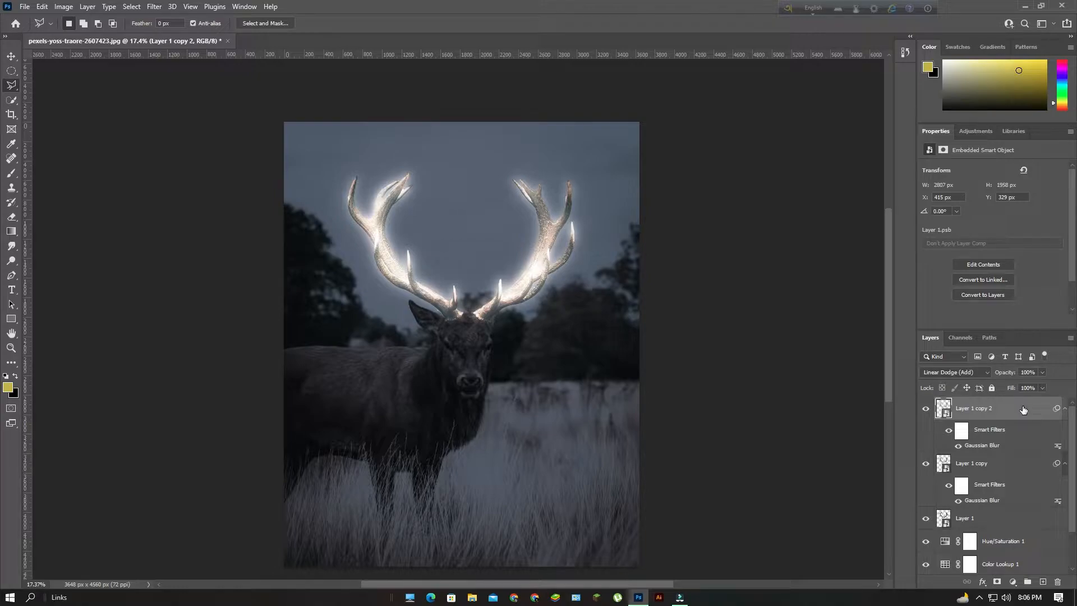
Duplicate Layer 1 copy 2 and set the new copy's Gaussian Blur radius to 263.1 pixels
{"action": "key", "text": "ctrl+j"}
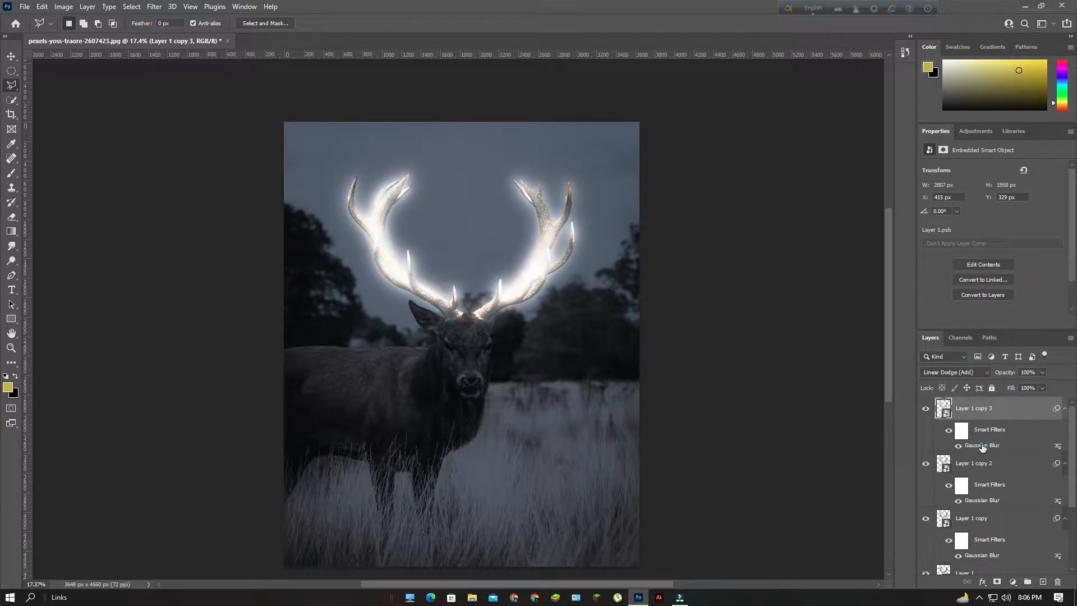
{"action": "double_click", "coordinate": [982, 445]}
{"action": "left_click_drag", "start_coordinate": [533, 296], "coordinate": [543, 298]}
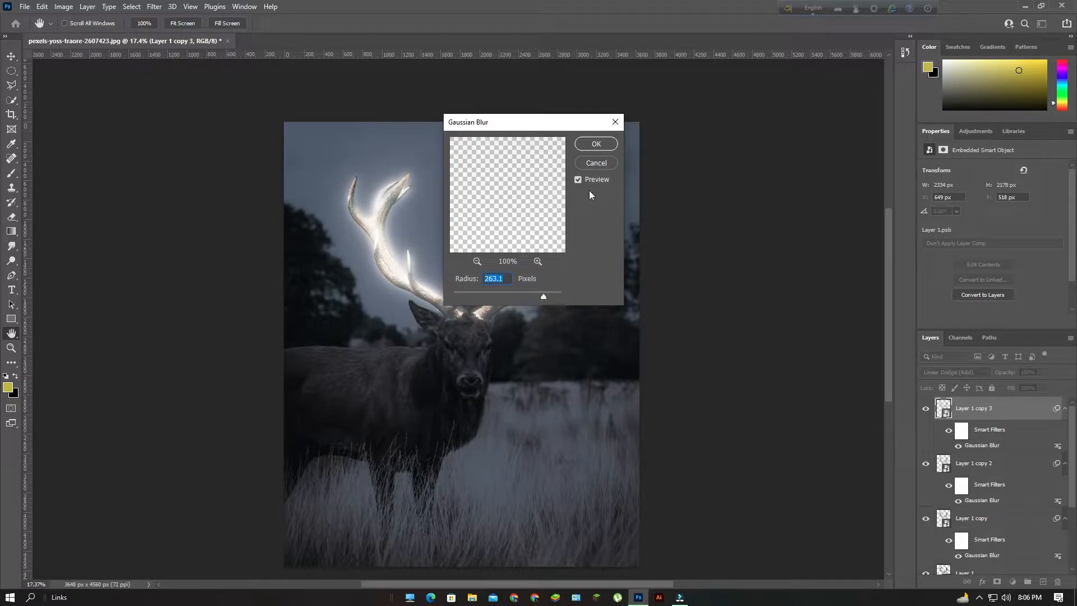
{"action": "left_click", "coordinate": [596, 144]}
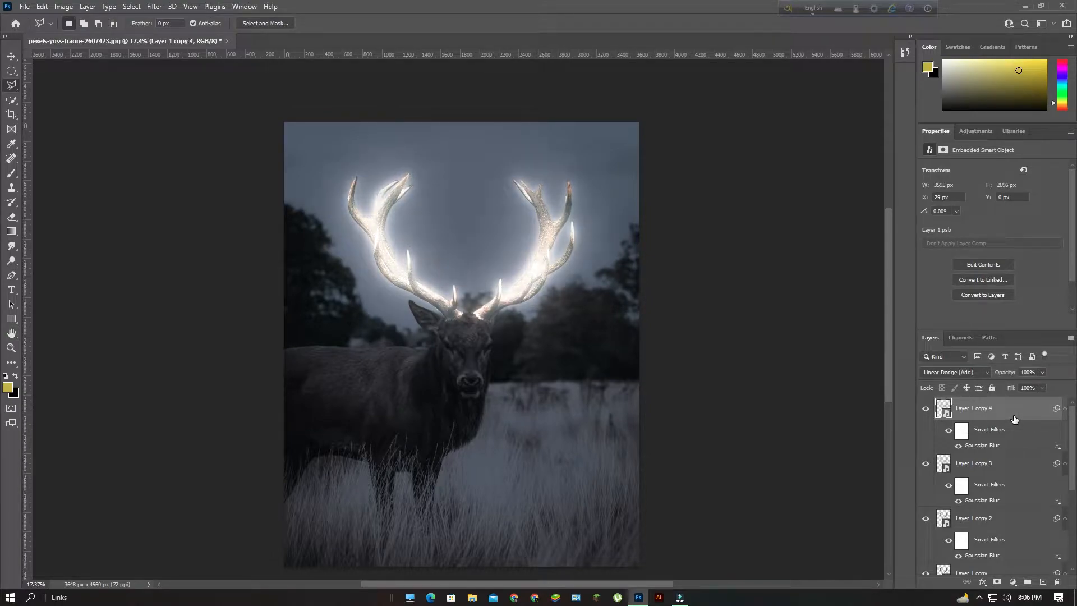
Set the Gaussian Blur radius of Layer 1 copy 4 to 631.5 pixels
{"action": "double_click", "coordinate": [1005, 447]}
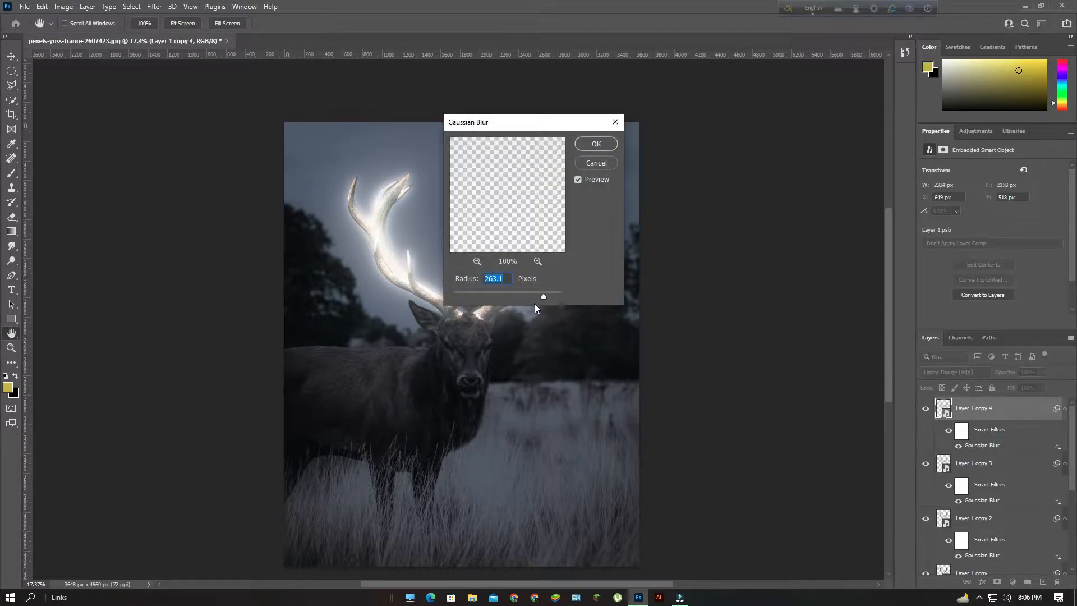
{"action": "left_click_drag", "start_coordinate": [542, 296], "coordinate": [553, 299]}
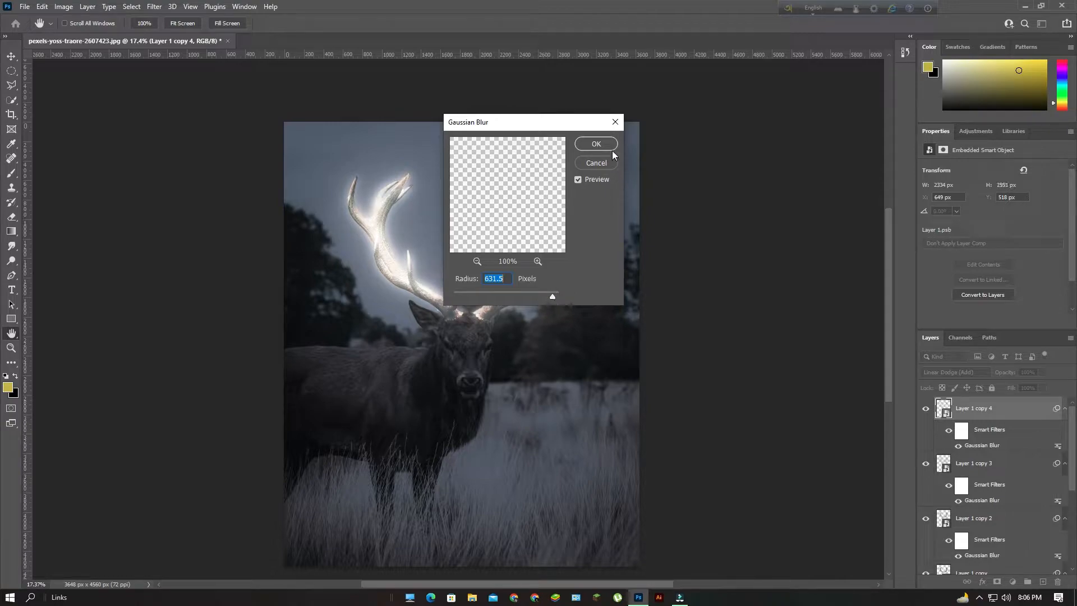
{"action": "left_click", "coordinate": [596, 144]}
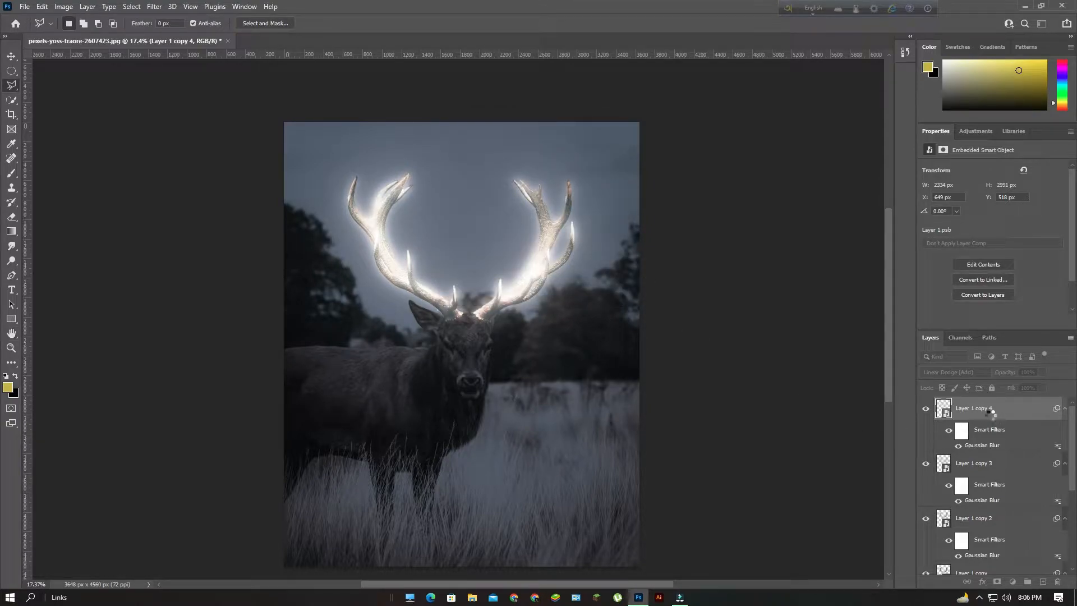
Group the four blurred antler copies and name the group DEER bull
{"action": "scroll", "coordinate": [1006, 445], "scroll_direction": "down", "scroll_amount": 2}
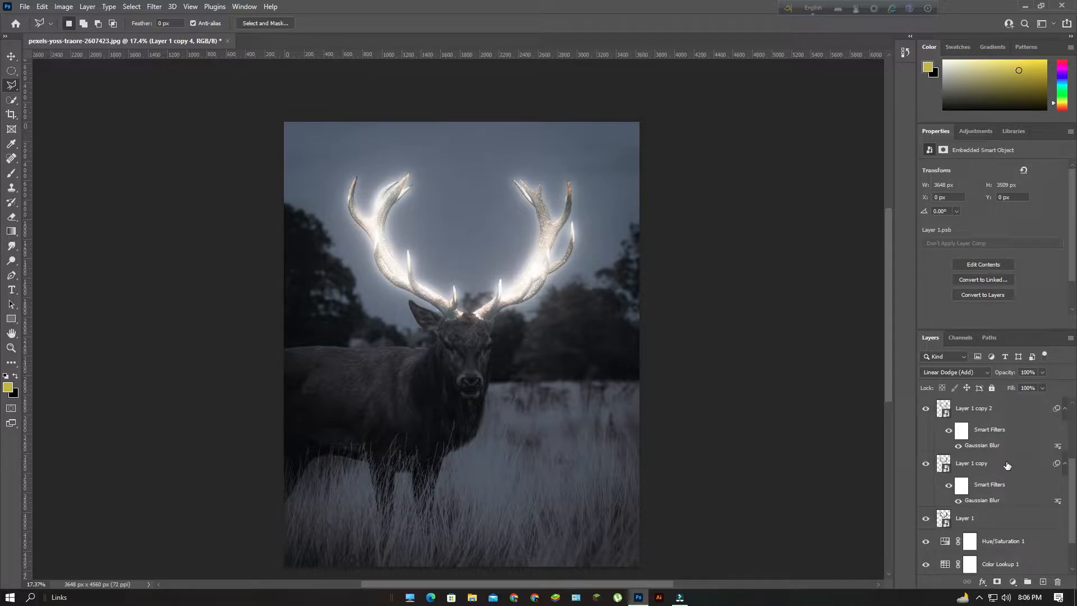
{"action": "left_click", "coordinate": [1007, 464], "text": "shift"}
{"action": "key", "text": "ctrl+g"}
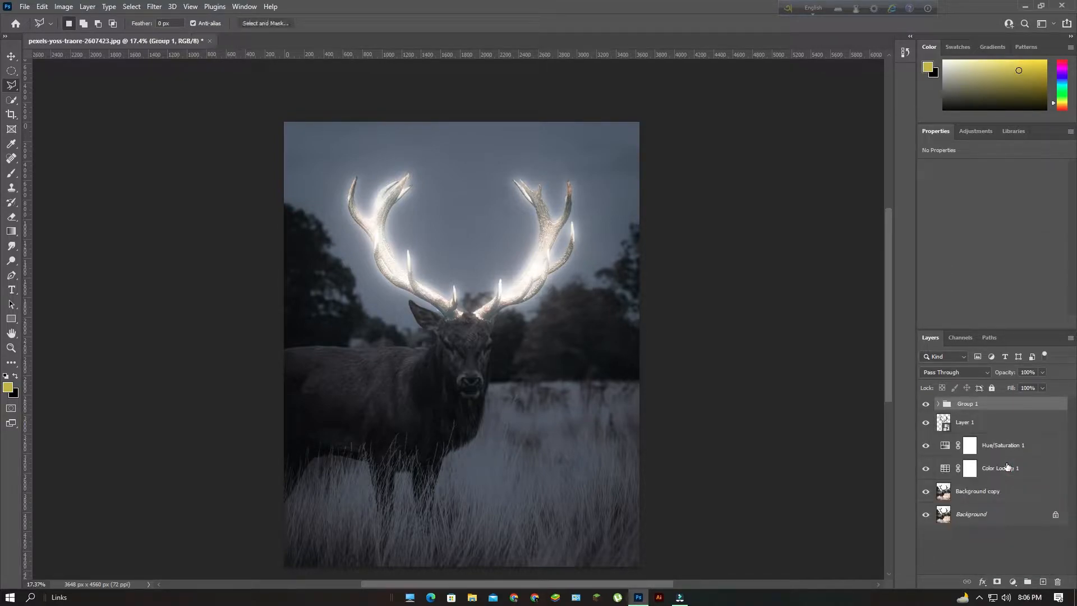
{"action": "double_click", "coordinate": [972, 406]}
{"action": "type", "text": "DEER bul"}
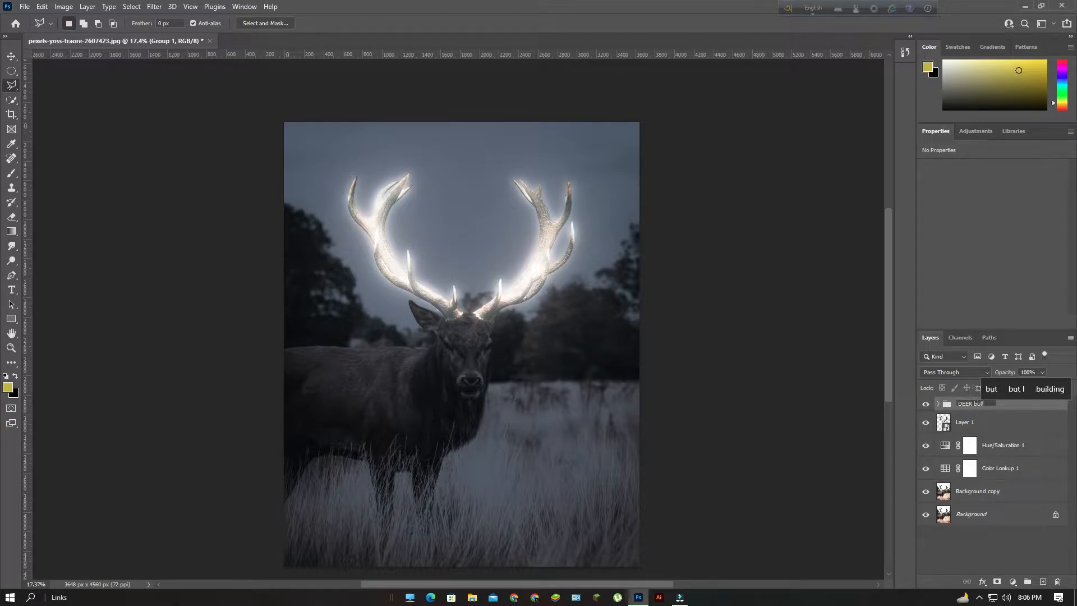
{"action": "type", "text": "l"}
{"action": "key", "text": "Return"}
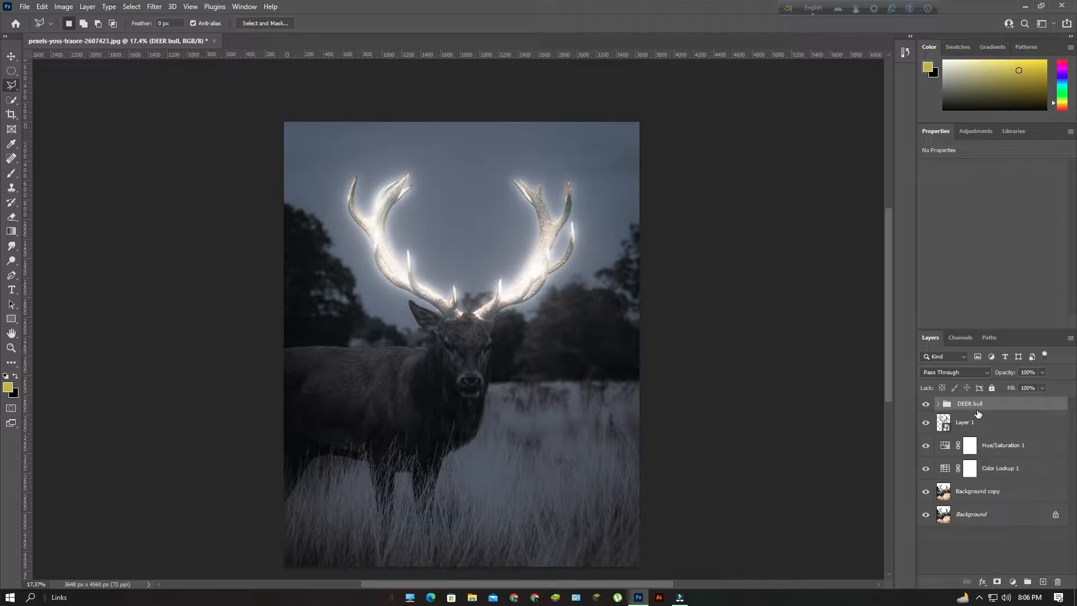
Add a Hue/Saturation adjustment with Colorize enabled above the DEER bull group and clip it to the group
{"action": "left_click", "coordinate": [1012, 582]}
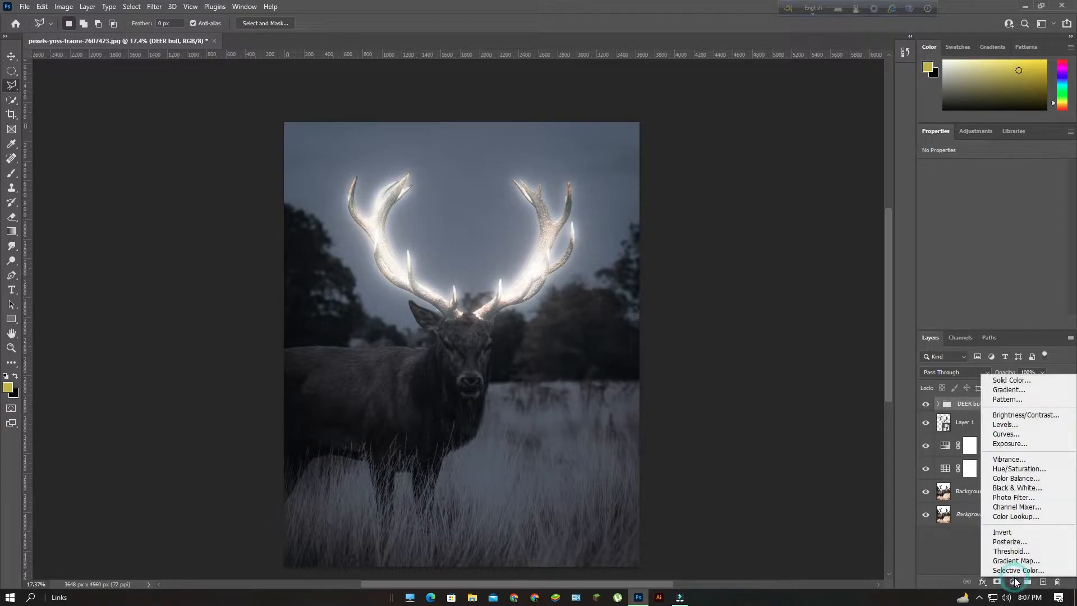
{"action": "left_click", "coordinate": [1026, 475]}
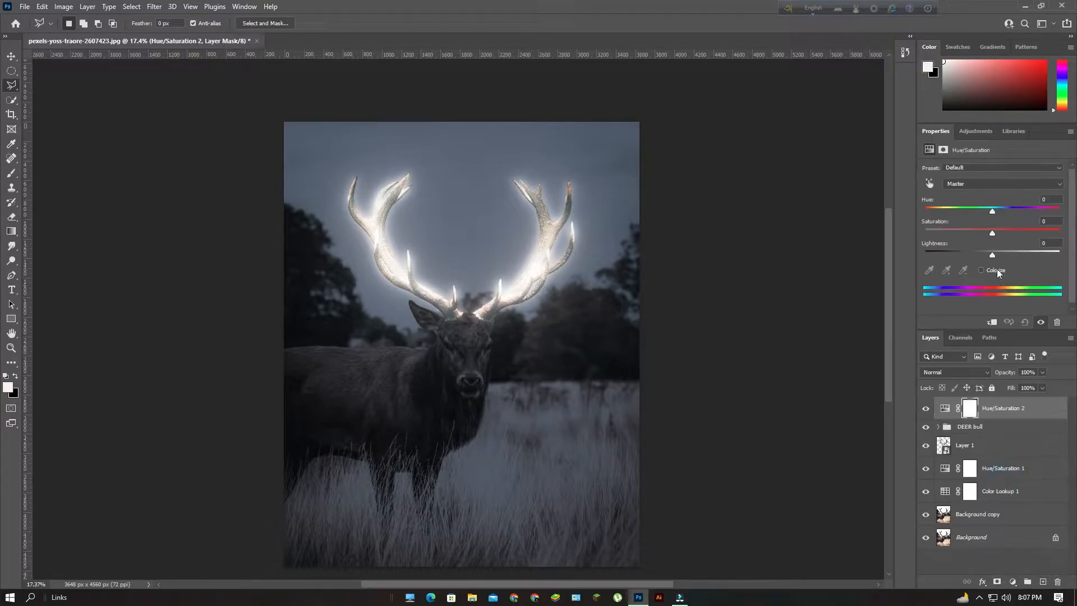
{"action": "left_click", "coordinate": [980, 270]}
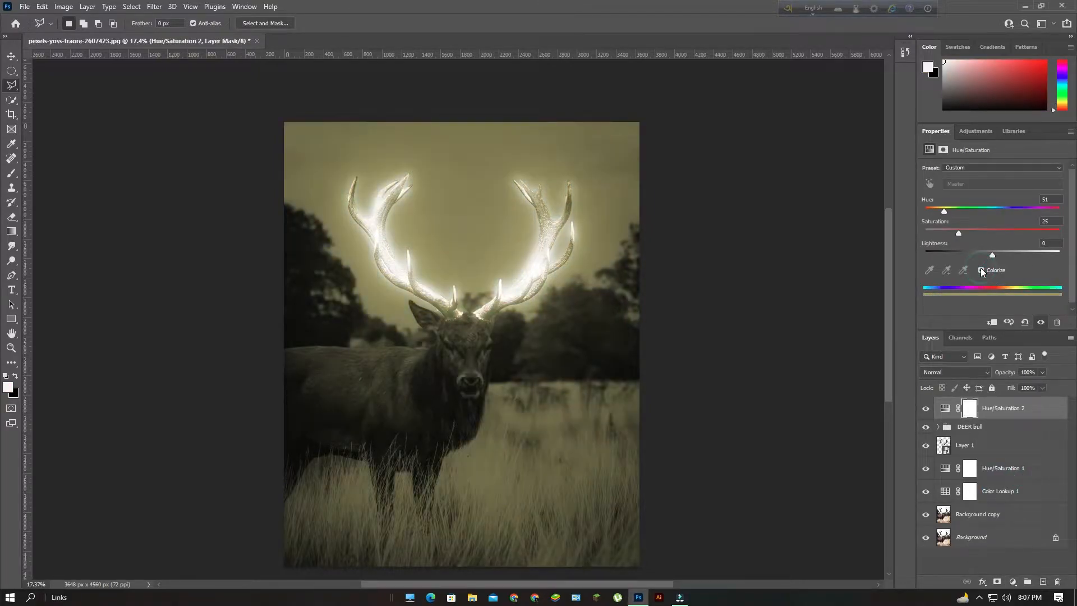
{"action": "right_click", "coordinate": [1048, 409]}
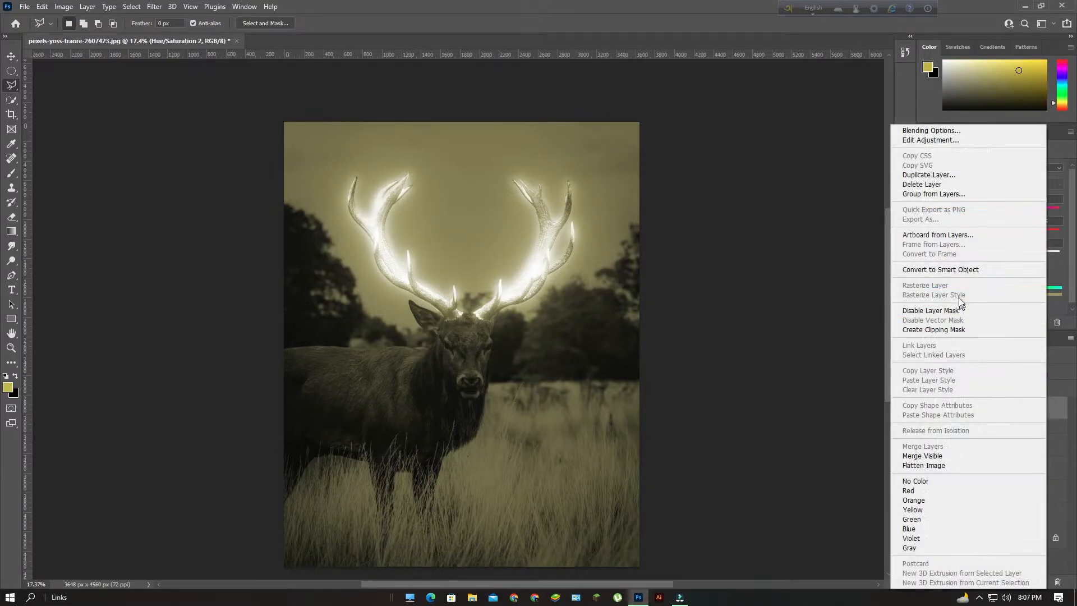
{"action": "left_click", "coordinate": [960, 330]}
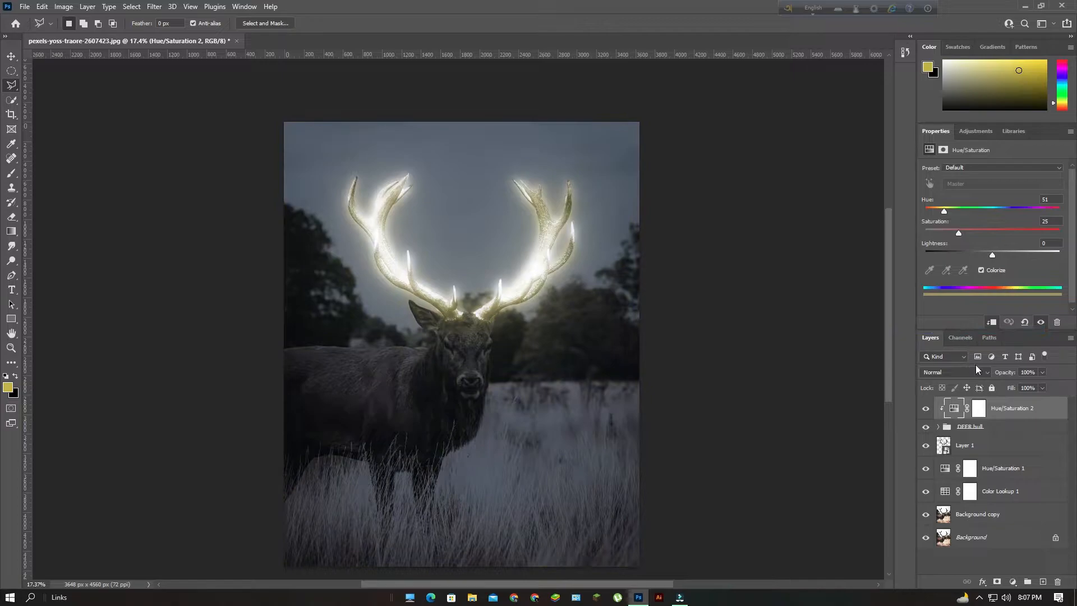
Tint the antler glow yellow with hue 48, saturation 48 and lightness -16 in the clipped Hue/Saturation adjustment
{"action": "left_click_drag", "start_coordinate": [945, 213], "coordinate": [943, 219]}
{"action": "left_click_drag", "start_coordinate": [991, 252], "coordinate": [975, 255]}
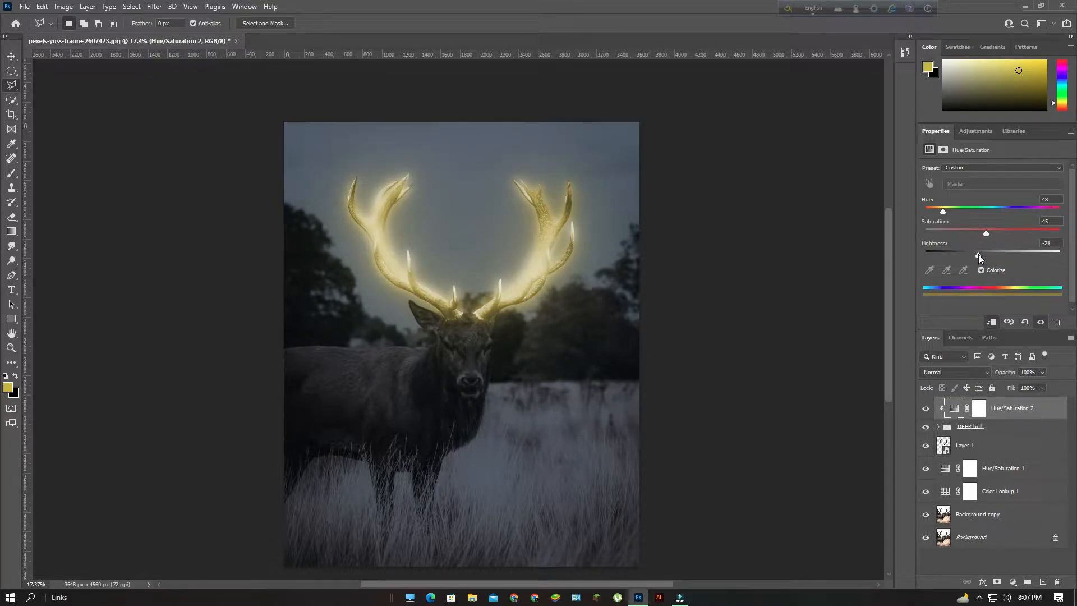
{"action": "mouse_move", "coordinate": [978, 255]}
{"action": "left_mouse_down"}
{"action": "mouse_move", "coordinate": [987, 253]}
{"action": "mouse_move", "coordinate": [977, 253]}
{"action": "left_mouse_up"}
{"action": "scroll", "coordinate": [561, 270], "scroll_direction": "up", "scroll_amount": 2}
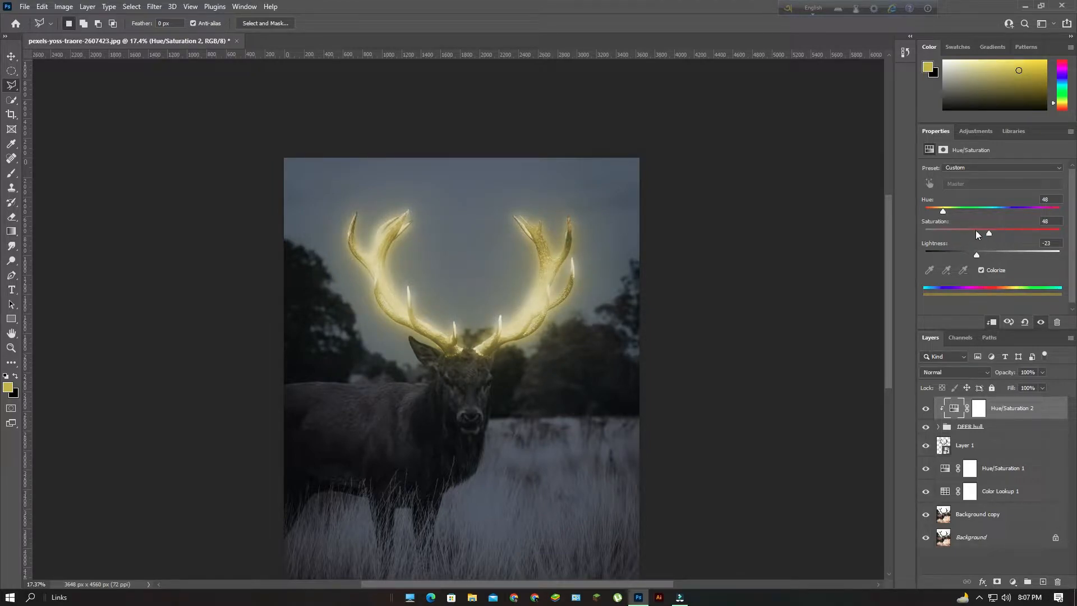
{"action": "left_click_drag", "start_coordinate": [987, 261], "coordinate": [982, 265]}
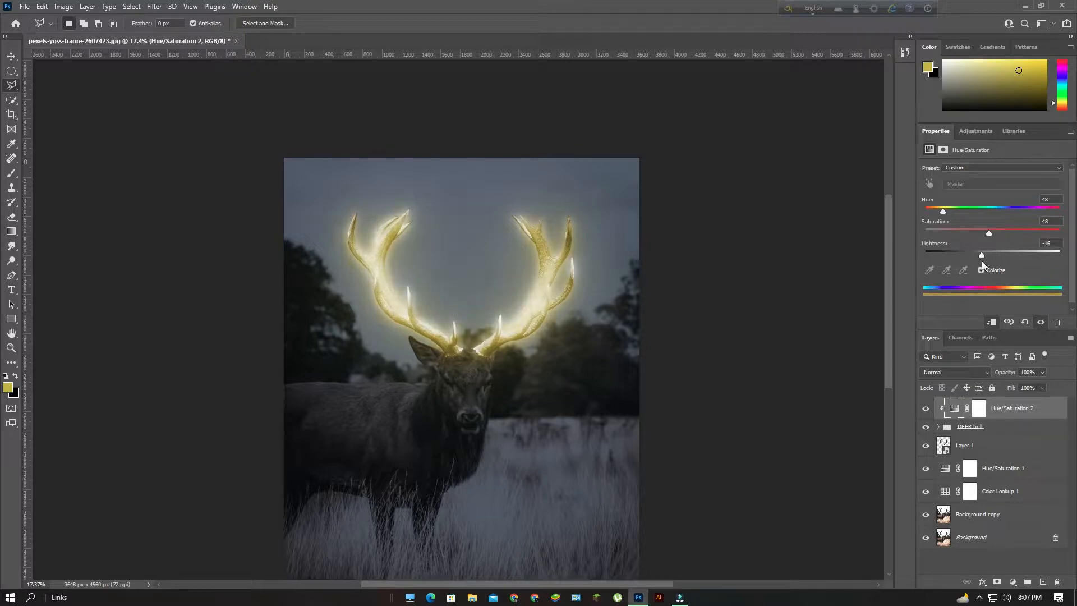
{"action": "scroll", "coordinate": [495, 283], "scroll_direction": "down", "scroll_amount": 4}
{"action": "scroll", "coordinate": [500, 284], "scroll_direction": "up", "scroll_amount": 1}
{"action": "mouse_move", "coordinate": [943, 211]}
{"action": "left_mouse_down"}
{"action": "mouse_move", "coordinate": [970, 217]}
{"action": "mouse_move", "coordinate": [943, 220]}
{"action": "left_mouse_up"}
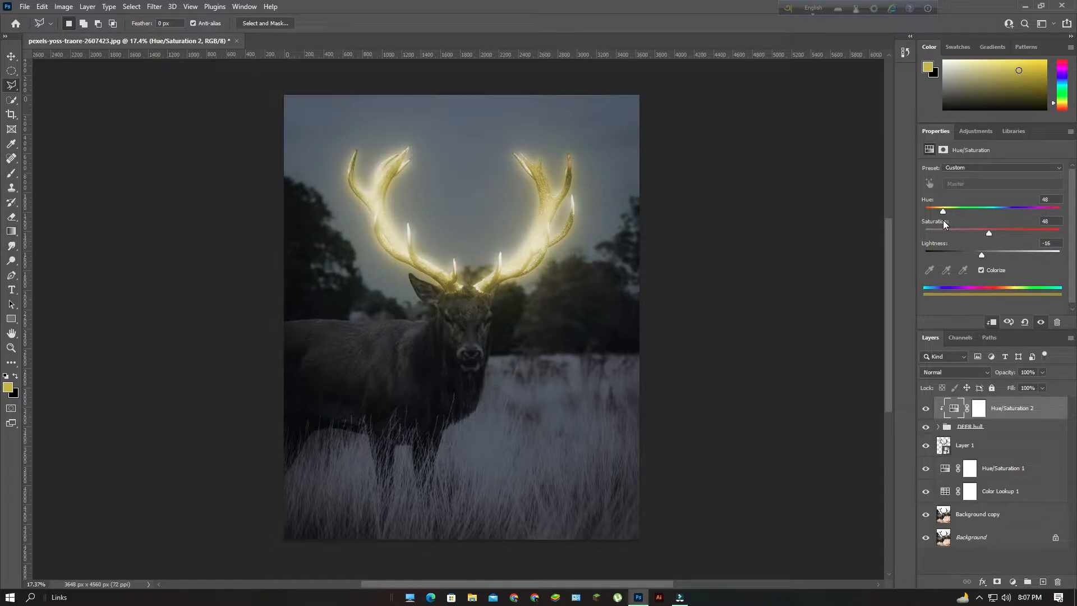
Place a copy of the Hue/Saturation 2 adjustment directly above the Background copy layer, below Color Lookup 1
{"action": "left_click", "coordinate": [1014, 582]}
{"action": "left_click", "coordinate": [1016, 582]}
{"action": "left_click", "coordinate": [1052, 414]}
{"action": "left_click_drag", "start_coordinate": [1053, 414], "coordinate": [1047, 503]}
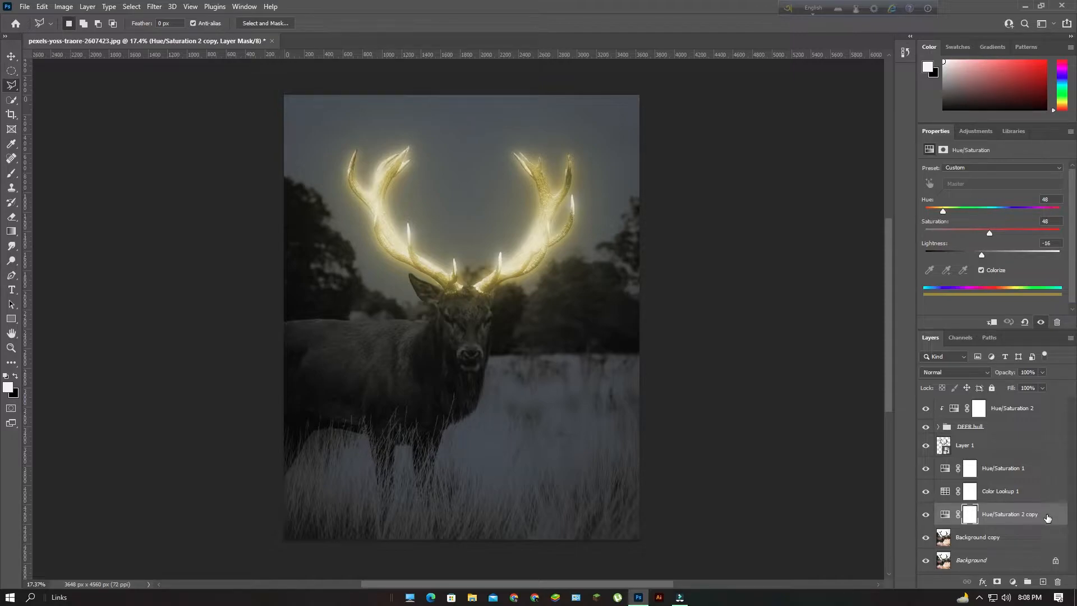
Try clipping the Hue/Saturation 2 copy to the Background copy layer, release the clipping, and delete the adjustment copy
{"action": "right_click", "coordinate": [1047, 517]}
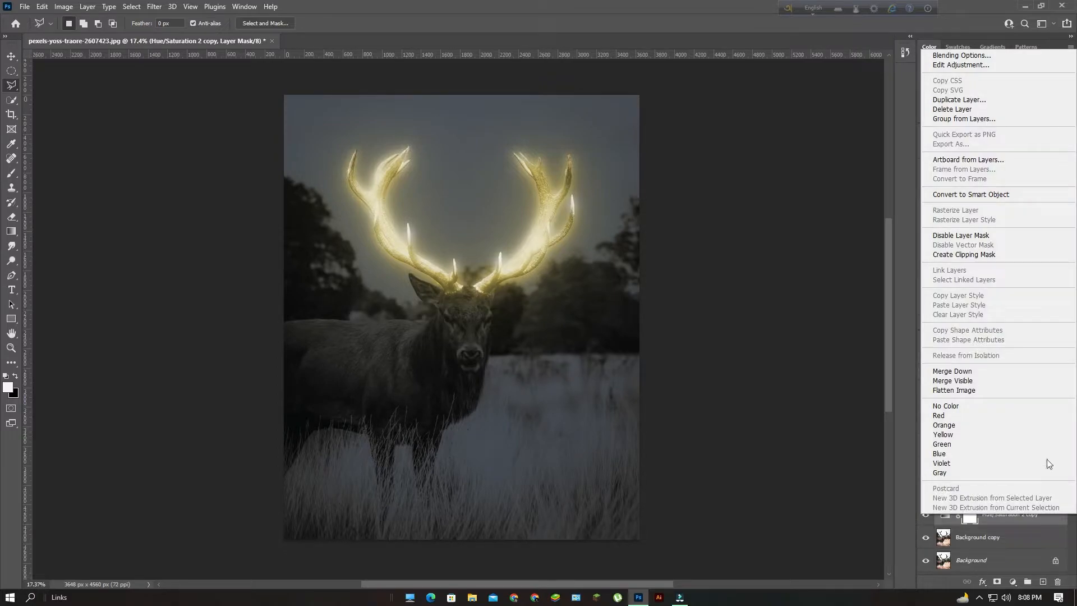
{"action": "left_click", "coordinate": [994, 258]}
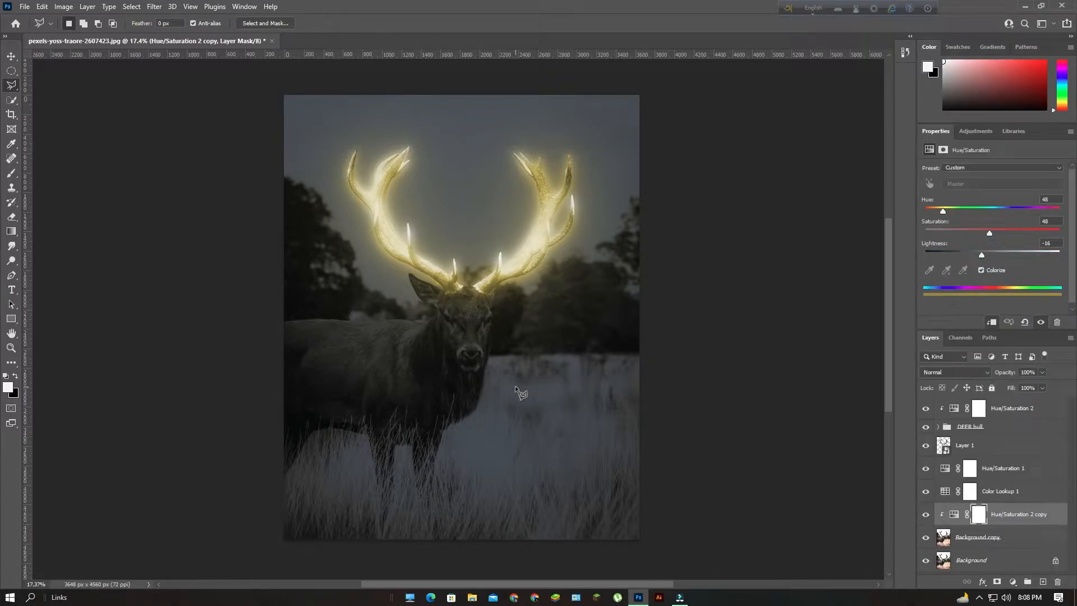
{"action": "key", "text": "ctrl+alt+g"}
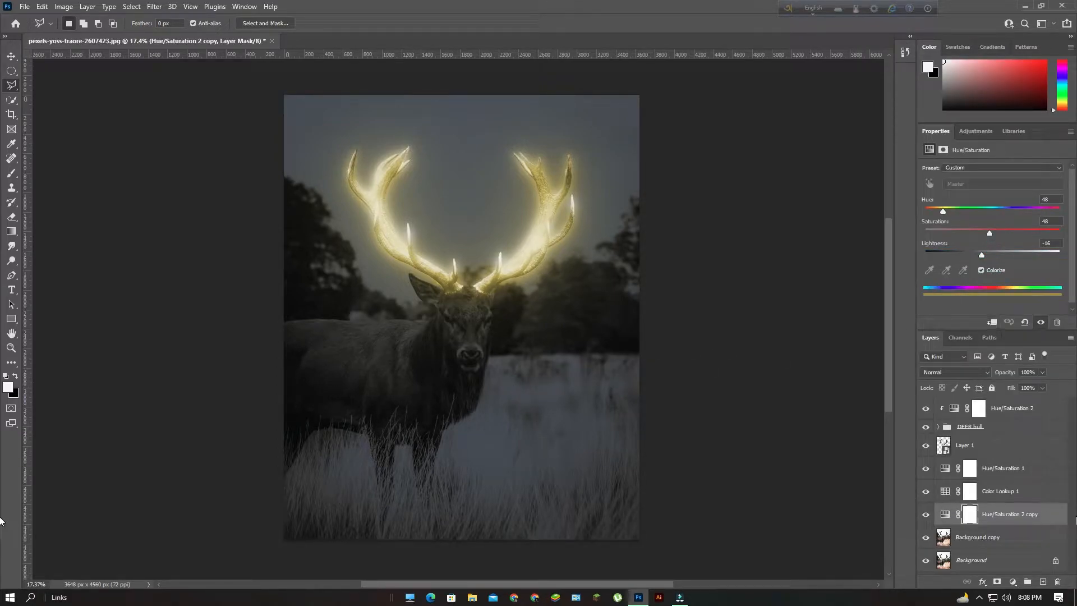
{"action": "key", "text": "Delete"}
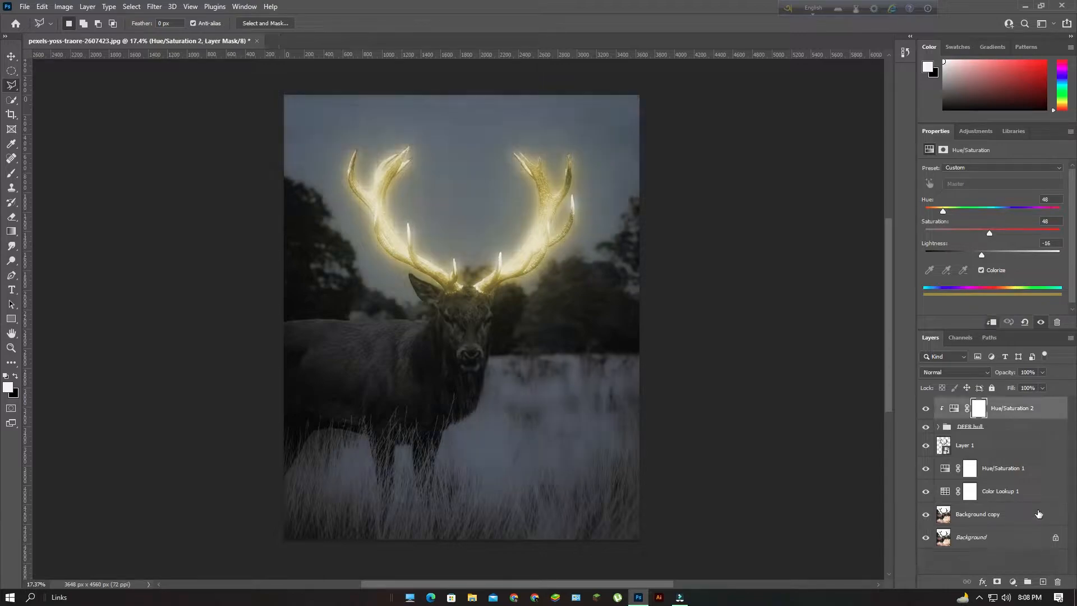
Place a fresh copy of the Hue/Saturation 2 adjustment between Background copy and Color Lookup 1
{"action": "left_click", "coordinate": [1054, 414]}
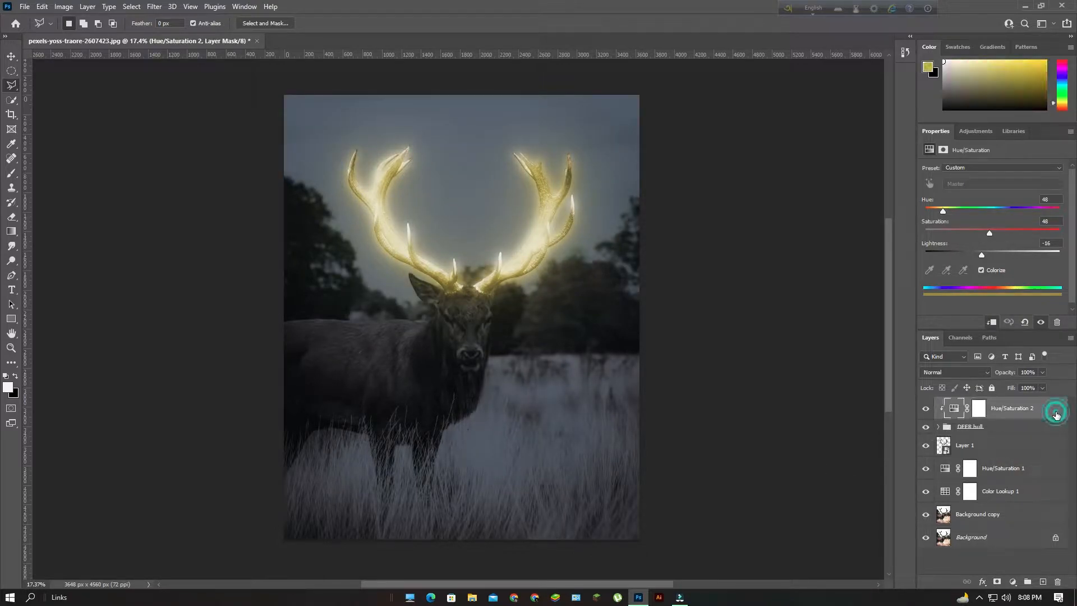
{"action": "left_click", "coordinate": [977, 414]}
{"action": "left_click", "coordinate": [956, 412]}
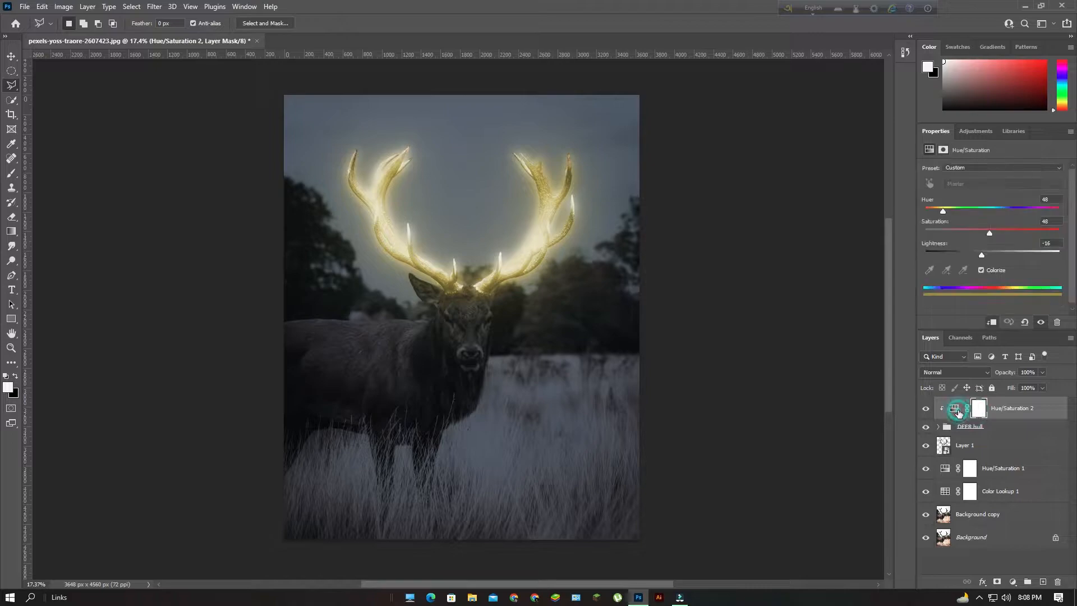
{"action": "left_click", "coordinate": [983, 413]}
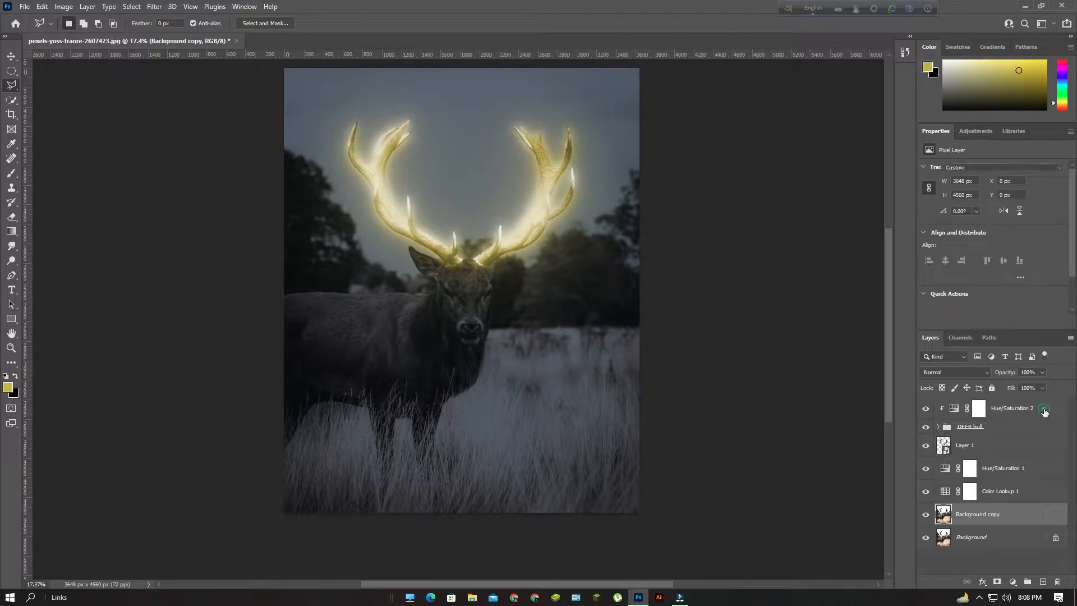
{"action": "left_click", "coordinate": [1044, 412]}
{"action": "left_click_drag", "start_coordinate": [1044, 413], "coordinate": [1041, 499]}
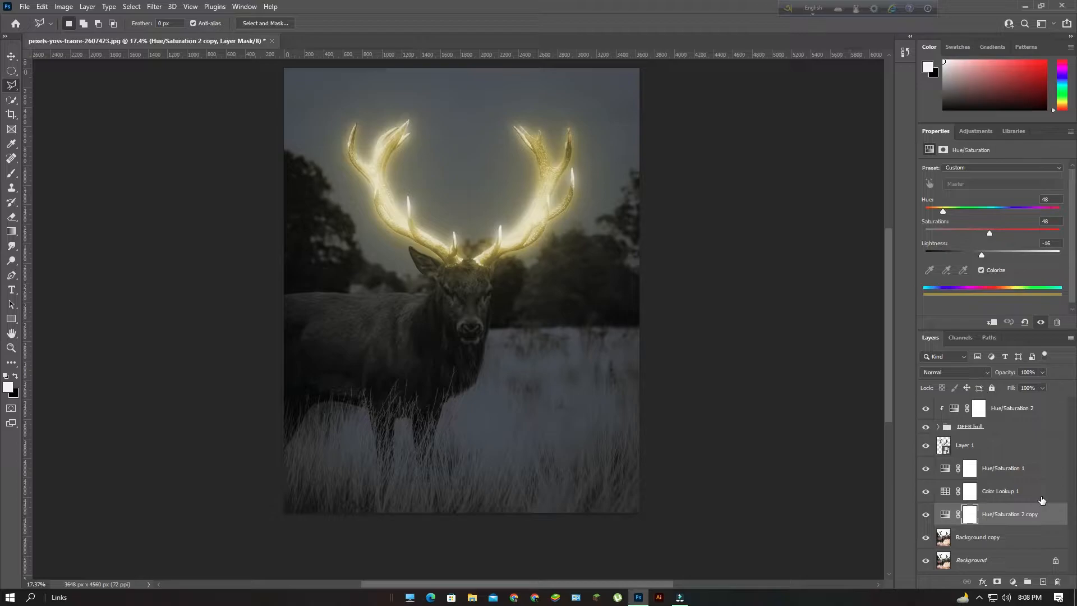
Try hue 54, saturation 30 and lightness -22 with Colorize enabled in the Hue/Saturation 2 copy adjustment
{"action": "left_click", "coordinate": [982, 269]}
{"action": "left_click", "coordinate": [981, 269]}
{"action": "mouse_move", "coordinate": [942, 212]}
{"action": "left_mouse_down"}
{"action": "mouse_move", "coordinate": [1000, 213]}
{"action": "mouse_move", "coordinate": [954, 217]}
{"action": "left_mouse_up"}
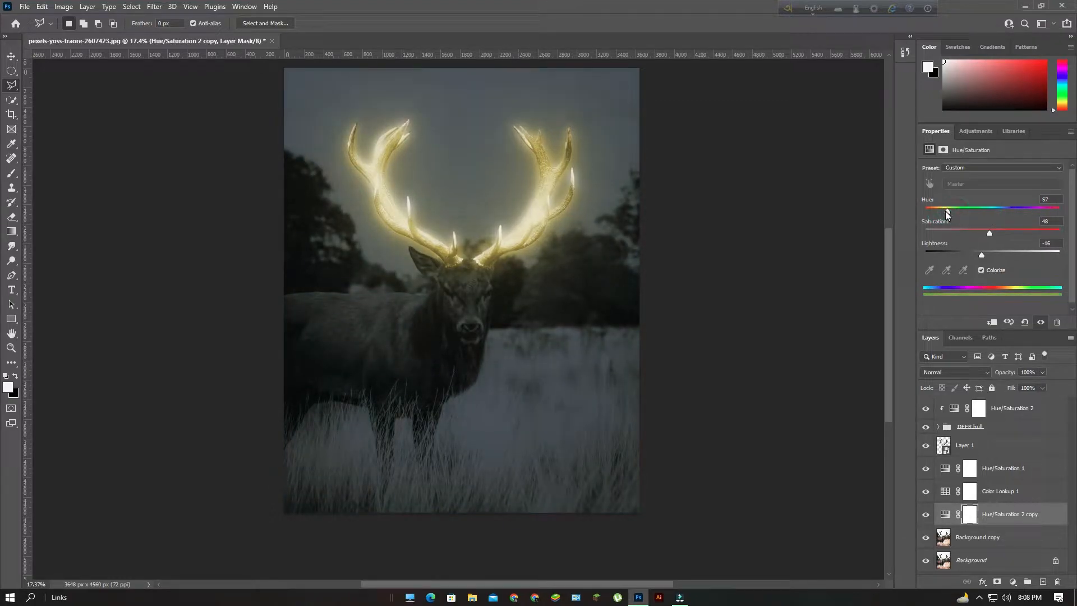
{"action": "mouse_move", "coordinate": [982, 254]}
{"action": "left_mouse_down"}
{"action": "mouse_move", "coordinate": [1004, 260]}
{"action": "mouse_move", "coordinate": [977, 264]}
{"action": "left_mouse_up"}
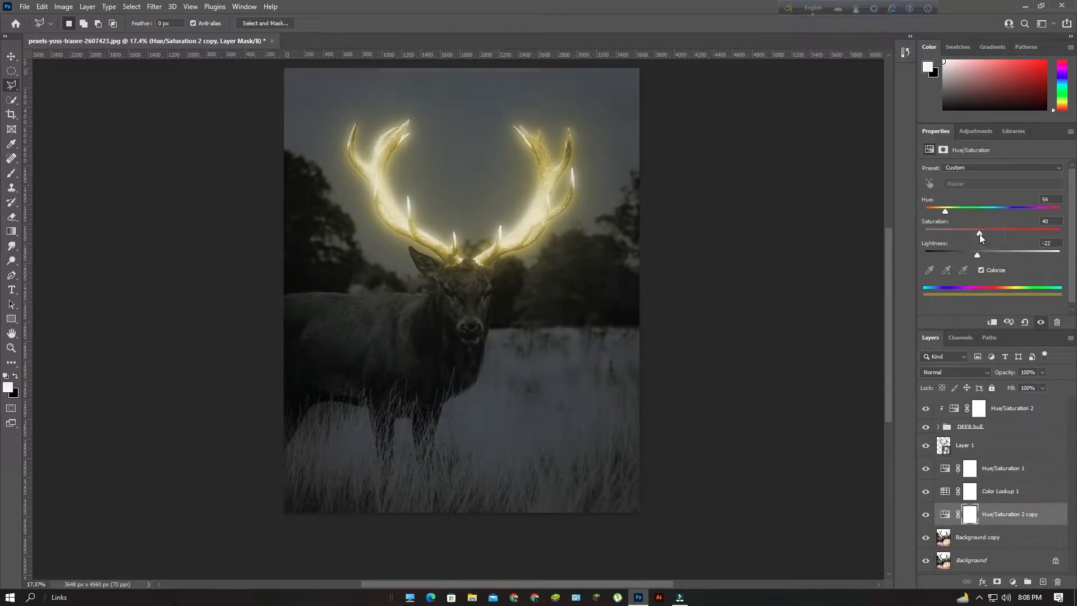
{"action": "mouse_move", "coordinate": [964, 235]}
{"action": "left_mouse_down"}
{"action": "mouse_move", "coordinate": [1044, 235]}
{"action": "mouse_move", "coordinate": [965, 237]}
{"action": "left_mouse_up"}
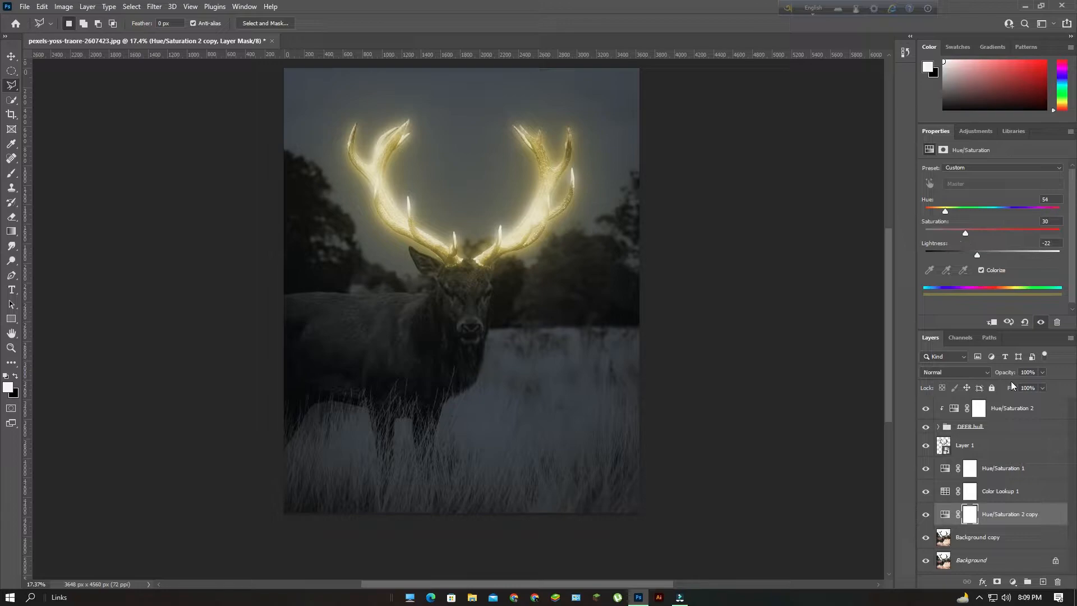
Delete the Hue/Saturation 2 copy adjustment above the Background copy layer
{"action": "scroll", "coordinate": [1057, 519], "scroll_direction": "down", "scroll_amount": 1}
{"action": "left_click", "coordinate": [1042, 539]}
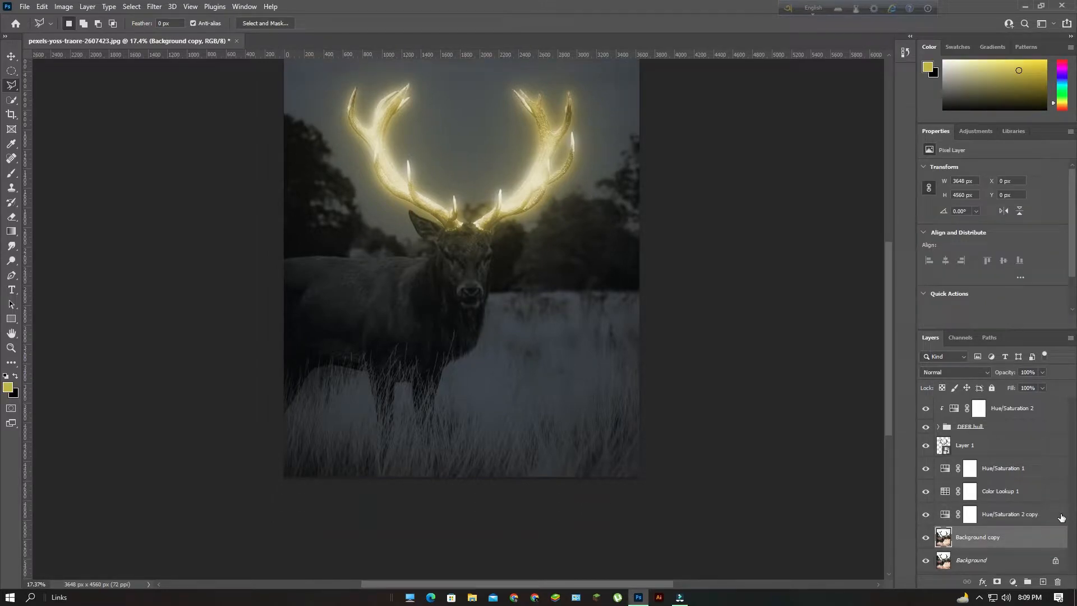
{"action": "left_click", "coordinate": [1061, 516]}
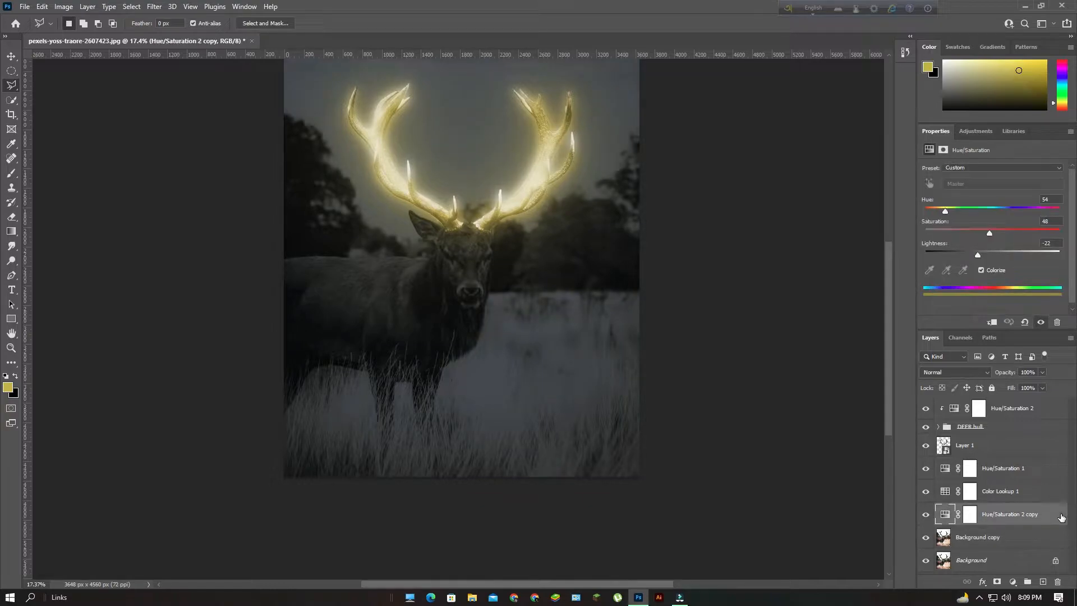
{"action": "key", "text": "Delete"}
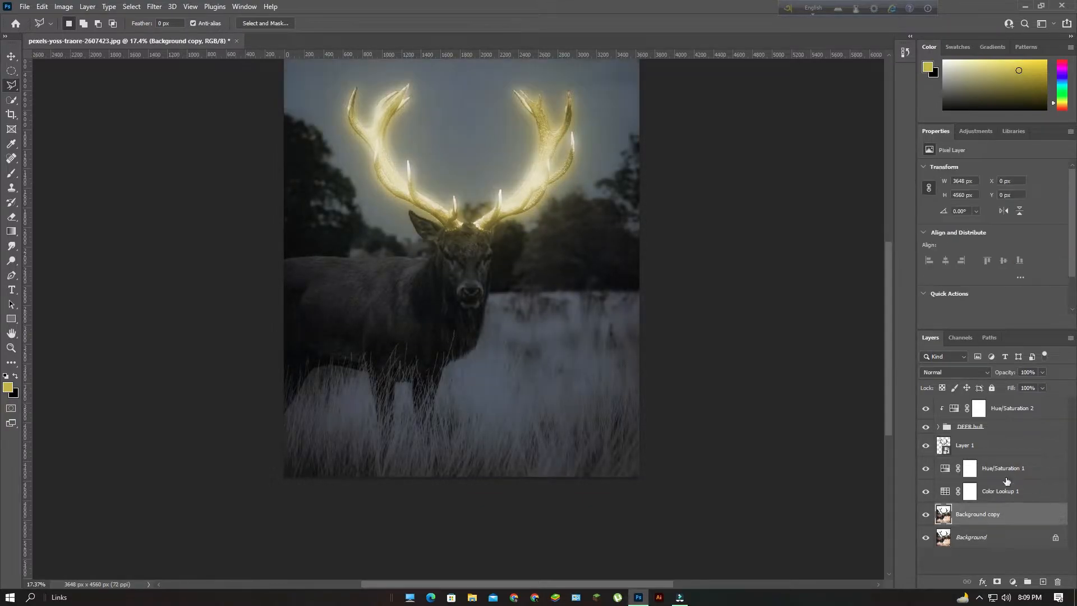
Release the clipping mask of Hue/Saturation 2 and place a copy of the adjustment directly above Background copy
{"action": "scroll", "coordinate": [1012, 499], "scroll_direction": "up", "scroll_amount": 2}
{"action": "left_click", "coordinate": [1044, 409]}
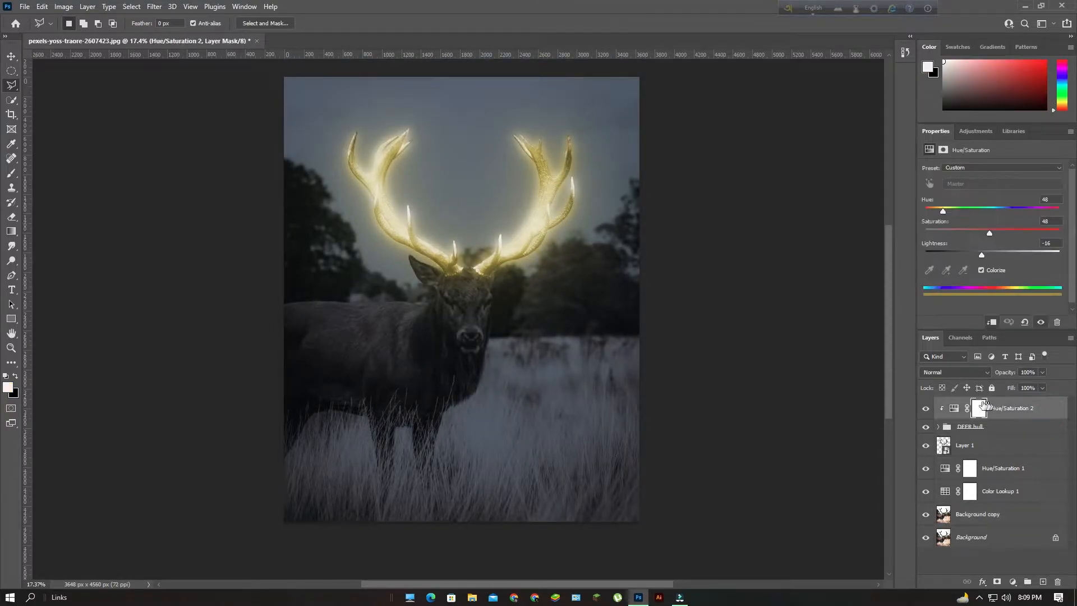
{"action": "right_click", "coordinate": [1036, 414]}
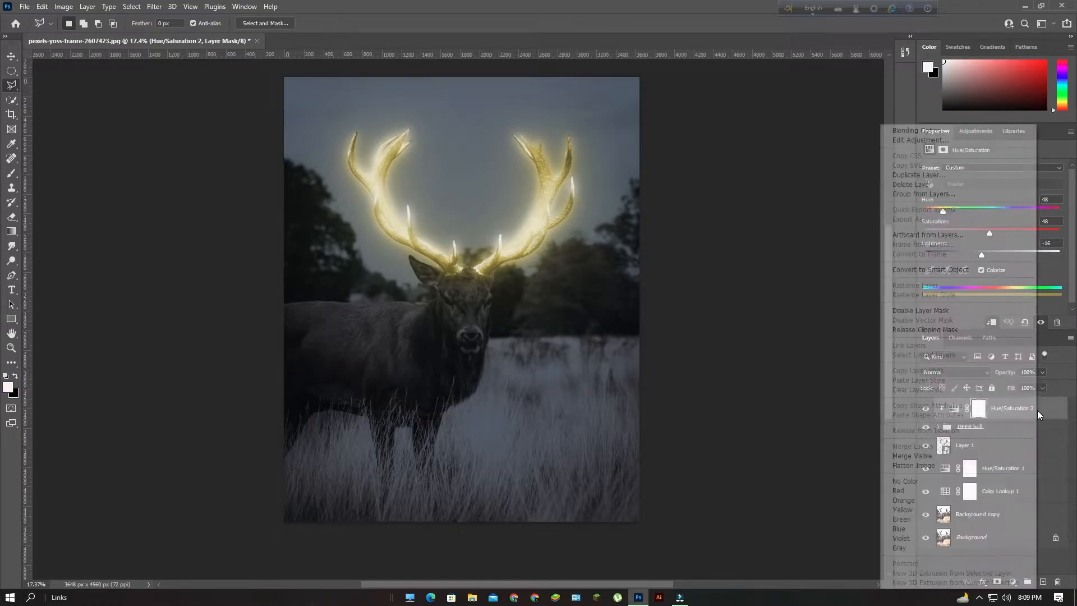
{"action": "left_click", "coordinate": [939, 330]}
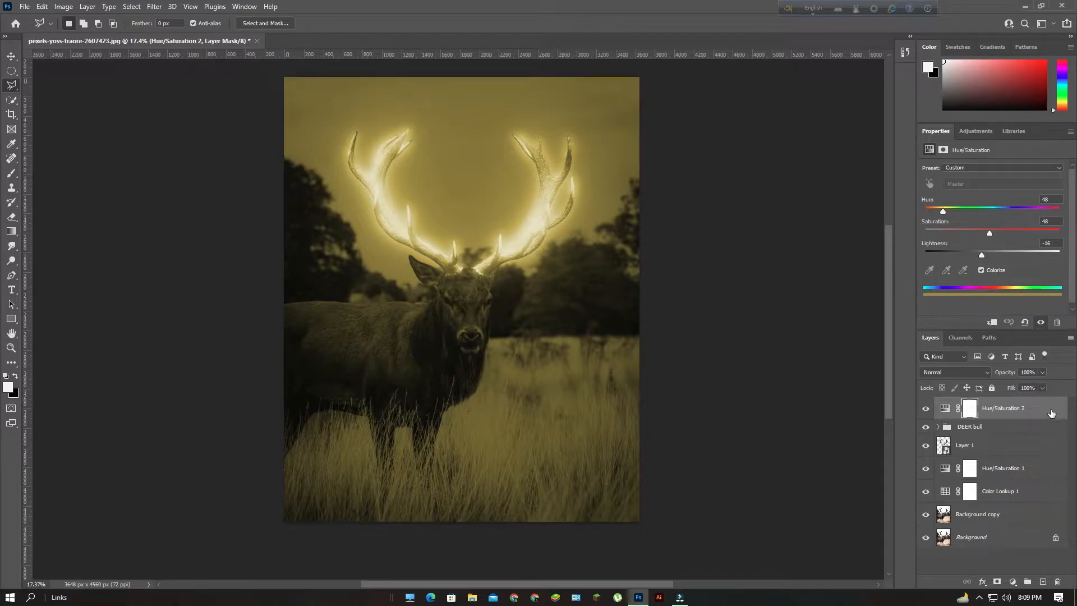
{"action": "left_click_drag", "start_coordinate": [1051, 413], "coordinate": [1043, 510]}
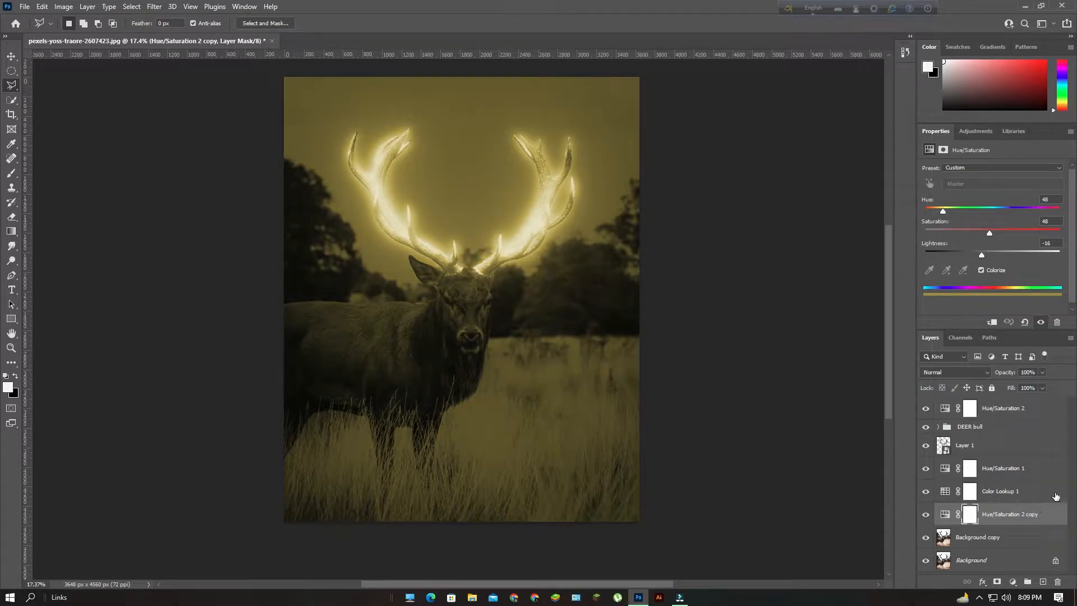
Clip the original Hue/Saturation 2 adjustment to the DEER bull group again
{"action": "left_click", "coordinate": [1049, 408]}
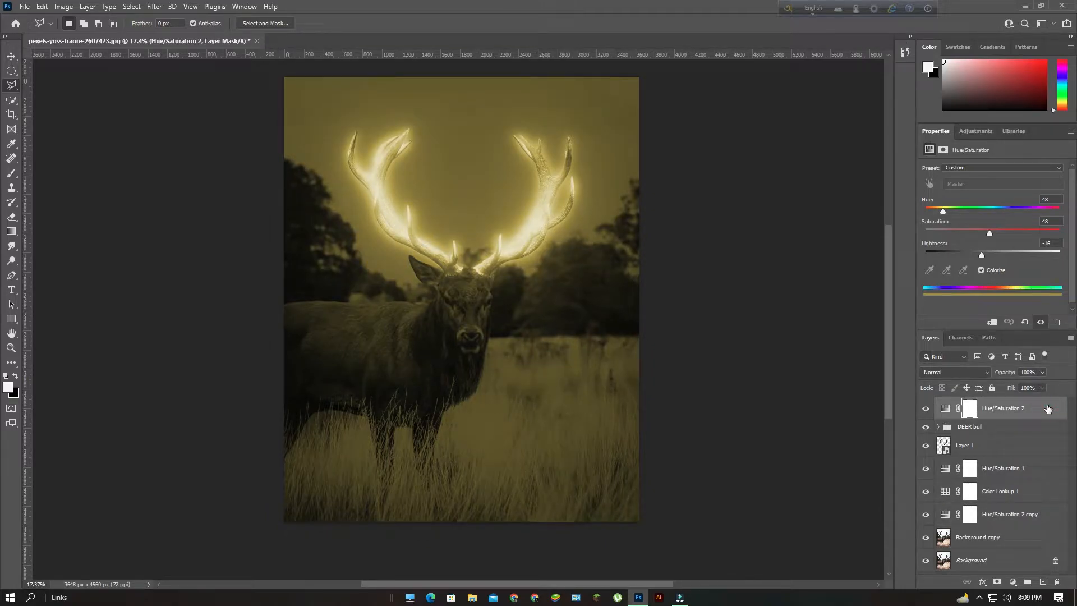
{"action": "right_click", "coordinate": [1047, 409]}
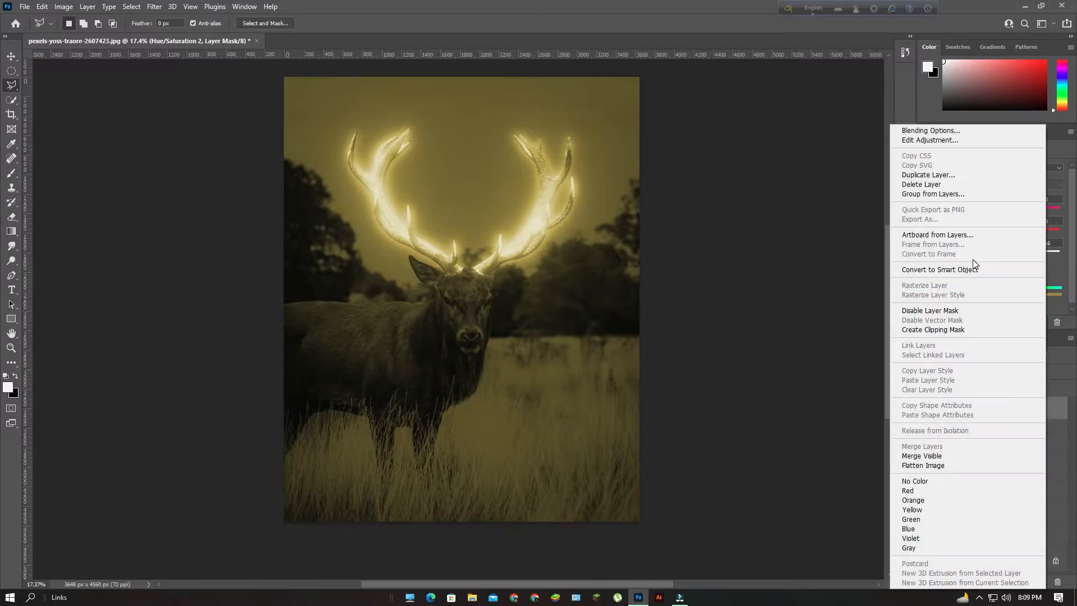
{"action": "left_click", "coordinate": [971, 330]}
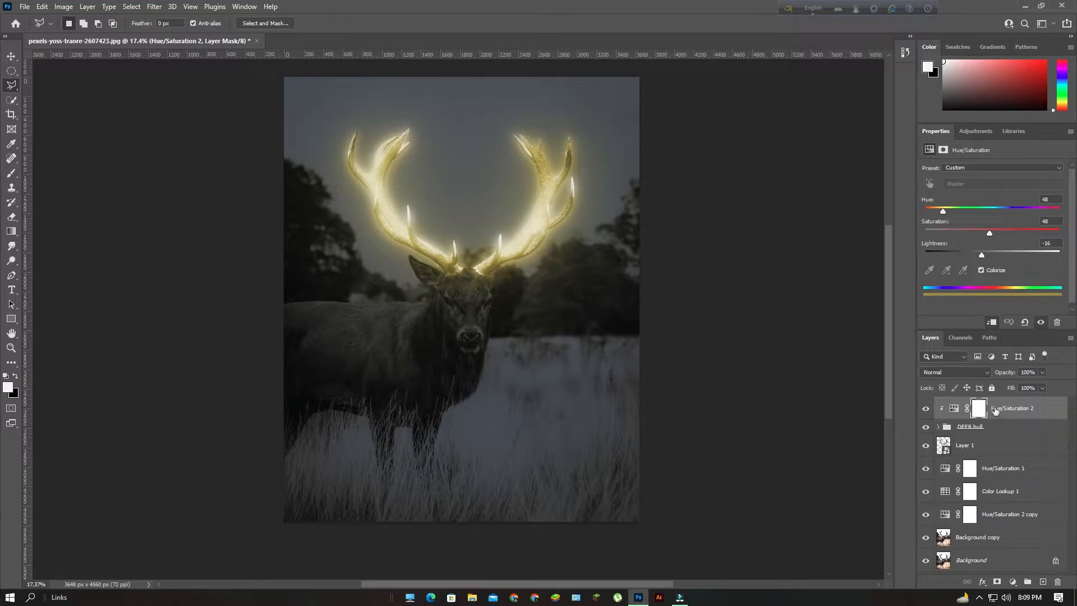
Duplicate the Background copy layer and clip the Hue/Saturation 2 copy adjustment to the duplicate
{"action": "left_click", "coordinate": [1048, 514]}
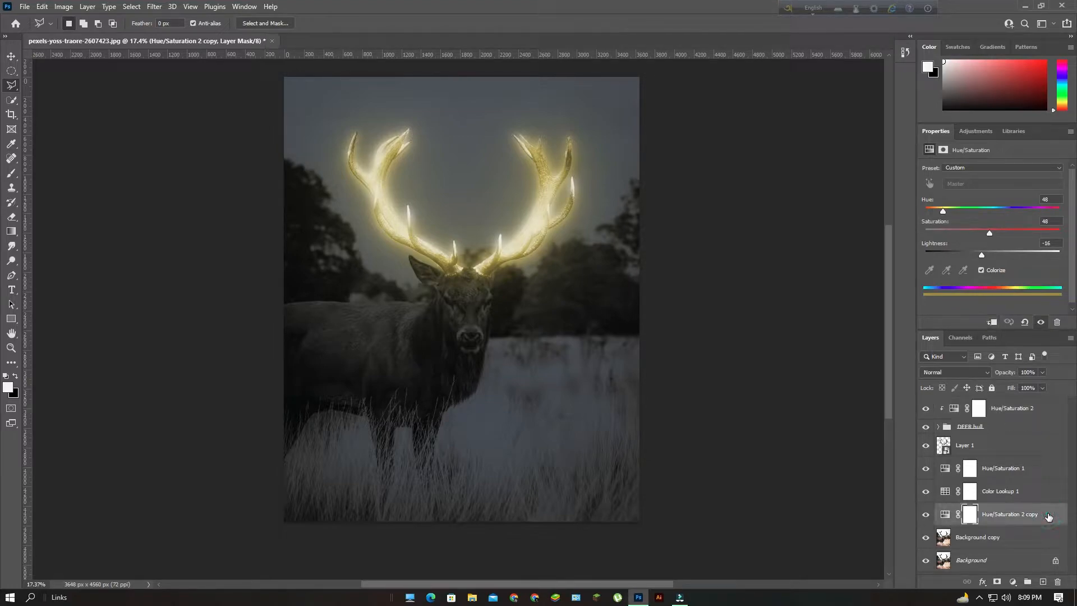
{"action": "left_click", "coordinate": [1012, 542]}
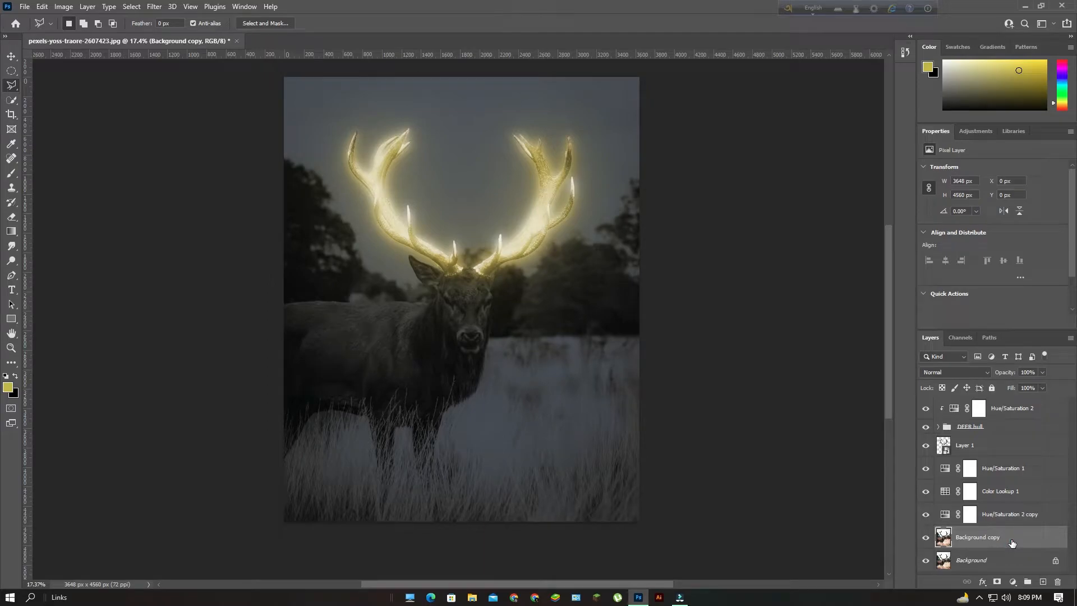
{"action": "key", "text": "ctrl+j"}
{"action": "left_click", "coordinate": [1047, 518]}
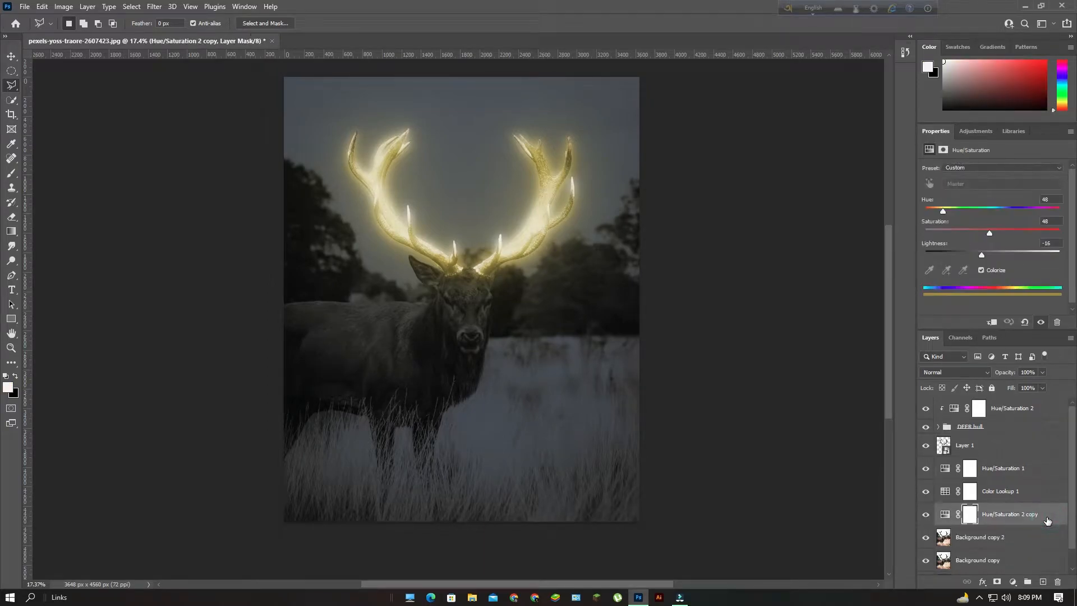
{"action": "right_click", "coordinate": [1048, 520]}
{"action": "left_click", "coordinate": [990, 257]}
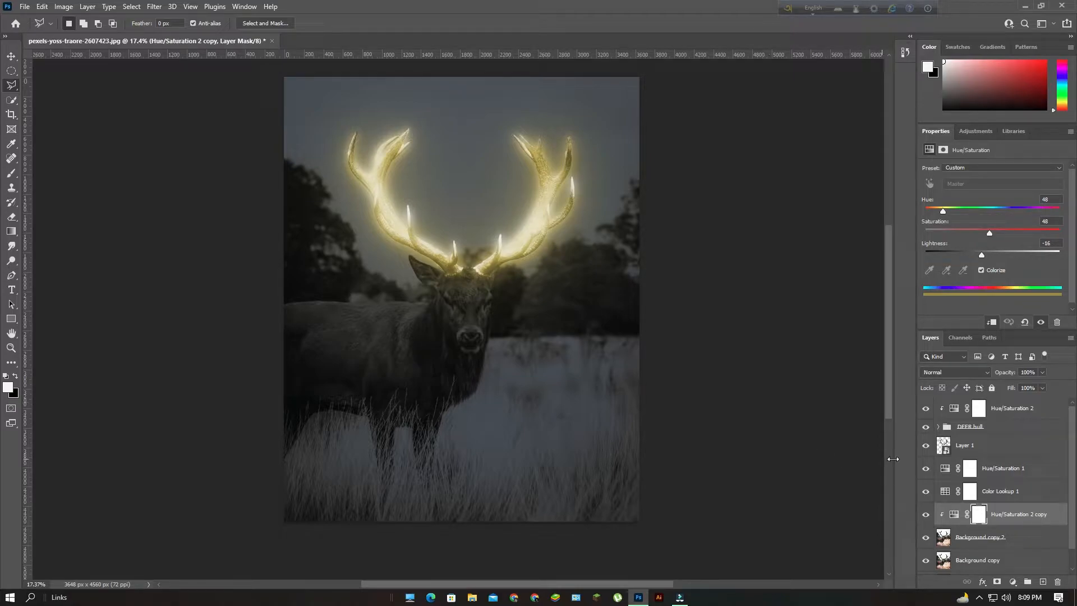
Delete the Background copy 2 layer beneath the clipped Hue/Saturation 2 copy adjustment
{"action": "scroll", "coordinate": [963, 461], "scroll_direction": "down", "scroll_amount": 1}
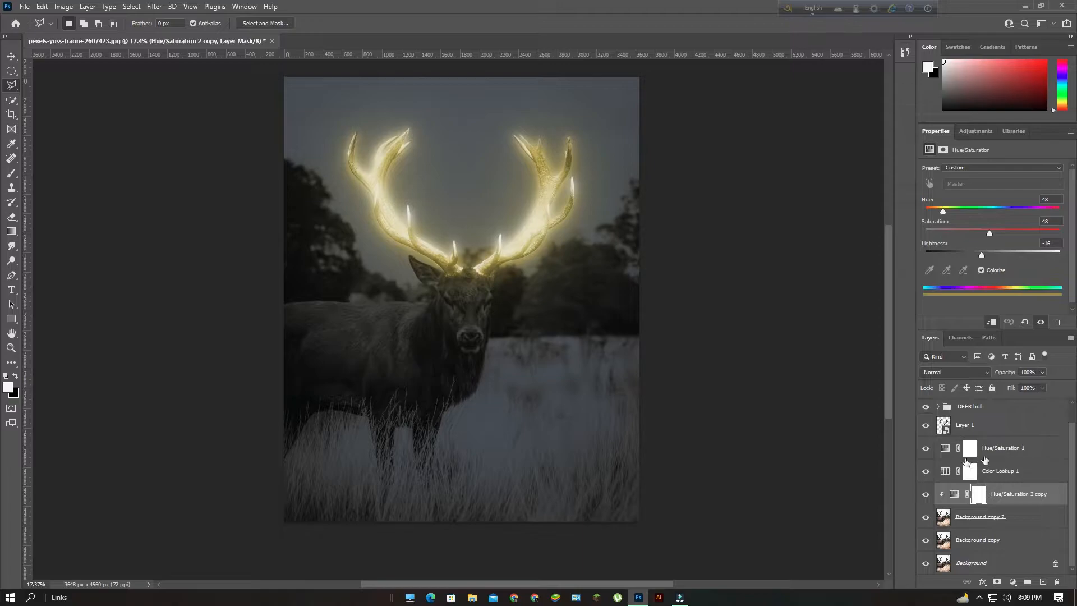
{"action": "left_click", "coordinate": [1046, 524]}
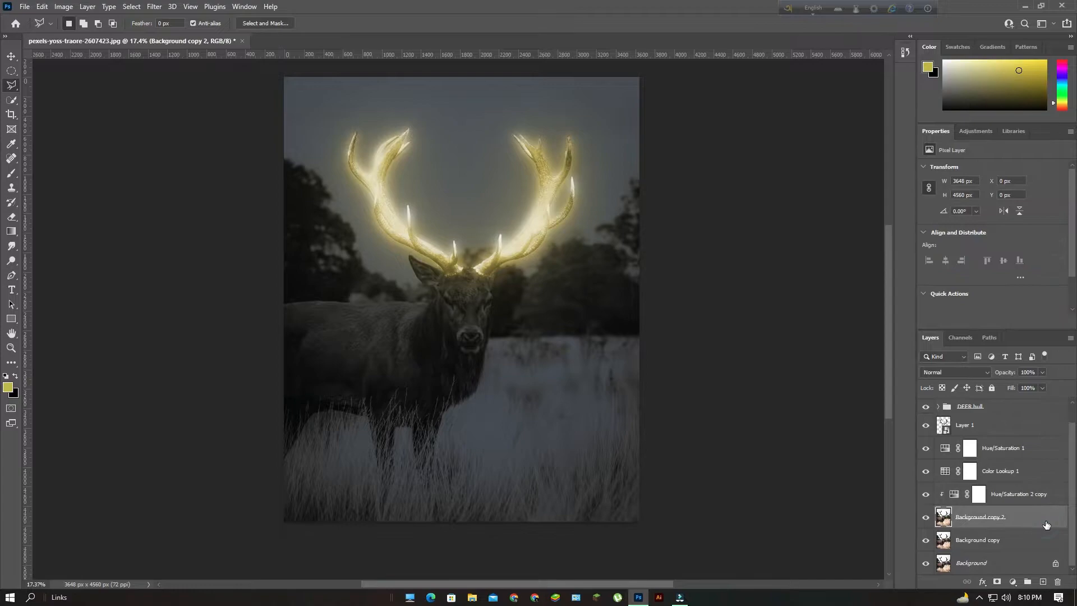
{"action": "key", "text": "Delete"}
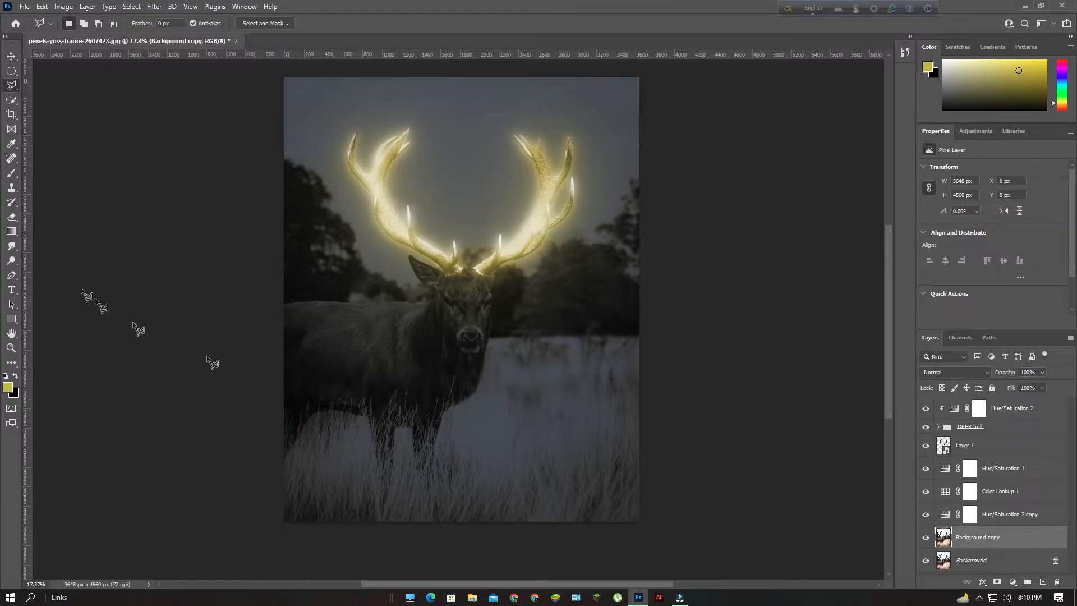
Add a new empty layer above the Hue/Saturation 2 adjustment at the top of the layer stack
{"action": "scroll", "coordinate": [858, 325], "scroll_direction": "up", "scroll_amount": 2}
{"action": "scroll", "coordinate": [1046, 507], "scroll_direction": "up", "scroll_amount": 2}
{"action": "scroll", "coordinate": [1046, 507], "scroll_direction": "down", "scroll_amount": 3}
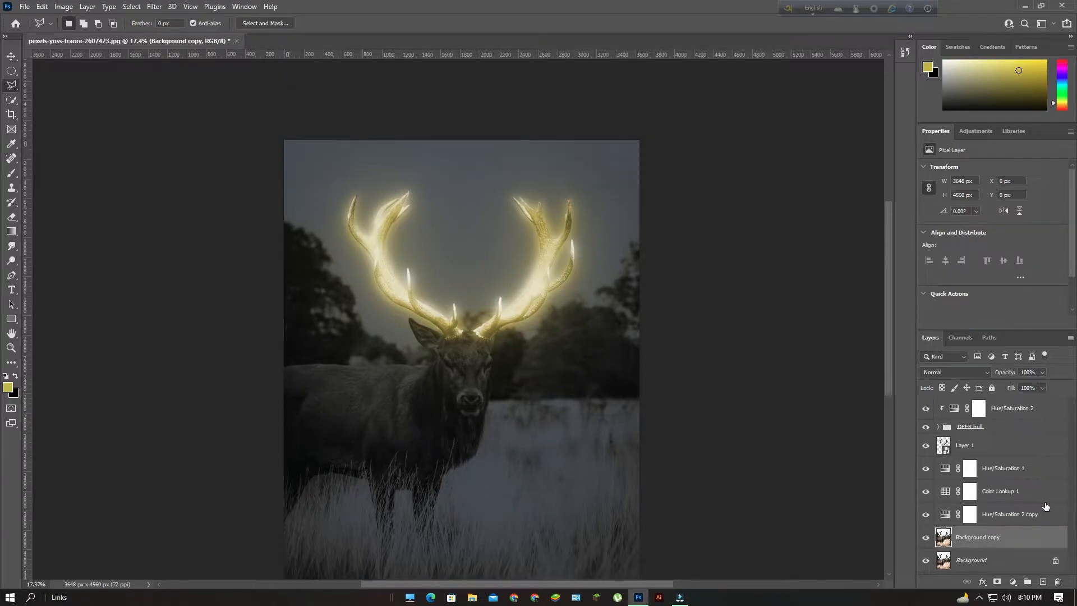
{"action": "scroll", "coordinate": [1046, 507], "scroll_direction": "up", "scroll_amount": 2}
{"action": "left_click", "coordinate": [1057, 411]}
{"action": "left_click", "coordinate": [1028, 425]}
{"action": "left_click", "coordinate": [1048, 417]}
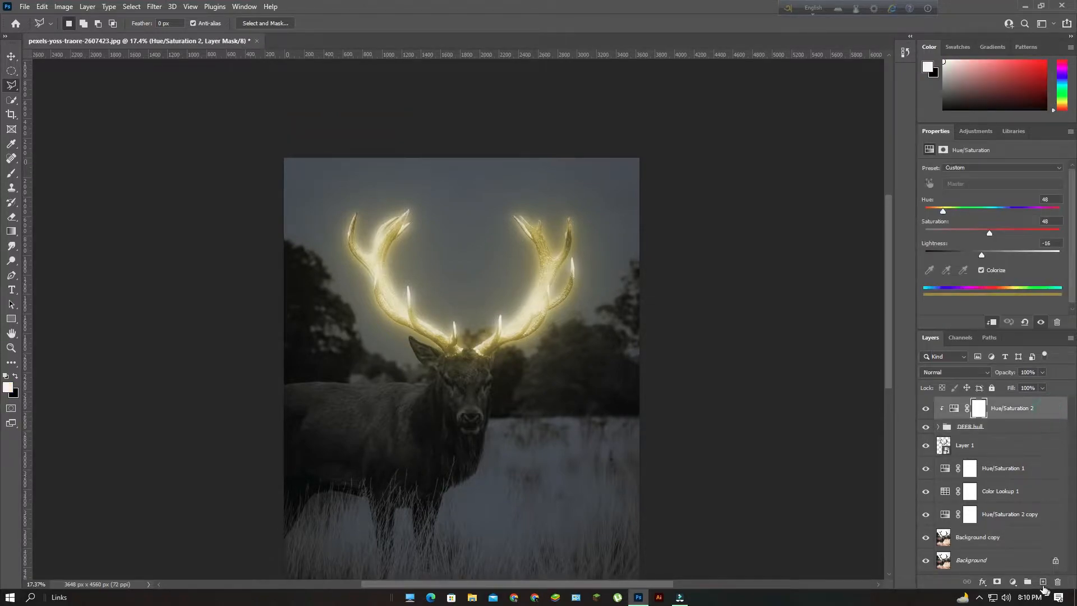
{"action": "left_click", "coordinate": [1043, 582]}
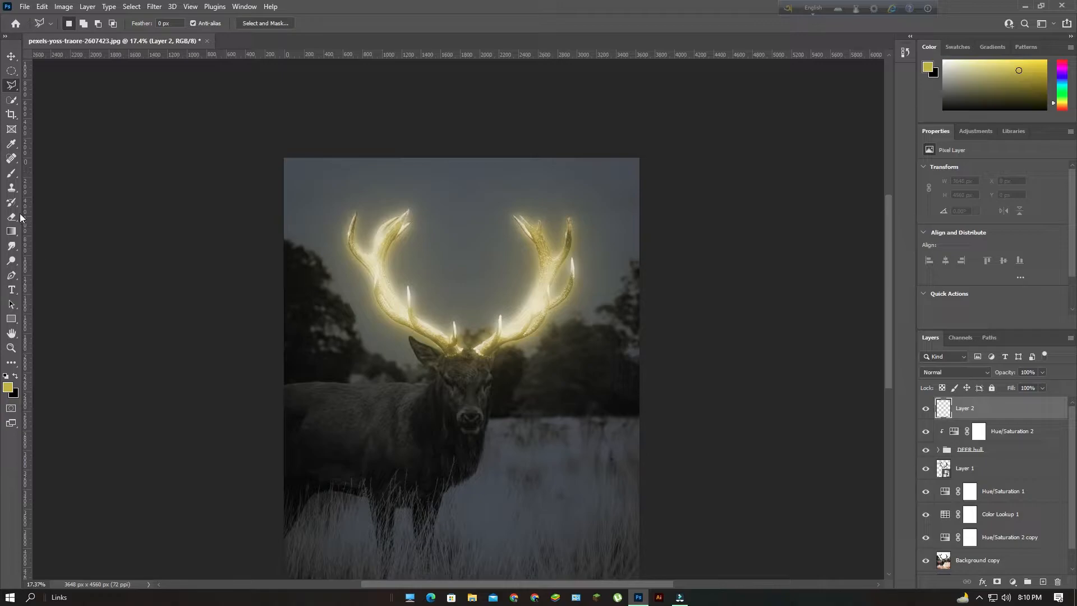
Activate the Brush tool and choose a brighter yellow as the foreground color for painting on Layer 2
{"action": "left_click", "coordinate": [13, 175]}
{"action": "scroll", "coordinate": [372, 312], "scroll_direction": "up", "scroll_amount": 5}
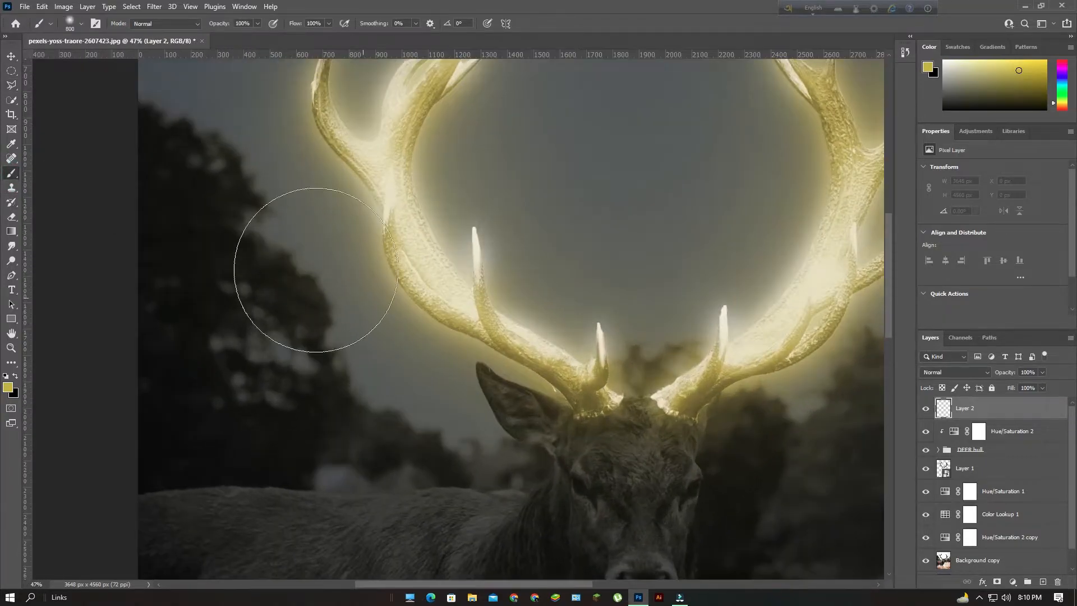
{"action": "left_click", "coordinate": [7, 387]}
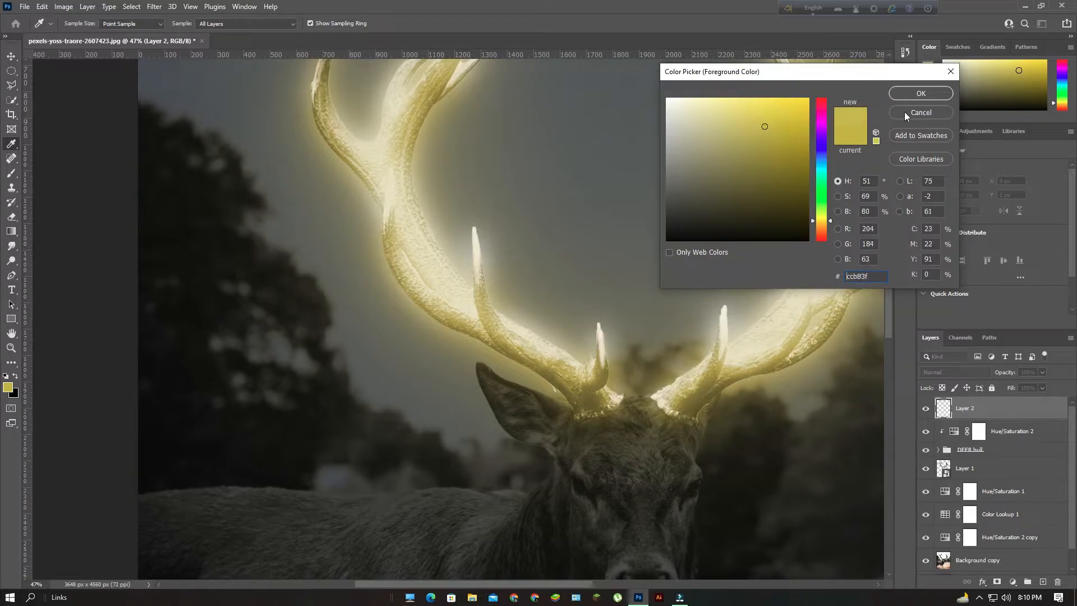
{"action": "left_click_drag", "start_coordinate": [761, 123], "coordinate": [751, 116]}
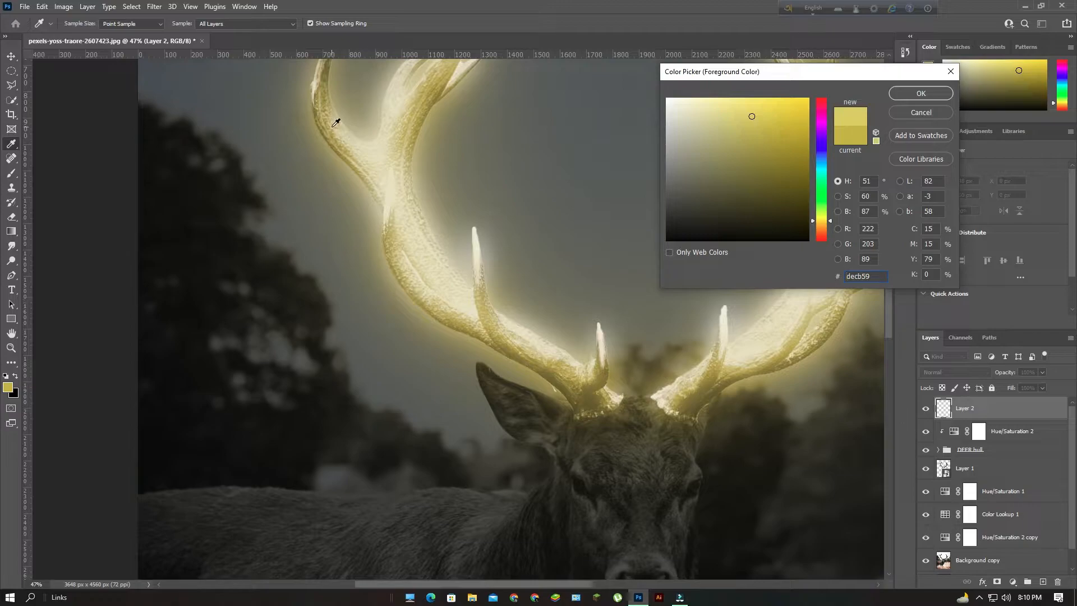
{"action": "left_click", "coordinate": [922, 93]}
{"action": "scroll", "coordinate": [318, 144], "scroll_direction": "down", "scroll_amount": 2}
{"action": "scroll", "coordinate": [318, 144], "scroll_direction": "down", "scroll_amount": 2}
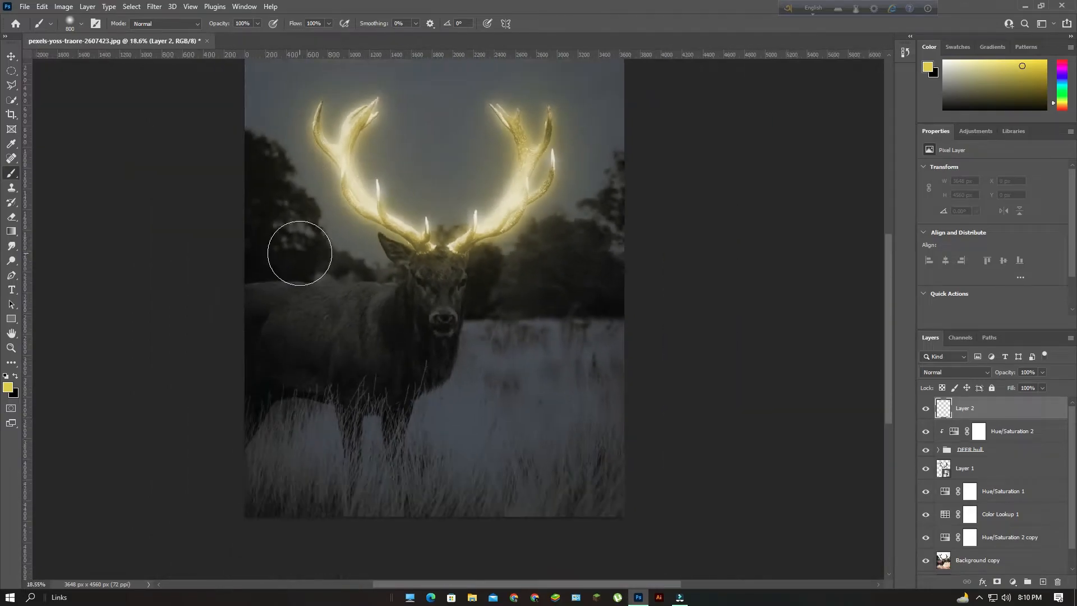
Lower the brush flow to 43% and paint a soft yellow spot on the deer's flank on Layer 2
{"action": "left_click", "coordinate": [328, 318]}
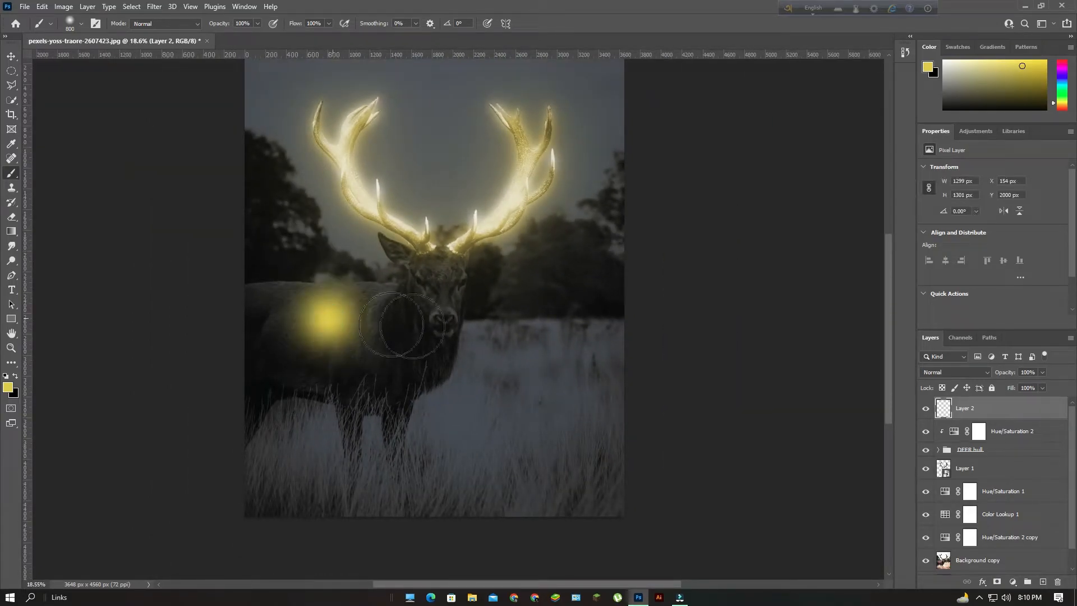
{"action": "key", "text": "ctrl+z"}
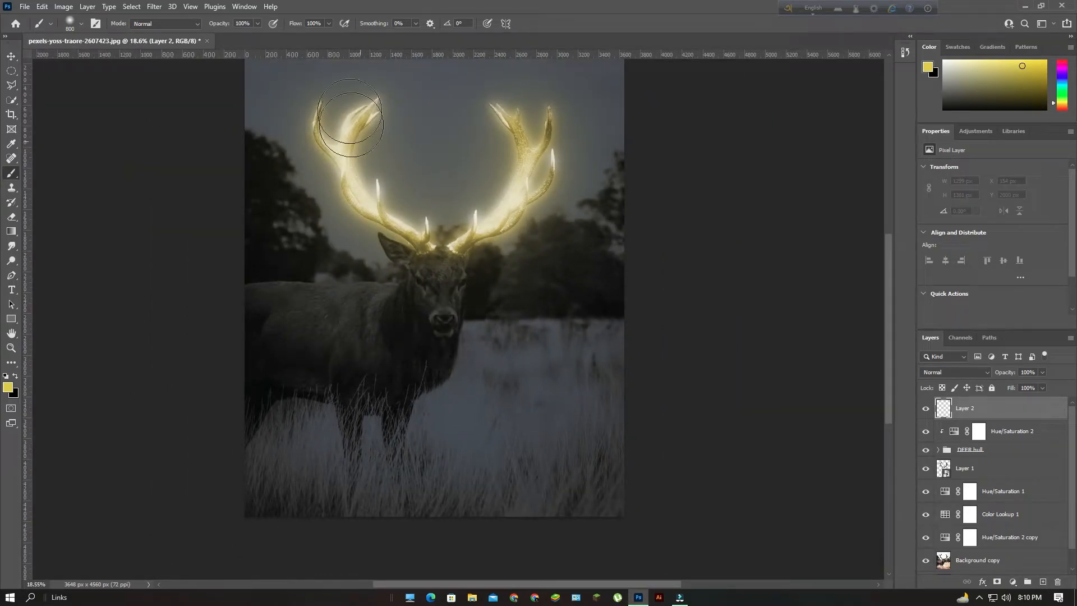
{"action": "left_click", "coordinate": [330, 25]}
{"action": "left_click_drag", "start_coordinate": [332, 36], "coordinate": [299, 36]}
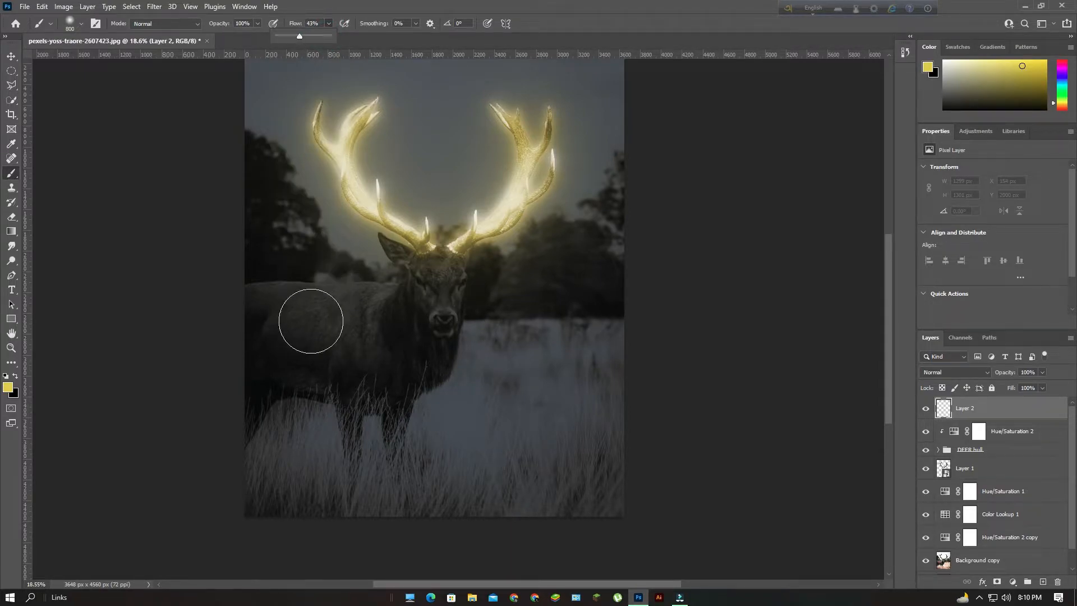
{"action": "left_click", "coordinate": [311, 320]}
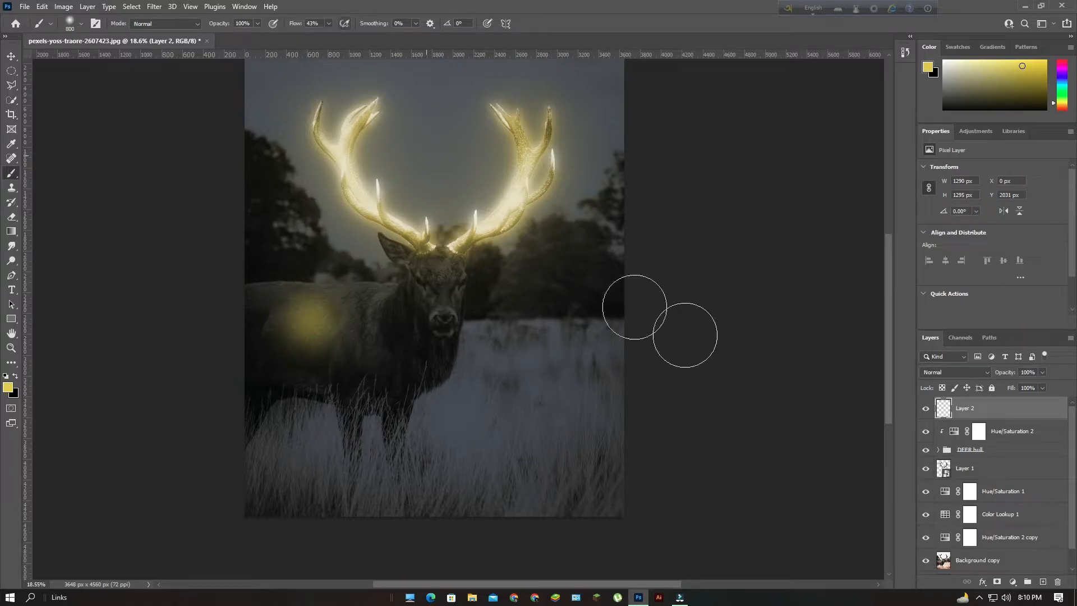
Set Layer 2's blend mode to Linear Light and paint a yellow glow across the deer's back and flank
{"action": "left_click", "coordinate": [982, 372]}
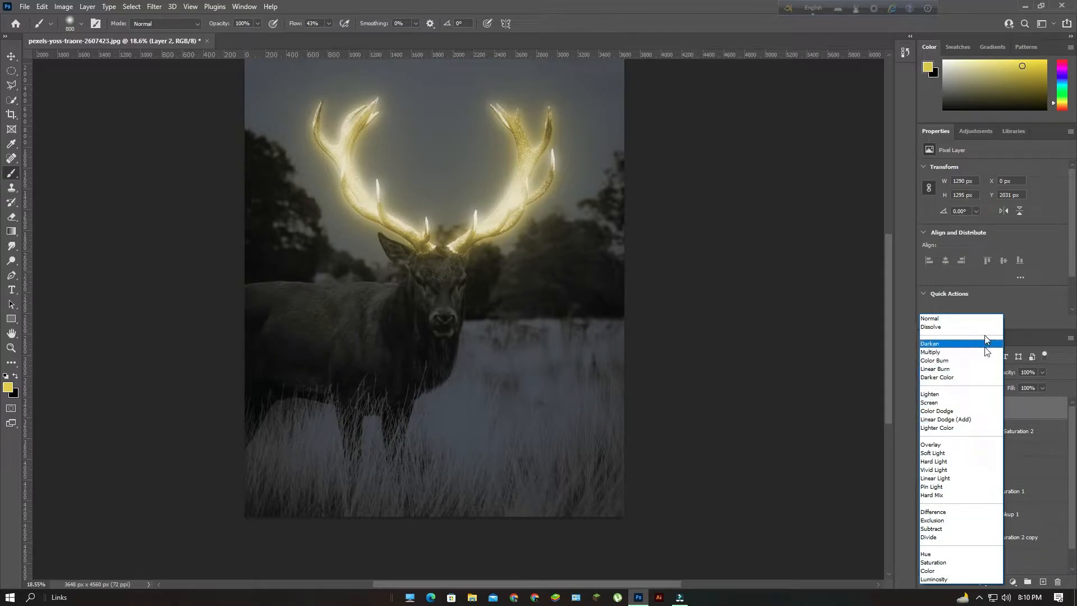
{"action": "left_click", "coordinate": [987, 479]}
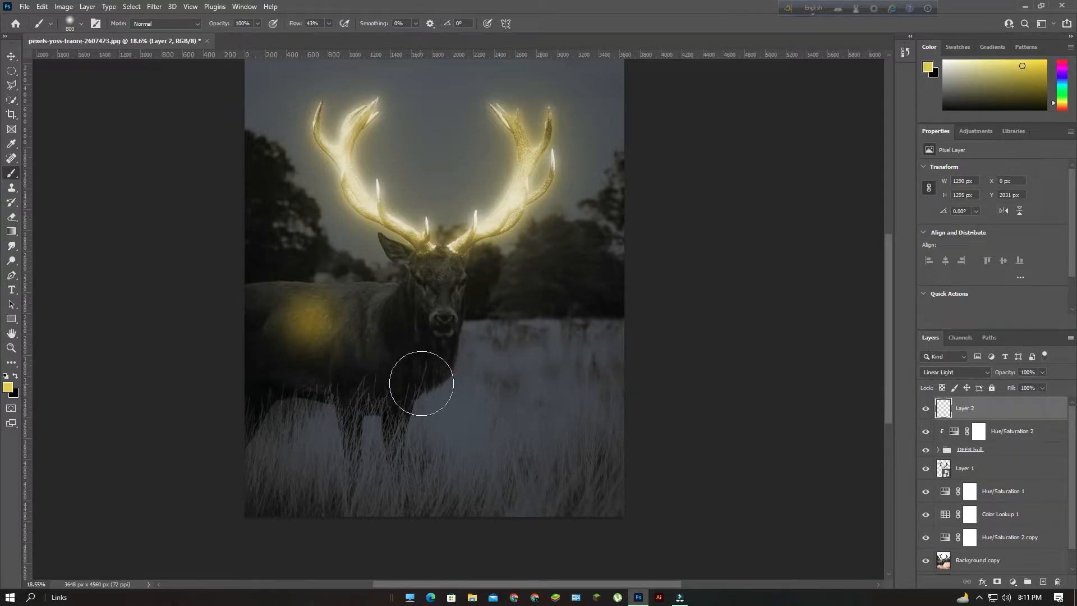
{"action": "scroll", "coordinate": [387, 373], "scroll_direction": "up", "scroll_amount": 3}
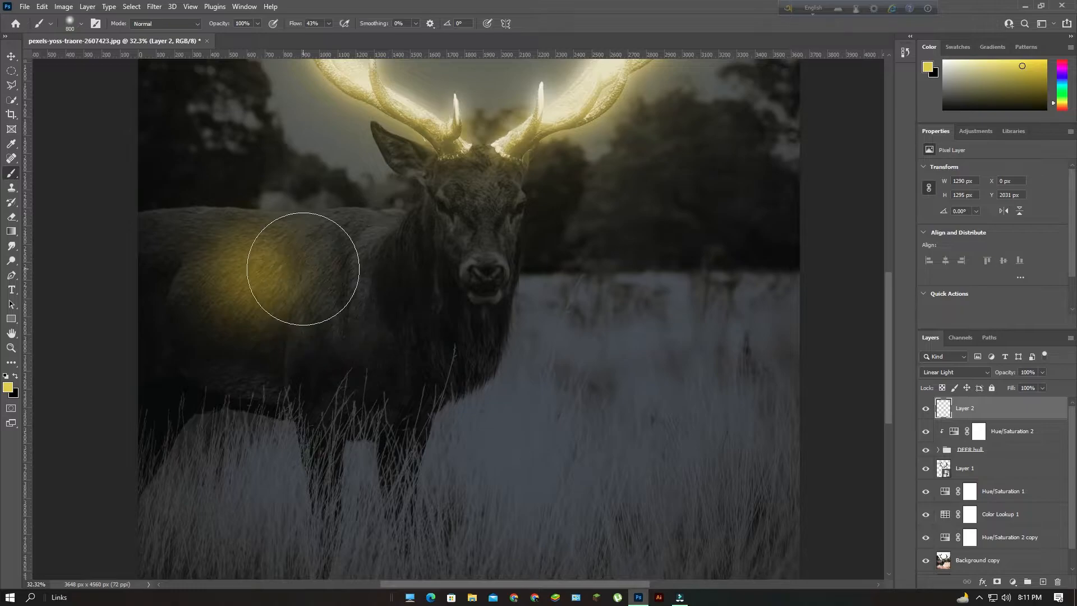
{"action": "mouse_move", "coordinate": [313, 264]}
{"action": "left_mouse_down"}
{"action": "mouse_move", "coordinate": [353, 268]}
{"action": "mouse_move", "coordinate": [286, 281]}
{"action": "mouse_move", "coordinate": [256, 278]}
{"action": "left_mouse_up"}
{"action": "mouse_move", "coordinate": [201, 237]}
{"action": "left_mouse_down"}
{"action": "mouse_move", "coordinate": [281, 233]}
{"action": "mouse_move", "coordinate": [209, 281]}
{"action": "mouse_move", "coordinate": [365, 293]}
{"action": "mouse_move", "coordinate": [389, 233]}
{"action": "mouse_move", "coordinate": [305, 228]}
{"action": "mouse_move", "coordinate": [269, 247]}
{"action": "mouse_move", "coordinate": [278, 235]}
{"action": "mouse_move", "coordinate": [247, 239]}
{"action": "left_mouse_up"}
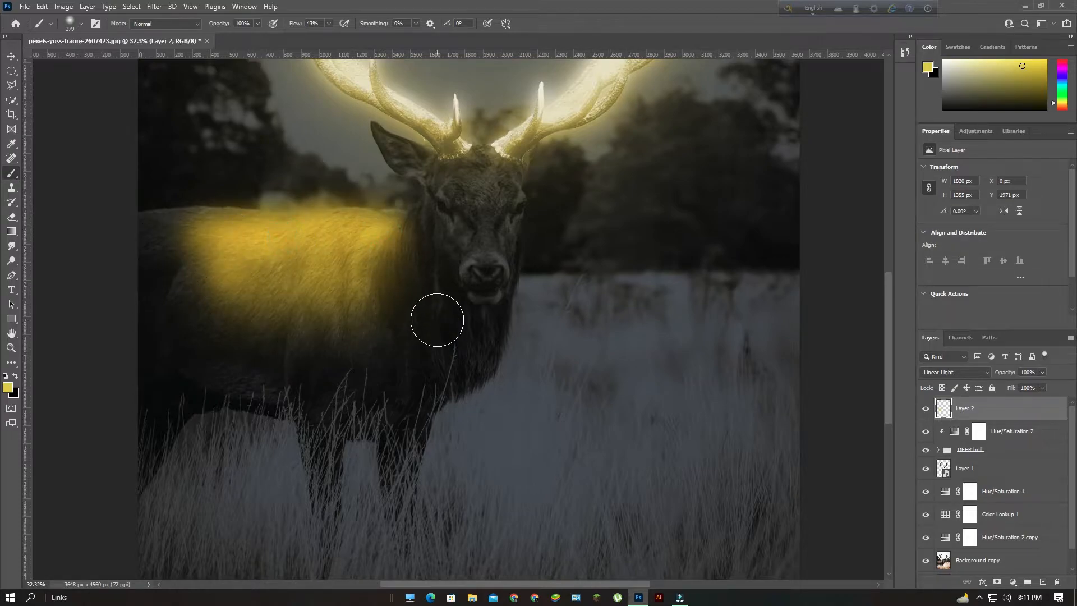
Paint a yellow glow over the deer's forehead between the antler bases with a brush of about 420 px
{"action": "scroll", "coordinate": [478, 279], "scroll_direction": "up", "scroll_amount": 3}
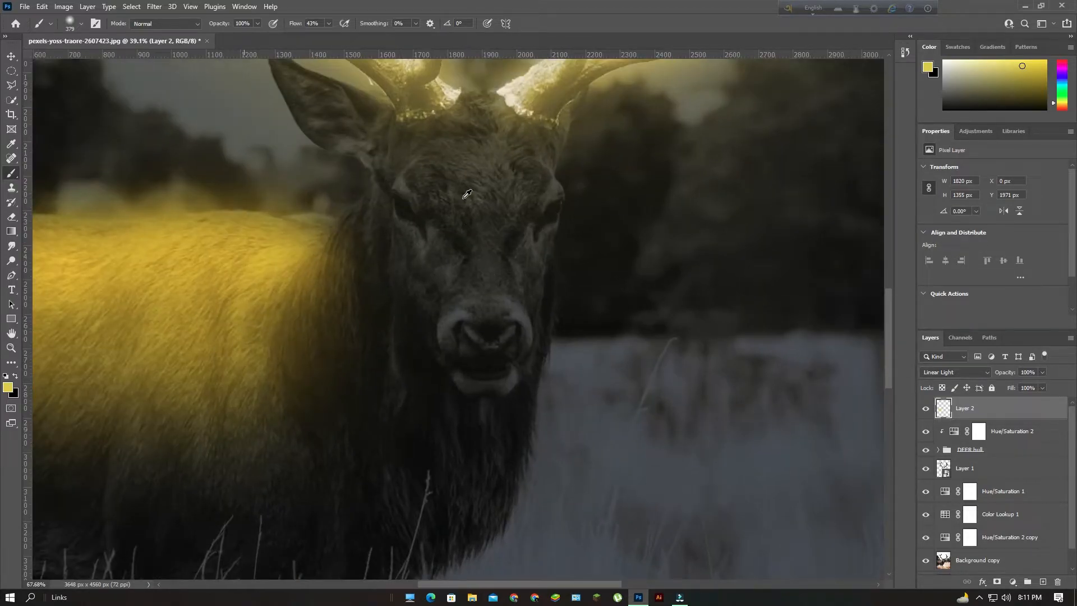
{"action": "mouse_move", "coordinate": [429, 298]}
{"action": "left_mouse_down"}
{"action": "mouse_move", "coordinate": [378, 414]}
{"action": "mouse_move", "coordinate": [403, 344]}
{"action": "left_mouse_up"}
{"action": "mouse_move", "coordinate": [414, 391]}
{"action": "left_mouse_down"}
{"action": "mouse_move", "coordinate": [424, 404]}
{"action": "mouse_move", "coordinate": [401, 400]}
{"action": "left_mouse_up"}
{"action": "left_click", "coordinate": [402, 400]}
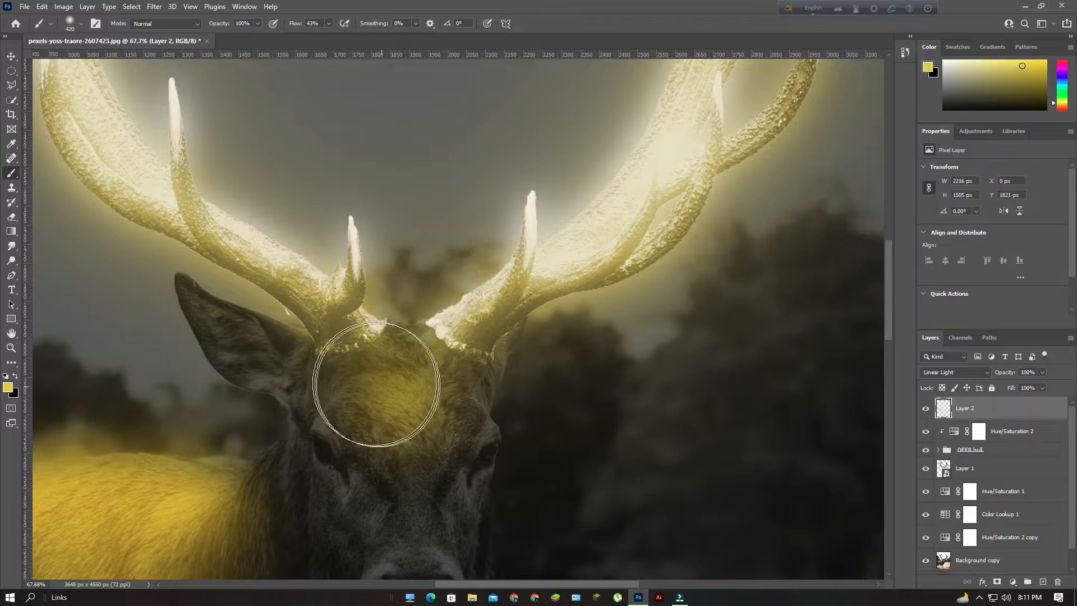
{"action": "left_click", "coordinate": [353, 378]}
{"action": "left_click", "coordinate": [460, 384]}
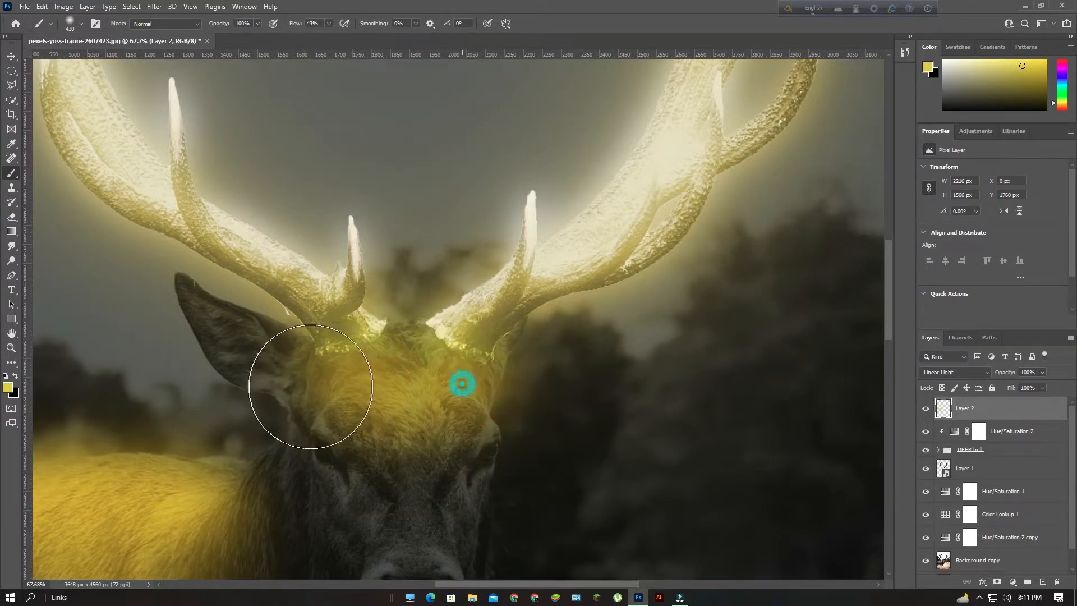
{"action": "left_click", "coordinate": [331, 384]}
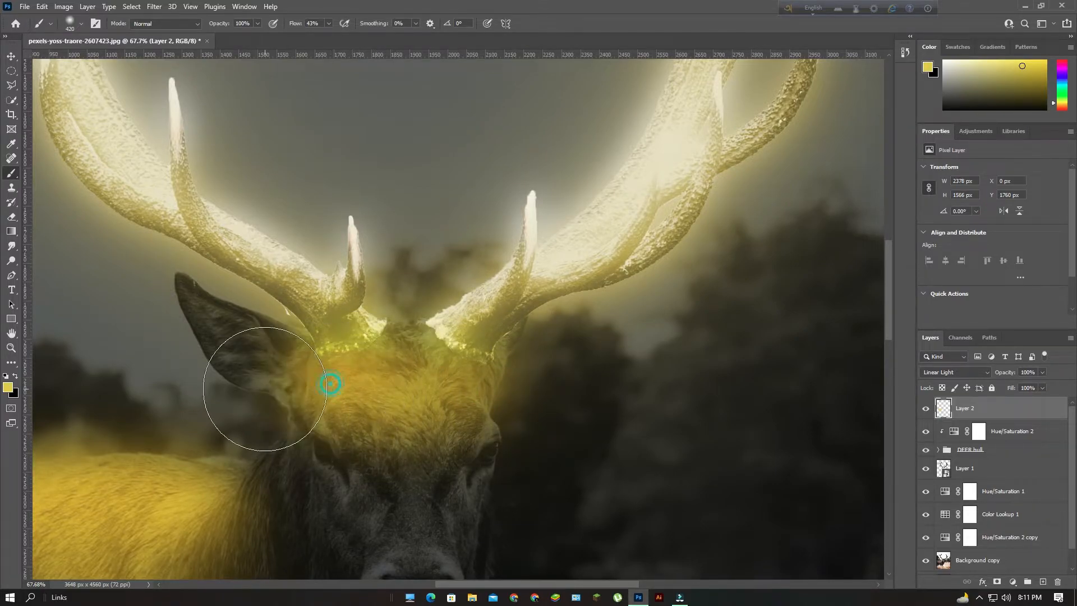
Reduce the brush to about 140 px and add a small yellow dab beside the deer's eye, below the ear
{"action": "scroll", "coordinate": [395, 449], "scroll_direction": "down", "scroll_amount": 1}
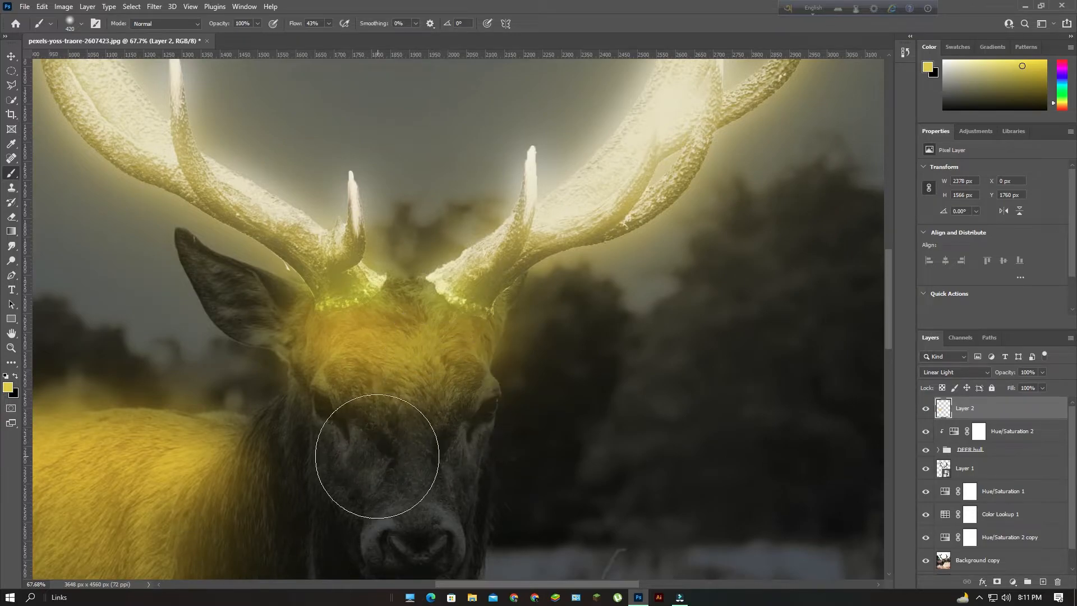
{"action": "right_click", "coordinate": [288, 428], "text": "alt"}
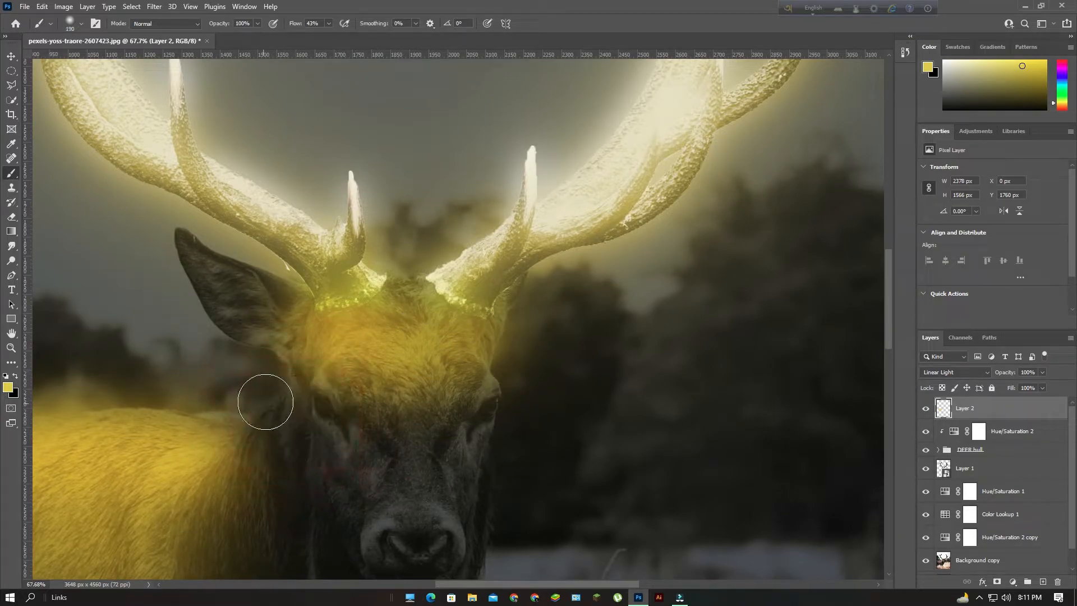
{"action": "right_click", "coordinate": [285, 399], "text": "alt"}
{"action": "left_click_drag", "start_coordinate": [288, 393], "coordinate": [290, 419]}
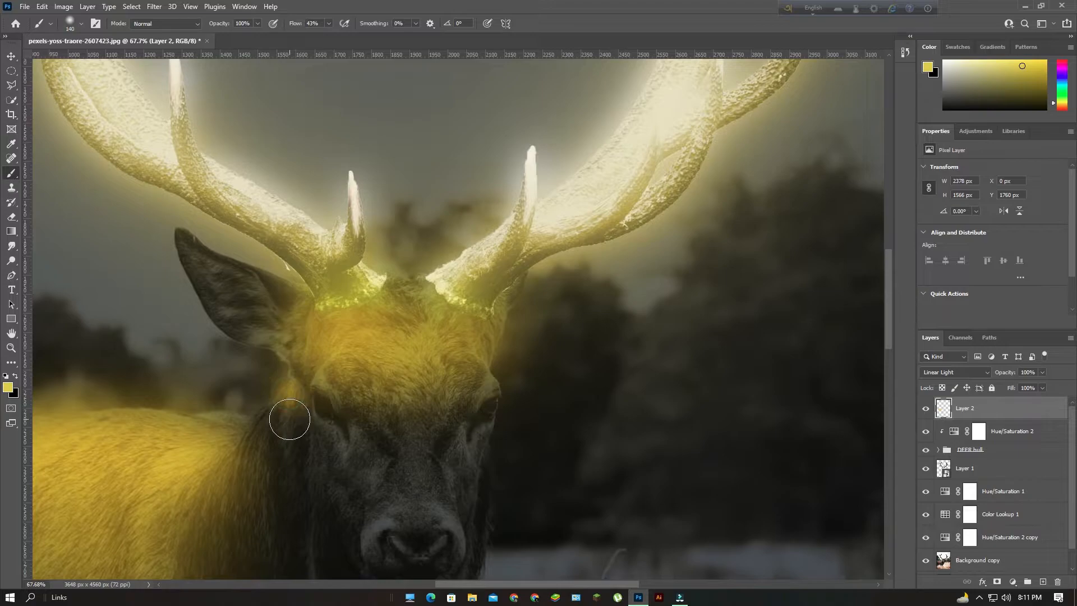
{"action": "key", "text": "ctrl+z"}
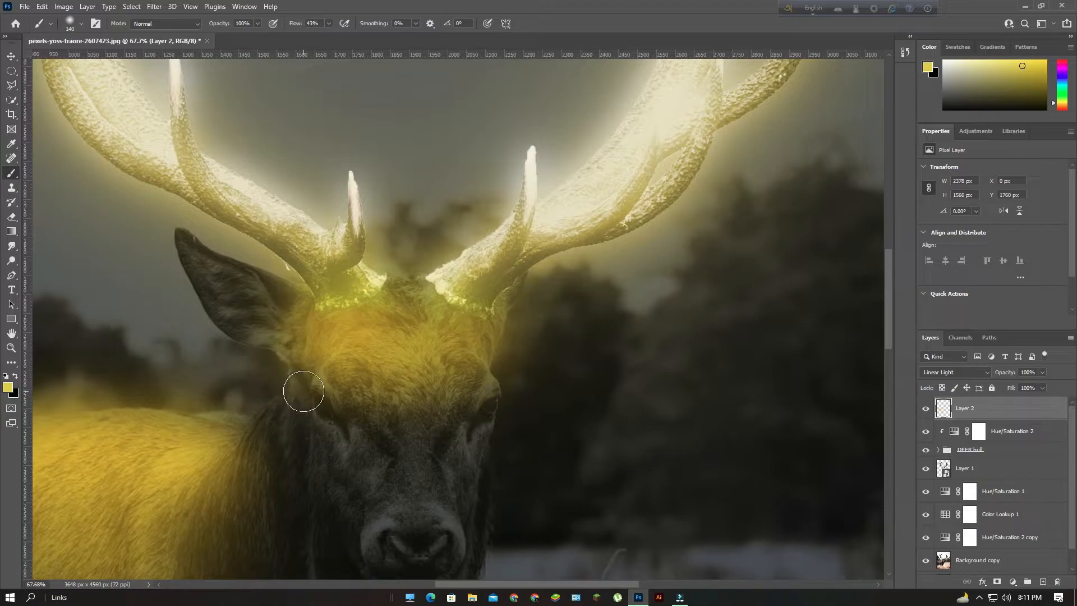
{"action": "left_click", "coordinate": [303, 391]}
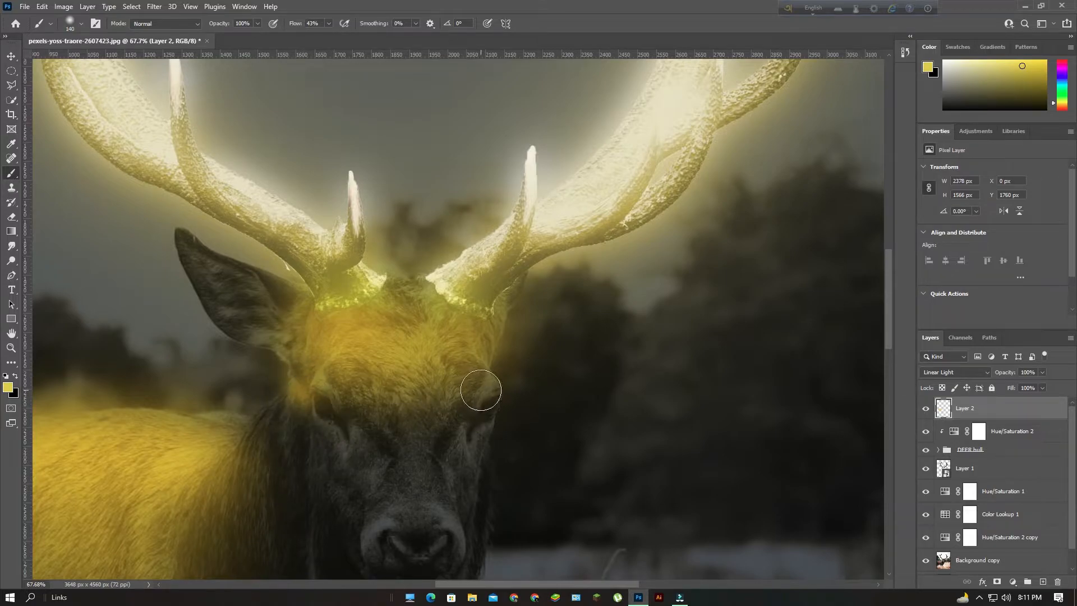
Enlarge the brush to about 987 px and extend the yellow glow lower on the deer's flank
{"action": "scroll", "coordinate": [481, 390], "scroll_direction": "down", "scroll_amount": 10}
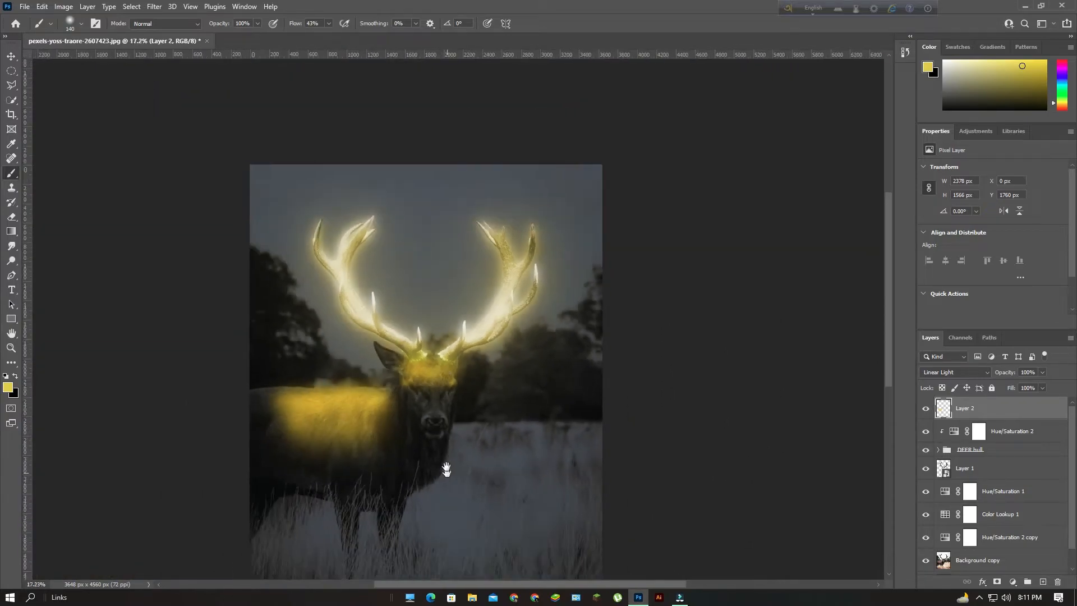
{"action": "left_click_drag", "start_coordinate": [447, 473], "coordinate": [454, 364]}
{"action": "scroll", "coordinate": [342, 352], "scroll_direction": "up", "scroll_amount": 2}
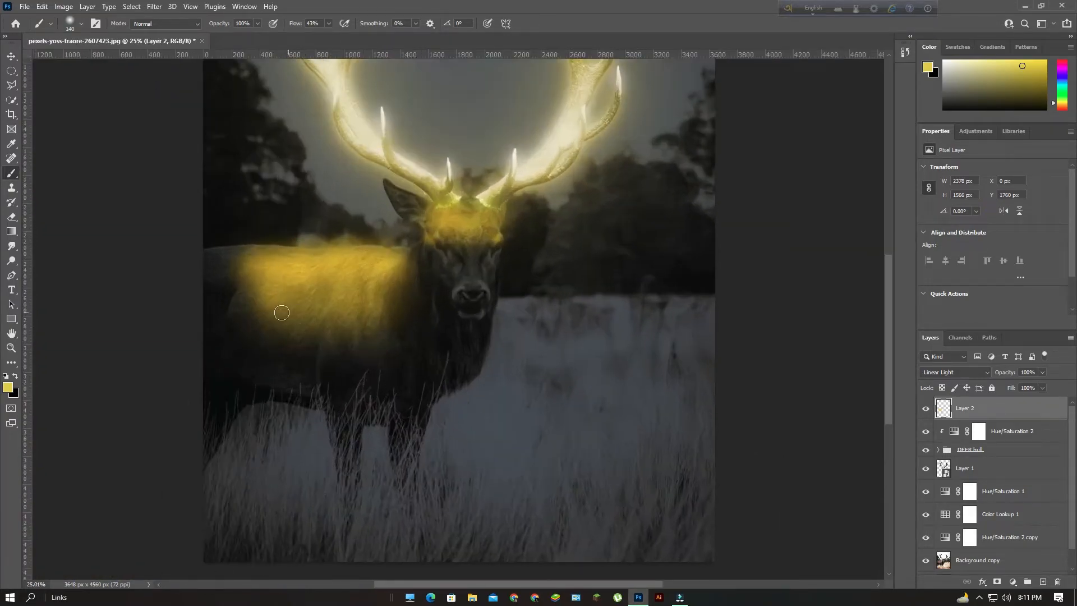
{"action": "mouse_move", "coordinate": [294, 315]}
{"action": "left_mouse_down"}
{"action": "mouse_move", "coordinate": [352, 339]}
{"action": "mouse_move", "coordinate": [277, 300]}
{"action": "mouse_move", "coordinate": [263, 307]}
{"action": "mouse_move", "coordinate": [310, 311]}
{"action": "left_mouse_up"}
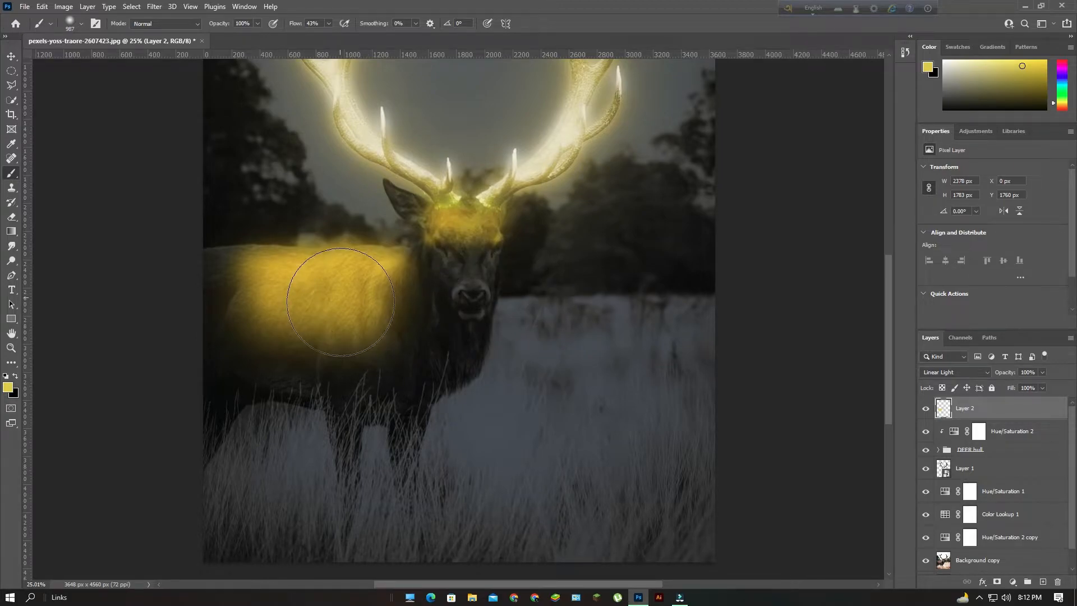
Inspect the yellow glow on the deer's body and head and the unlit grass around its legs
{"action": "scroll", "coordinate": [336, 297], "scroll_direction": "down", "scroll_amount": 1}
{"action": "scroll", "coordinate": [396, 350], "scroll_direction": "up", "scroll_amount": 4}
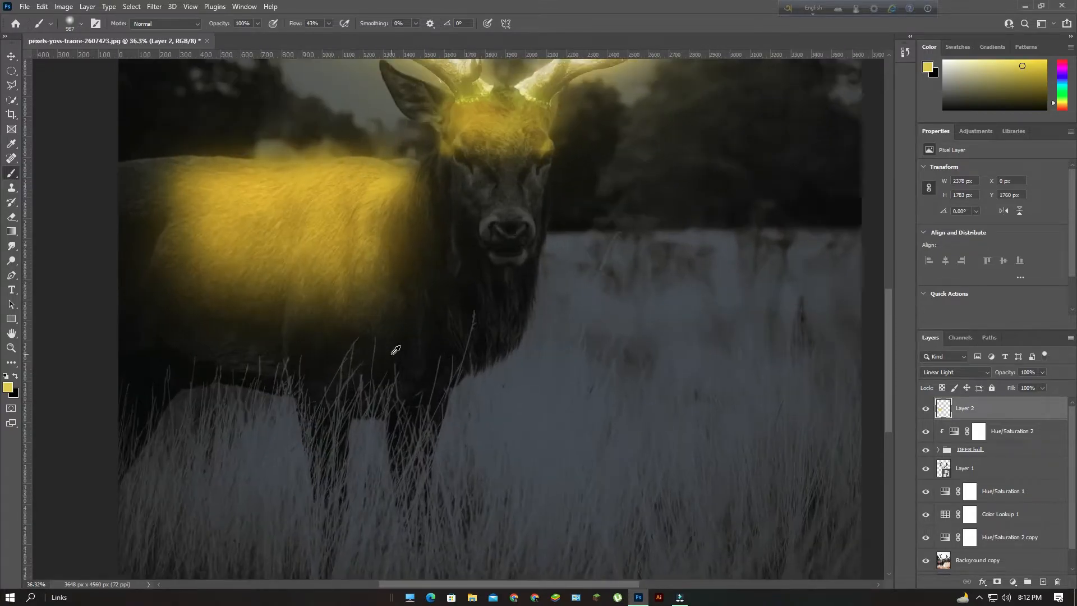
{"action": "scroll", "coordinate": [382, 368], "scroll_direction": "down", "scroll_amount": 2}
{"action": "scroll", "coordinate": [382, 367], "scroll_direction": "down", "scroll_amount": 3}
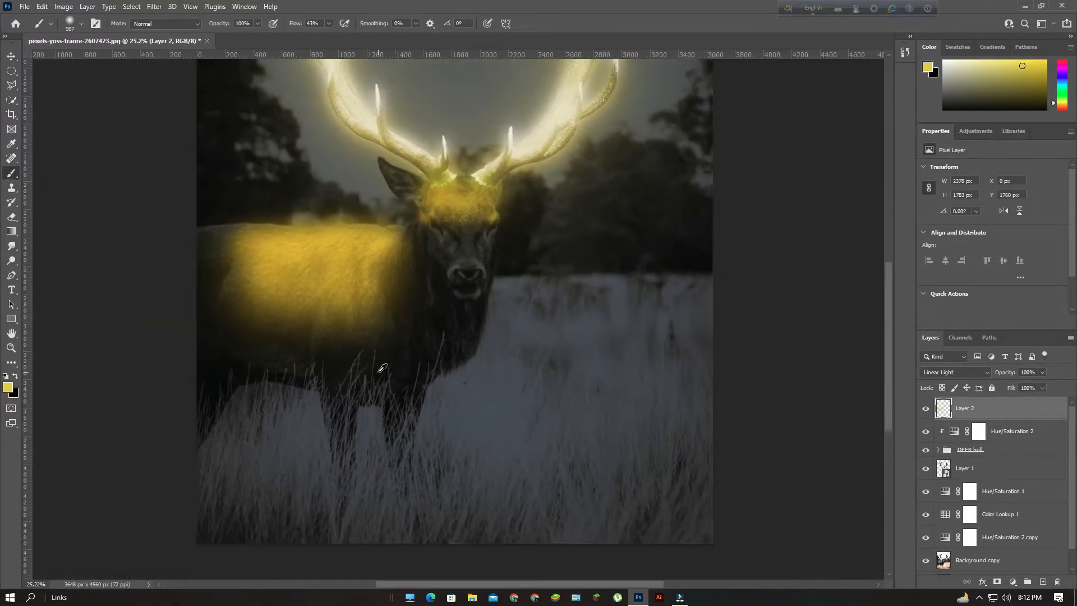
{"action": "scroll", "coordinate": [489, 310], "scroll_direction": "down", "scroll_amount": 1}
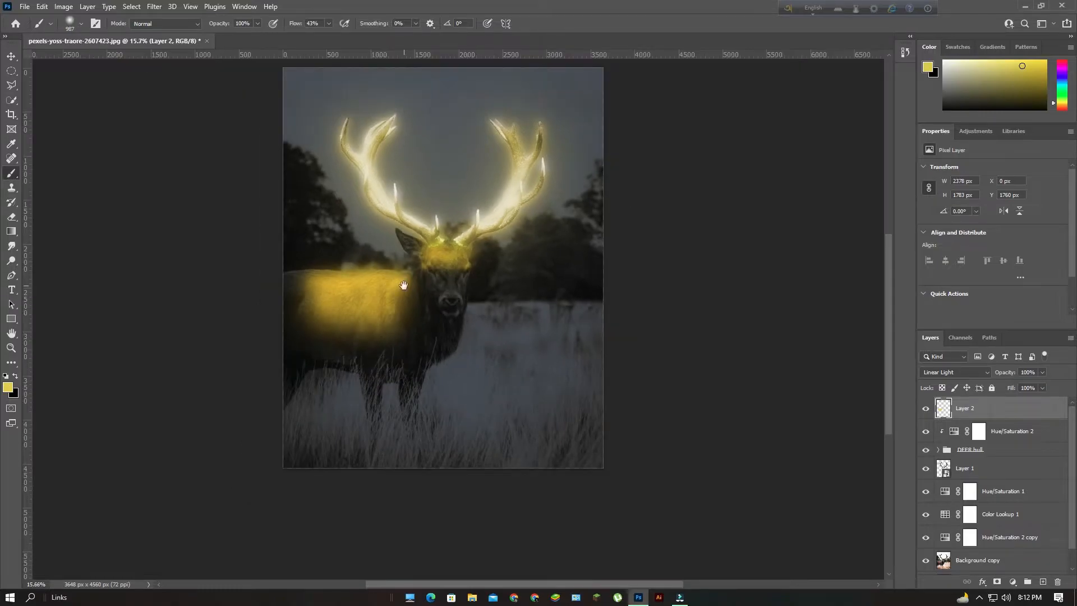
{"action": "left_click_drag", "start_coordinate": [403, 286], "coordinate": [397, 321]}
{"action": "scroll", "coordinate": [404, 343], "scroll_direction": "up", "scroll_amount": 2}
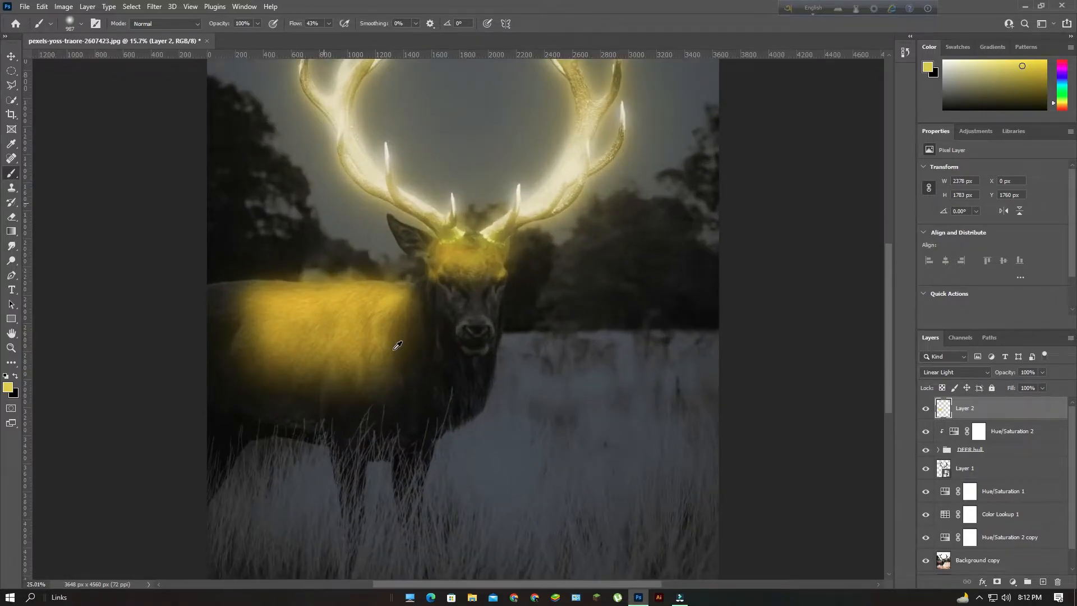
{"action": "scroll", "coordinate": [402, 344], "scroll_direction": "up", "scroll_amount": 3}
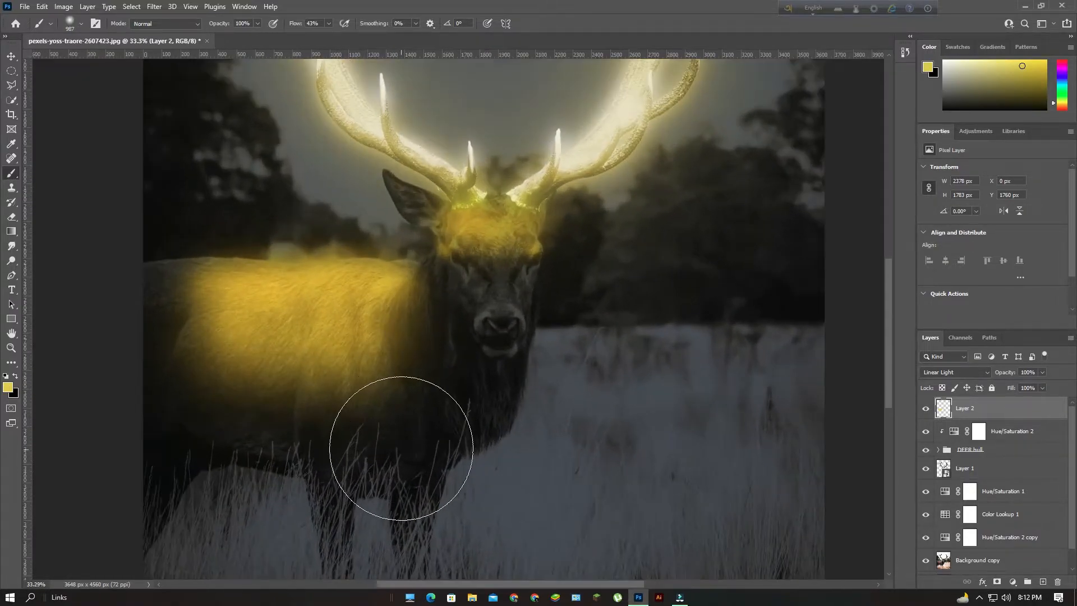
{"action": "left_click_drag", "start_coordinate": [401, 438], "coordinate": [411, 310]}
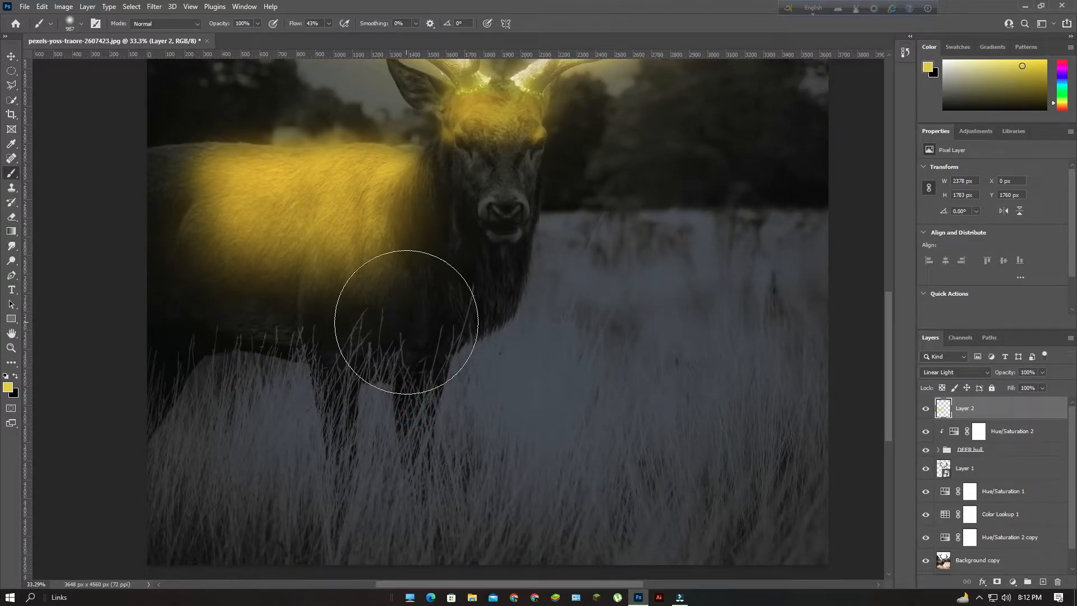
{"action": "scroll", "coordinate": [406, 322], "scroll_direction": "down", "scroll_amount": 3}
{"action": "scroll", "coordinate": [407, 322], "scroll_direction": "up", "scroll_amount": 4}
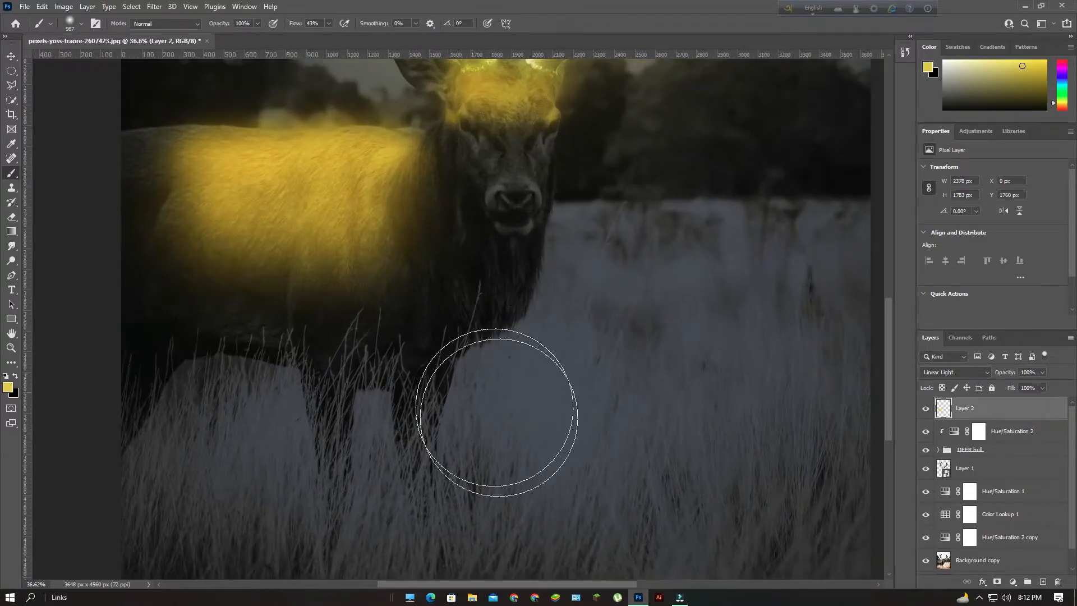
Paint a yellow glow over the grass around and beside the deer's legs, using a brush enlarged to about 1436–1497 px
{"action": "scroll", "coordinate": [477, 370], "scroll_direction": "down", "scroll_amount": 4}
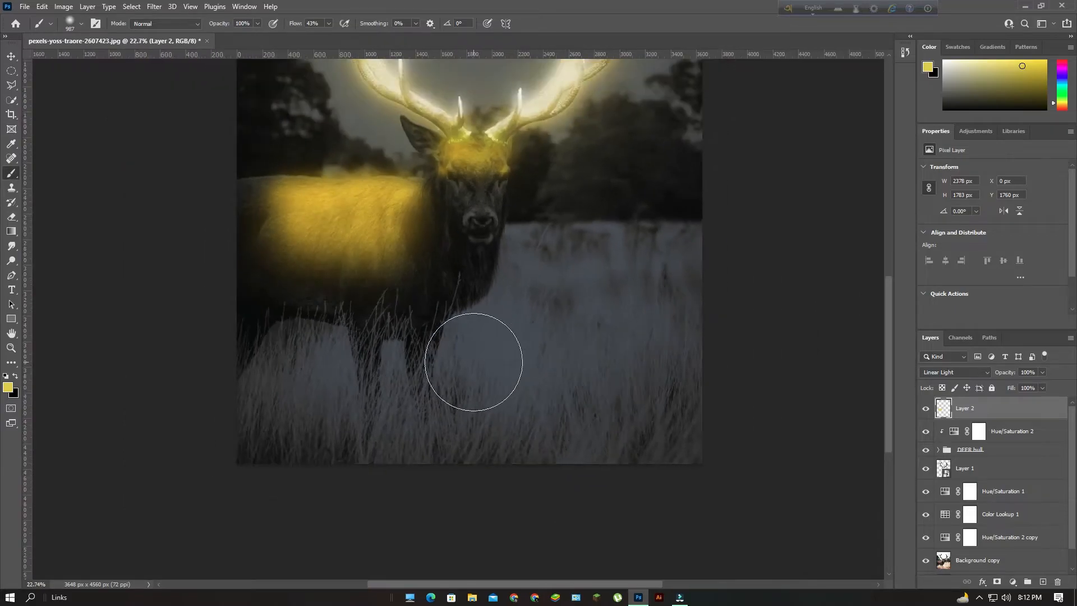
{"action": "left_click_drag", "start_coordinate": [457, 364], "coordinate": [497, 382]}
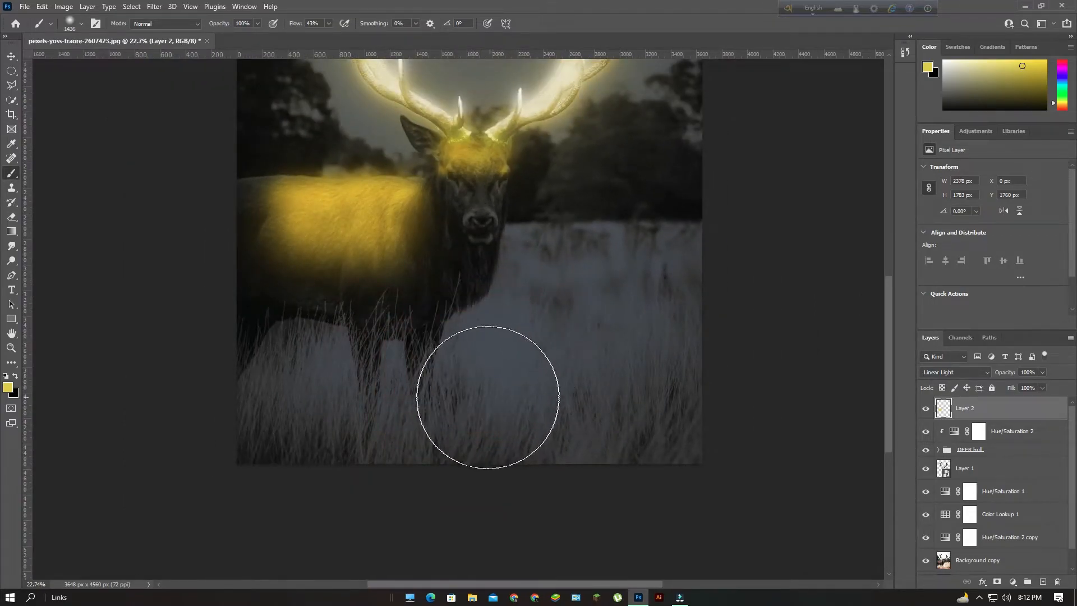
{"action": "left_click", "coordinate": [494, 381]}
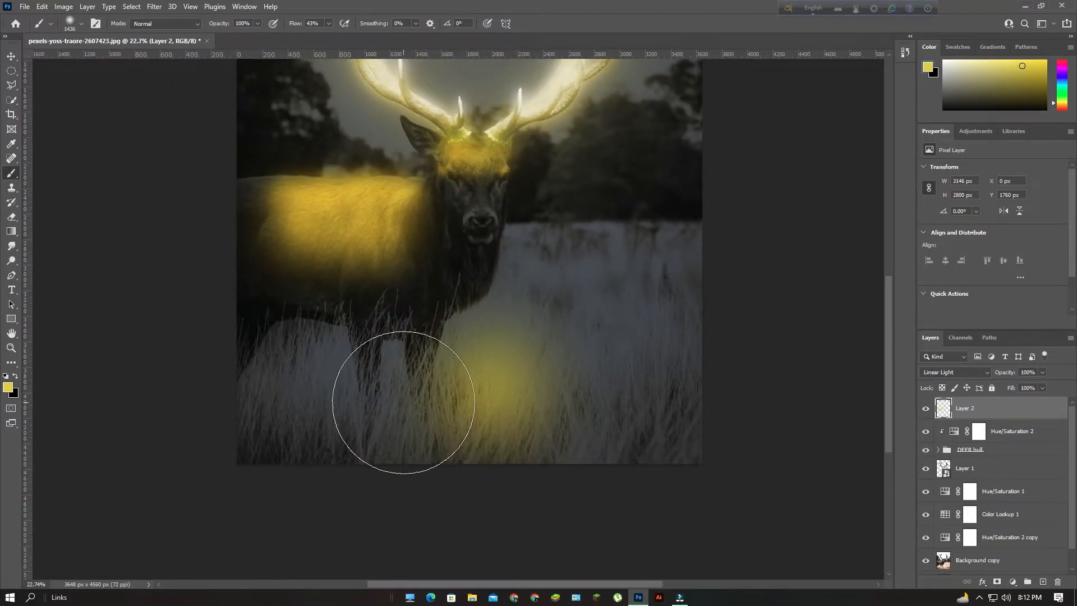
{"action": "left_click", "coordinate": [361, 385]}
{"action": "left_click", "coordinate": [464, 397]}
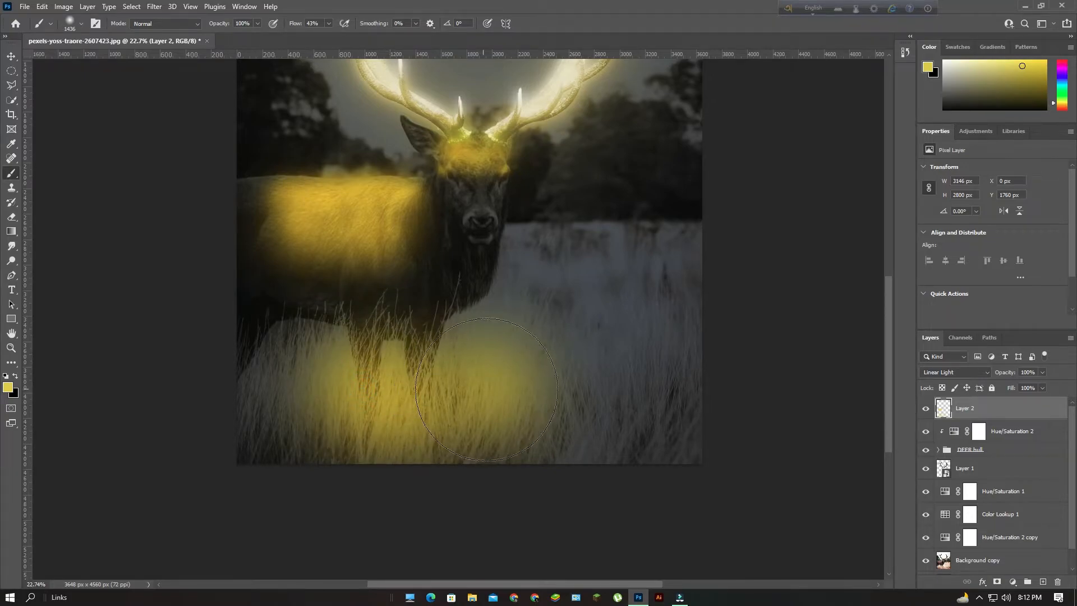
{"action": "left_click", "coordinate": [508, 382]}
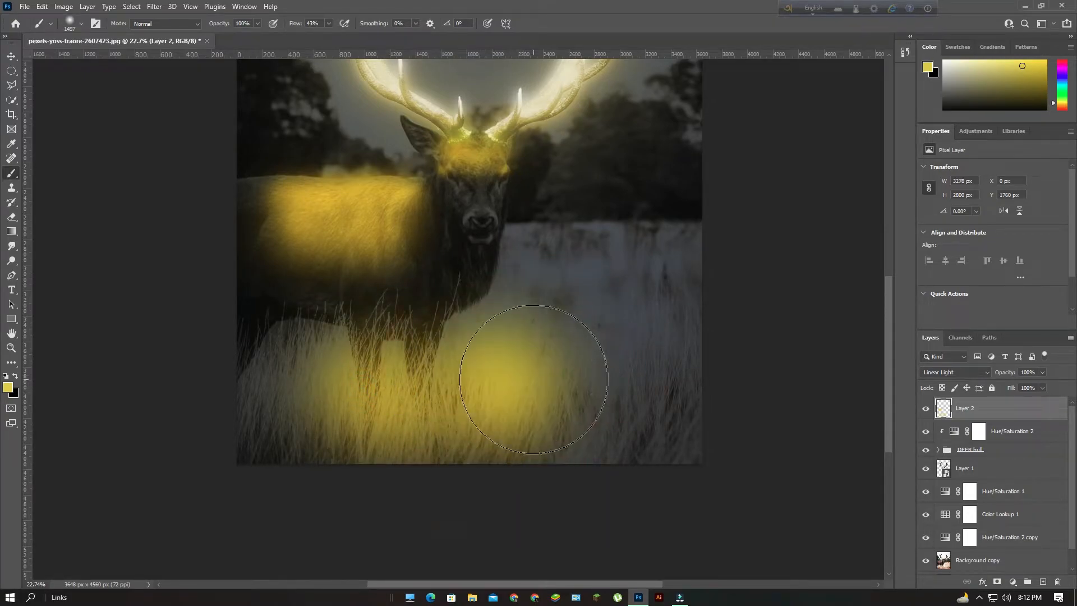
{"action": "left_click", "coordinate": [535, 400]}
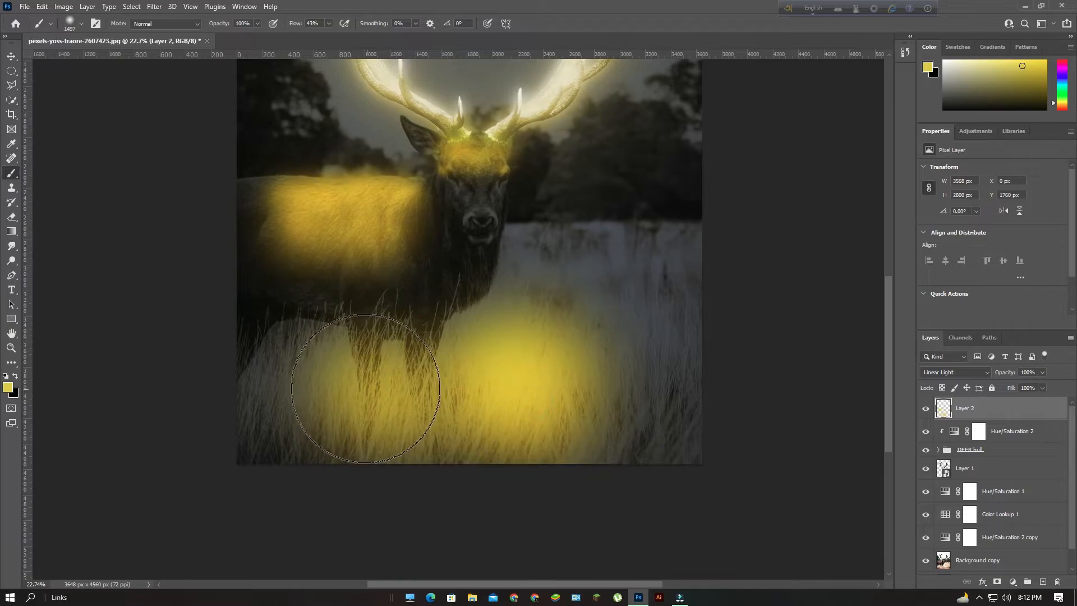
{"action": "left_click", "coordinate": [356, 387]}
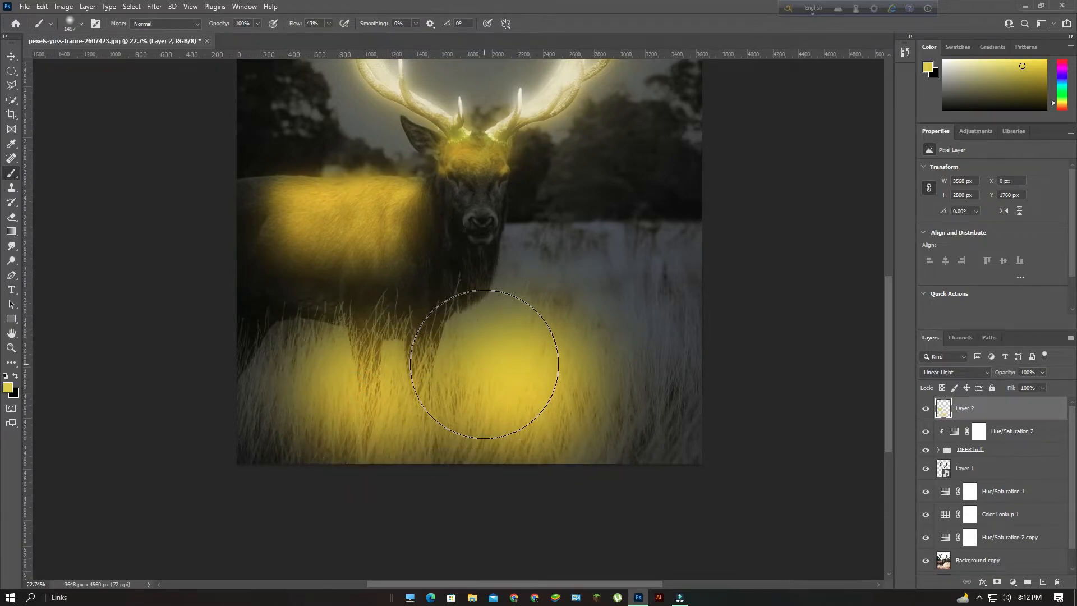
{"action": "scroll", "coordinate": [494, 336], "scroll_direction": "up", "scroll_amount": 2}
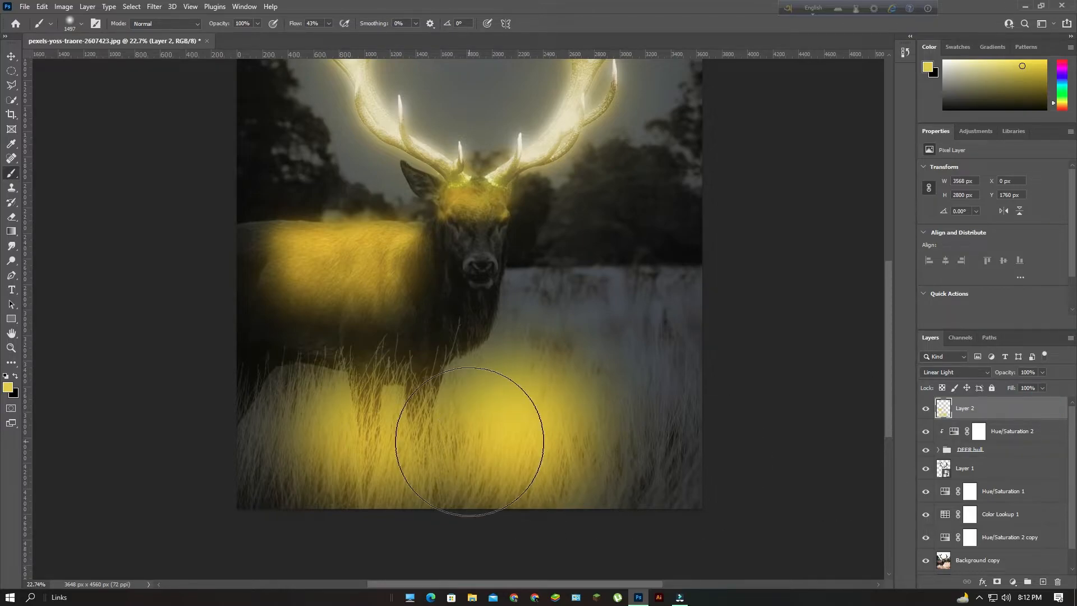
Fill in the yellow glow over the grass around the deer's legs and reduce Layer 2's opacity to 40%
{"action": "left_click", "coordinate": [454, 441]}
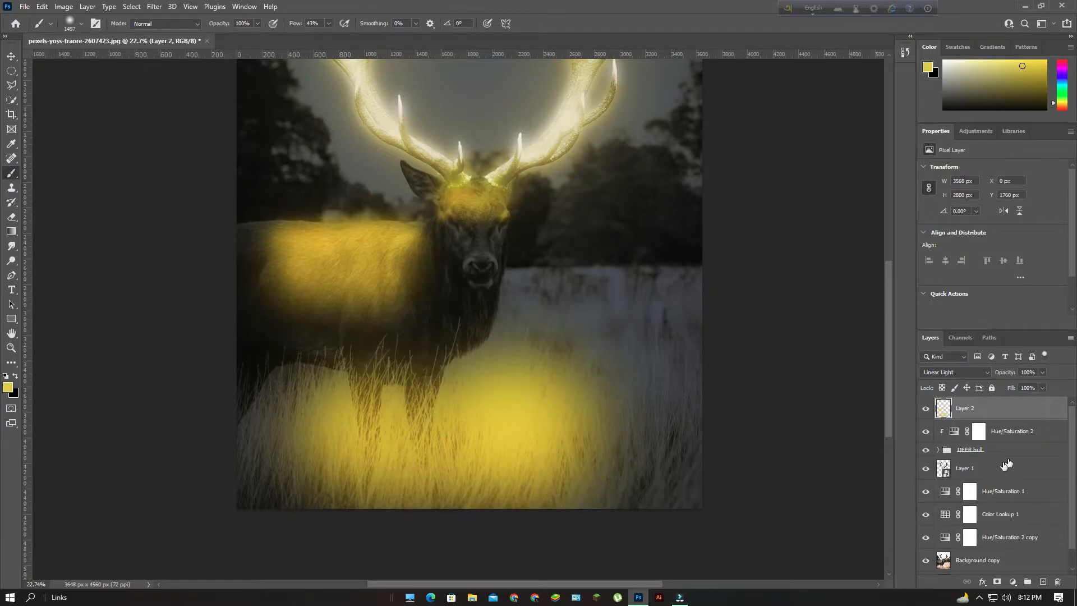
{"action": "left_click", "coordinate": [1044, 373]}
{"action": "left_click_drag", "start_coordinate": [1026, 387], "coordinate": [1012, 388]}
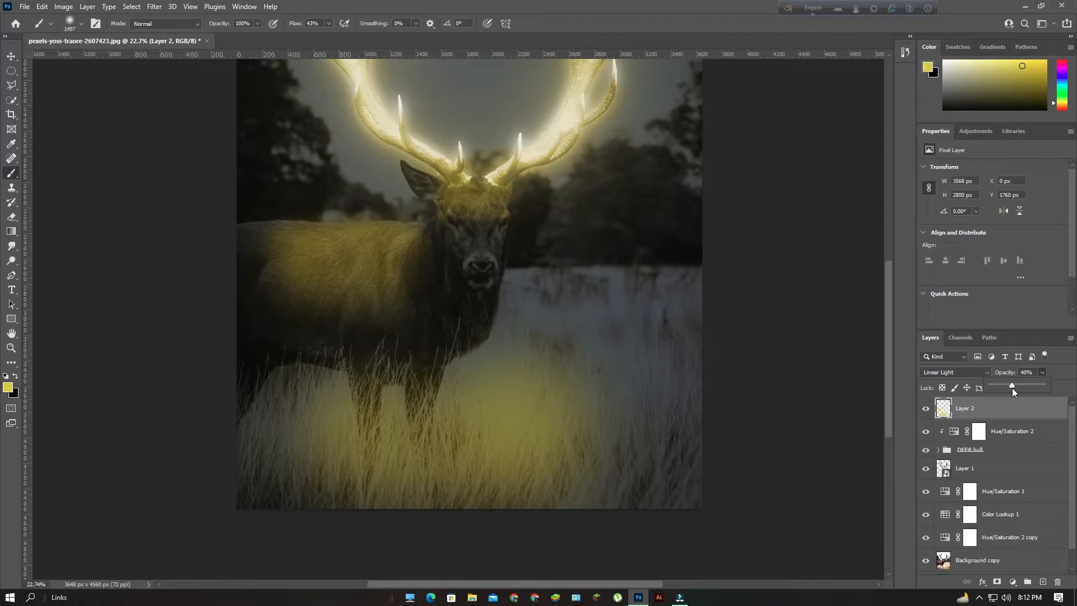
Extend the yellow glow across the foreground grass on both sides of the deer's legs with the 1497 px brush
{"action": "left_click", "coordinate": [552, 449]}
{"action": "mouse_move", "coordinate": [551, 450]}
{"action": "left_mouse_down"}
{"action": "mouse_move", "coordinate": [567, 427]}
{"action": "mouse_move", "coordinate": [342, 429]}
{"action": "left_mouse_up"}
{"action": "scroll", "coordinate": [519, 449], "scroll_direction": "up", "scroll_amount": 2}
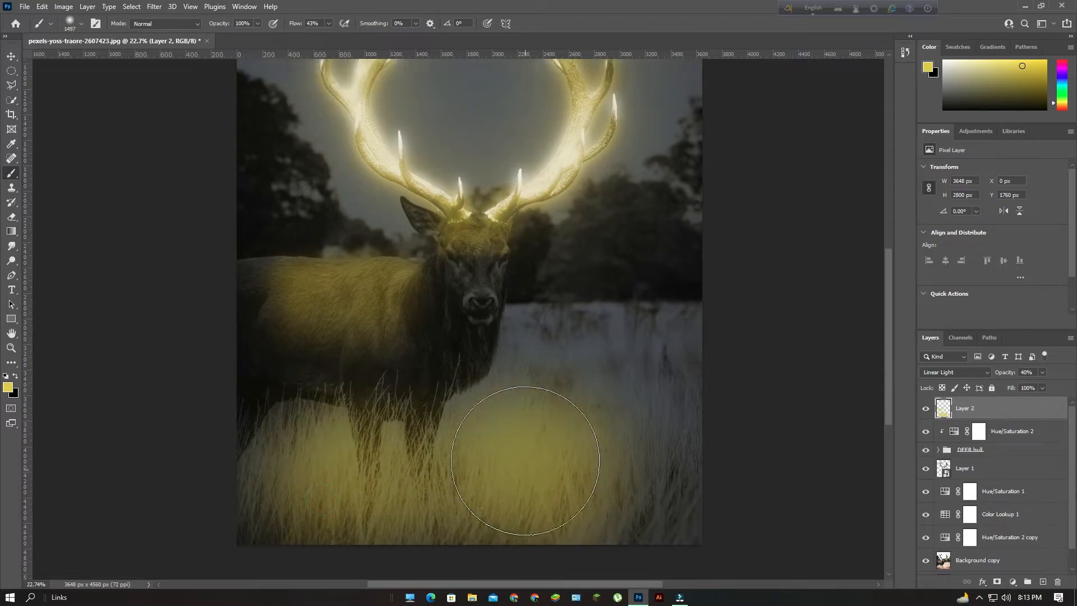
{"action": "left_click_drag", "start_coordinate": [569, 505], "coordinate": [528, 461]}
{"action": "left_click", "coordinate": [484, 478]}
{"action": "scroll", "coordinate": [484, 478], "scroll_direction": "down", "scroll_amount": 2}
Reduce the brush to about 312 px and paint yellow light down the deer's forehead between its eyes
{"action": "scroll", "coordinate": [487, 440], "scroll_direction": "up", "scroll_amount": 5}
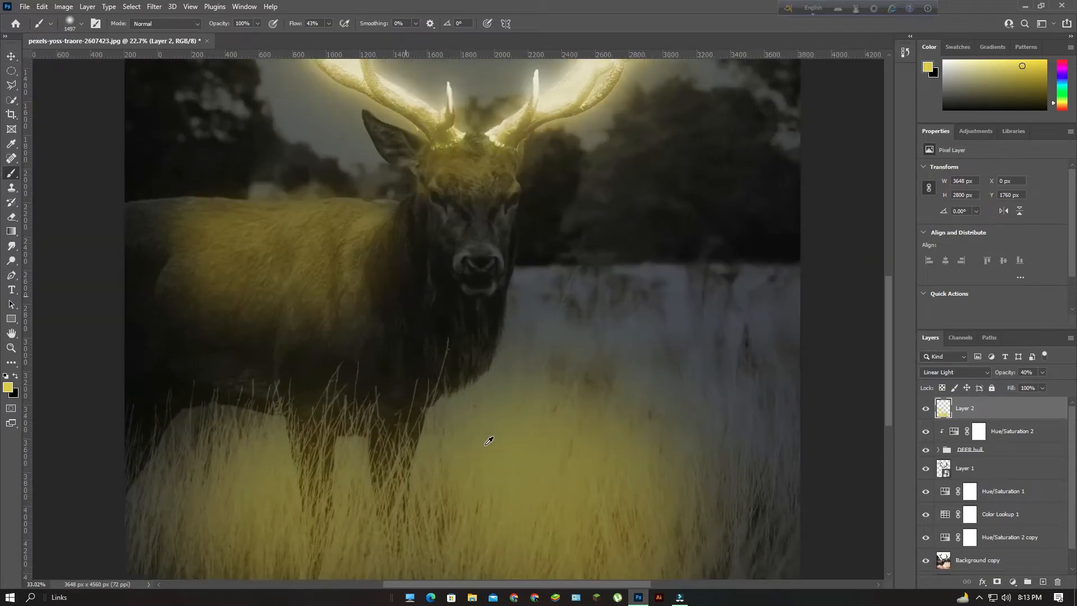
{"action": "left_click_drag", "start_coordinate": [436, 231], "coordinate": [445, 408]}
{"action": "scroll", "coordinate": [459, 403], "scroll_direction": "up", "scroll_amount": 6}
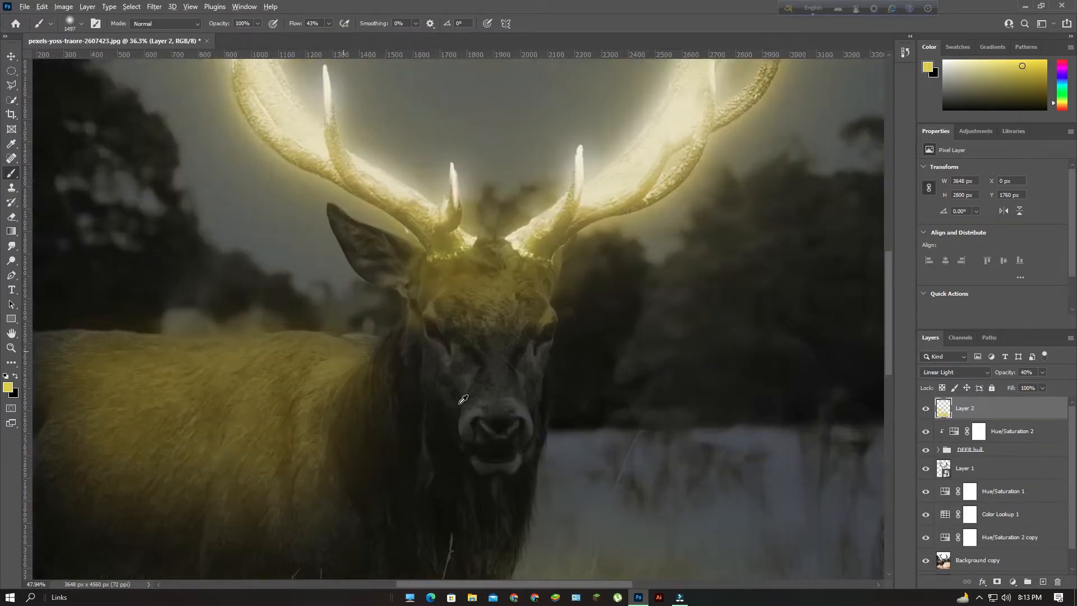
{"action": "left_click_drag", "start_coordinate": [516, 311], "coordinate": [324, 296]}
{"action": "mouse_move", "coordinate": [500, 313]}
{"action": "left_mouse_down"}
{"action": "mouse_move", "coordinate": [452, 299]}
{"action": "mouse_move", "coordinate": [413, 227]}
{"action": "mouse_move", "coordinate": [441, 228]}
{"action": "mouse_move", "coordinate": [472, 292]}
{"action": "left_mouse_up"}
{"action": "left_click", "coordinate": [498, 308]}
{"action": "left_click", "coordinate": [510, 315]}
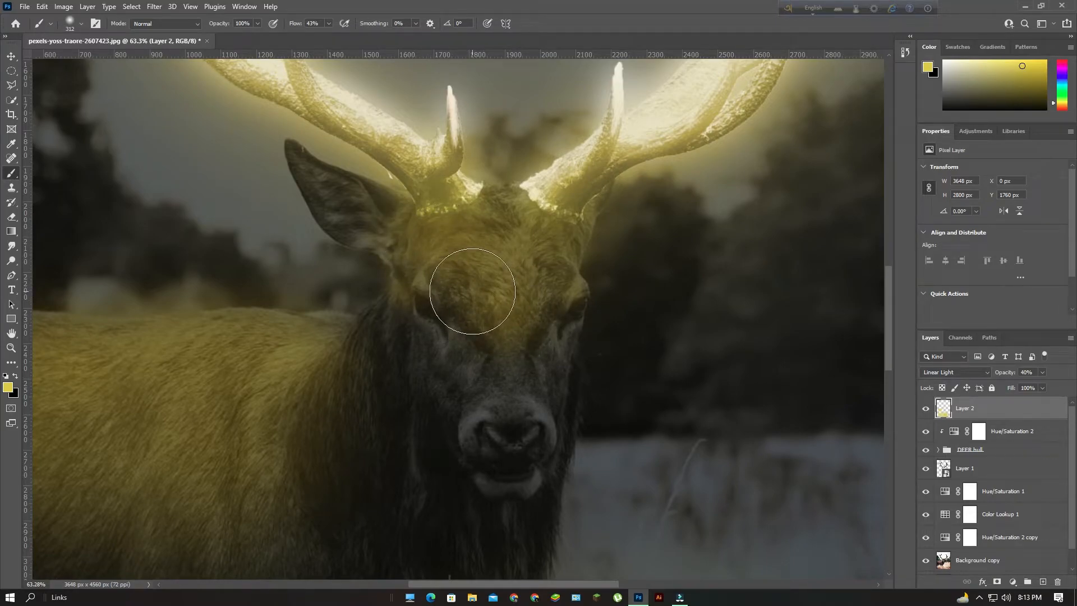
{"action": "left_click_drag", "start_coordinate": [472, 292], "coordinate": [483, 321]}
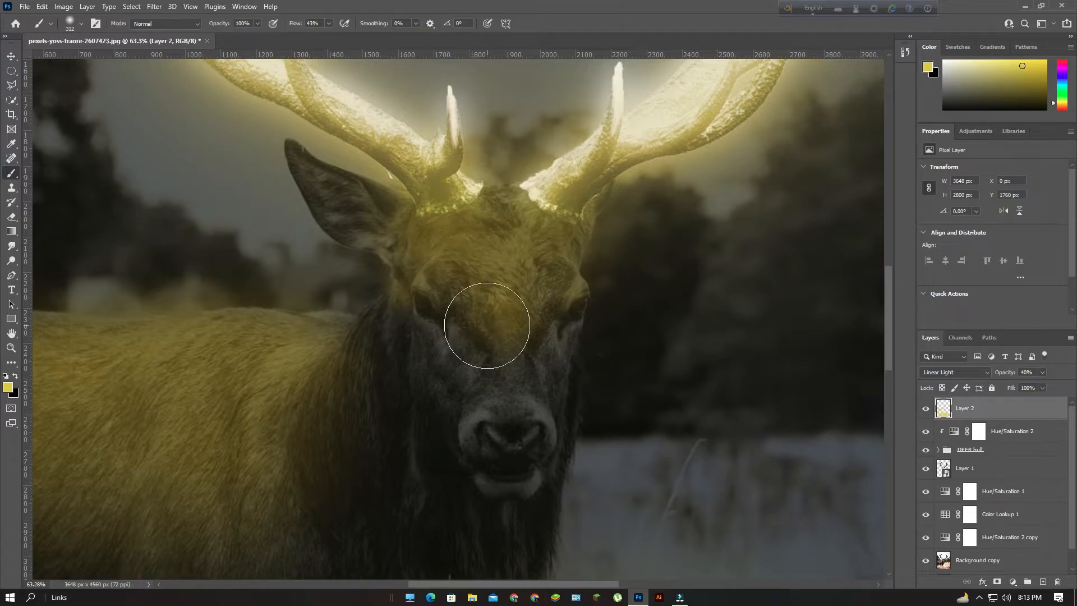
Try to erase the yellow glow around the deer's eye with a hard round 180 px eraser
{"action": "scroll", "coordinate": [532, 380], "scroll_direction": "up", "scroll_amount": 3}
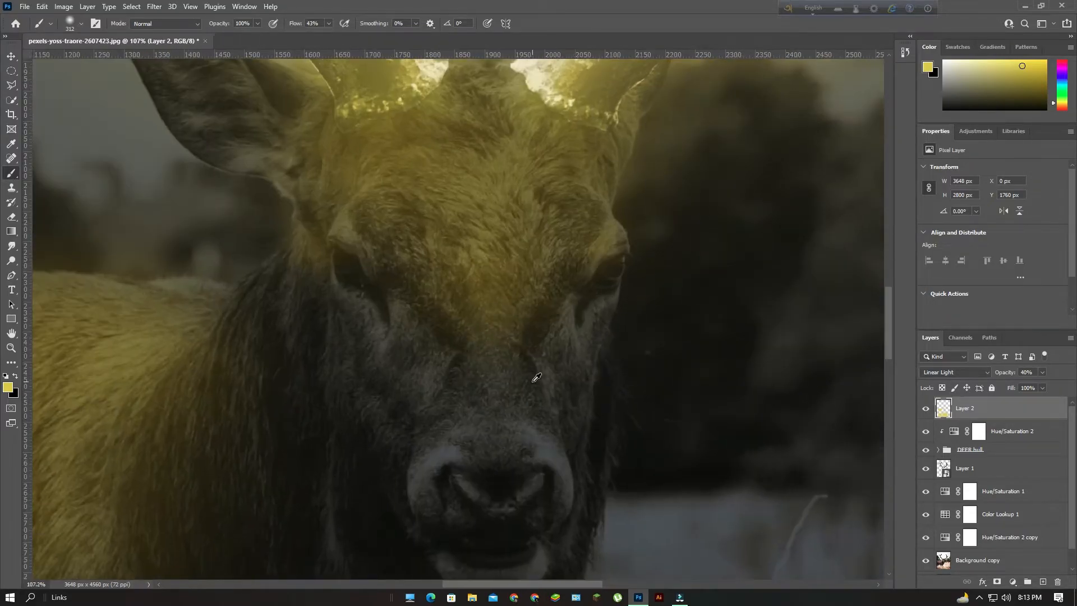
{"action": "left_click", "coordinate": [12, 218]}
{"action": "mouse_move", "coordinate": [488, 356]}
{"action": "left_mouse_down"}
{"action": "mouse_move", "coordinate": [496, 359]}
{"action": "mouse_move", "coordinate": [445, 361]}
{"action": "left_mouse_up"}
{"action": "mouse_move", "coordinate": [351, 280]}
{"action": "left_mouse_down"}
{"action": "mouse_move", "coordinate": [409, 317]}
{"action": "mouse_move", "coordinate": [390, 337]}
{"action": "mouse_move", "coordinate": [339, 288]}
{"action": "left_mouse_up"}
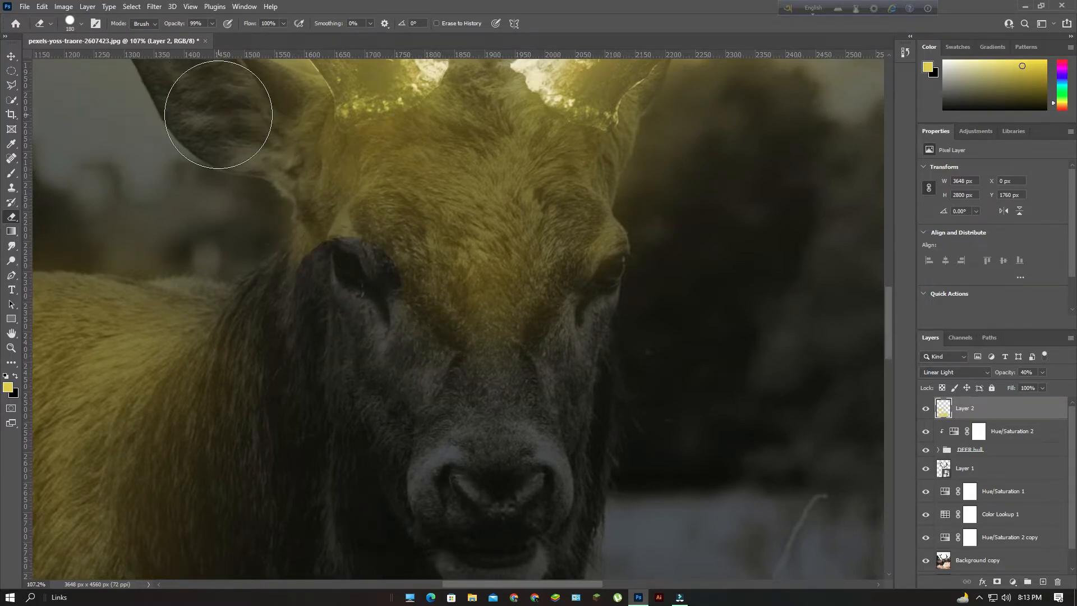
{"action": "key", "text": "ctrl+z"}
Switch the eraser to a soft round 180 px tip and soften the yellow glow around the deer's eye and lower face
{"action": "left_click", "coordinate": [71, 23]}
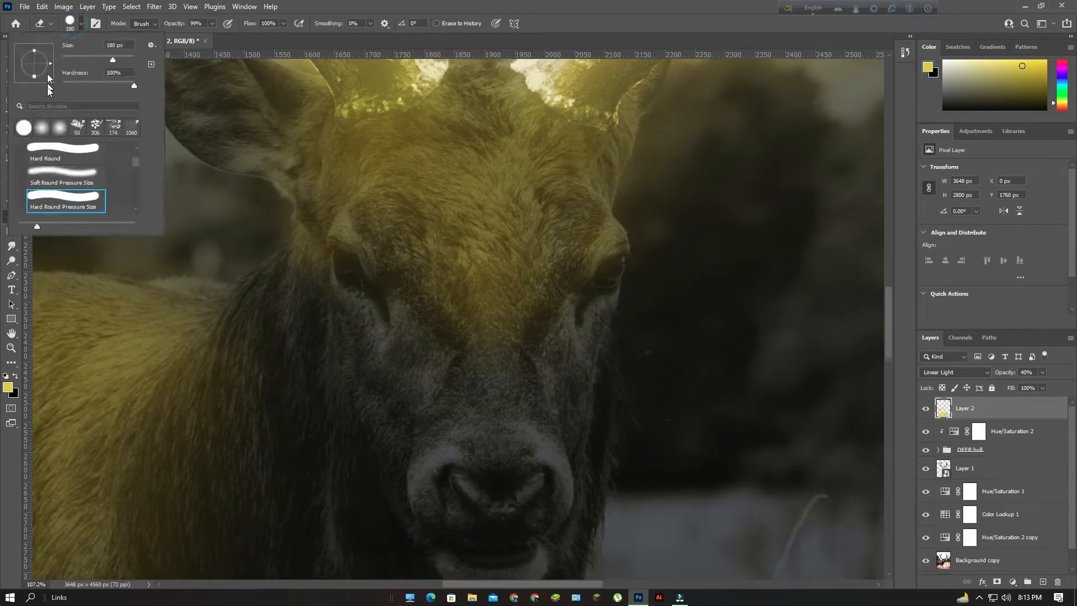
{"action": "left_click", "coordinate": [44, 132]}
{"action": "left_click", "coordinate": [69, 23]}
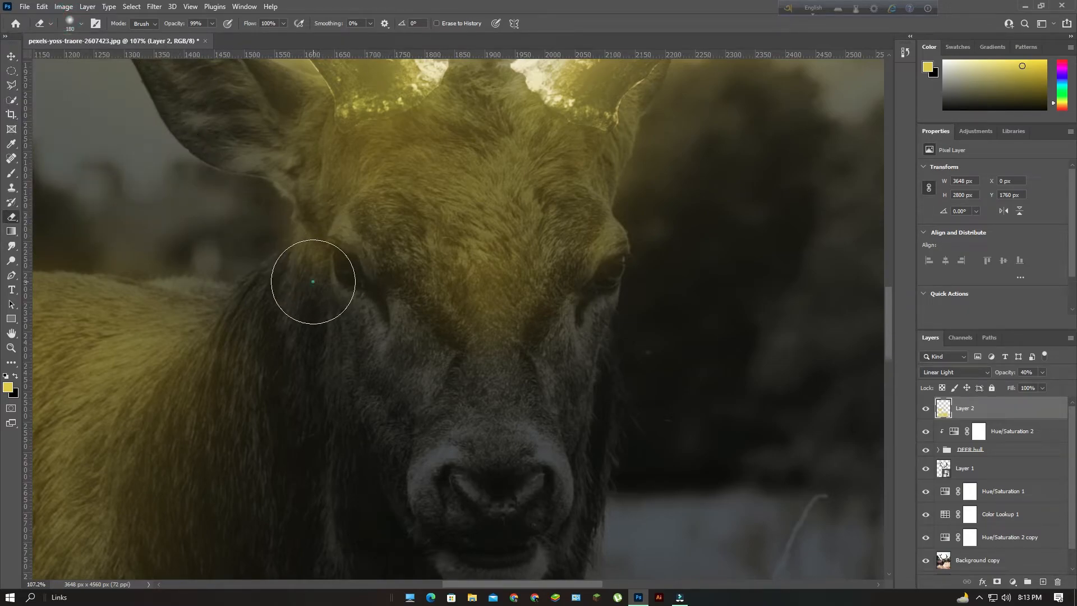
{"action": "mouse_move", "coordinate": [302, 289]}
{"action": "left_mouse_down"}
{"action": "mouse_move", "coordinate": [293, 270]}
{"action": "mouse_move", "coordinate": [366, 330]}
{"action": "mouse_move", "coordinate": [482, 380]}
{"action": "mouse_move", "coordinate": [536, 371]}
{"action": "left_mouse_up"}
{"action": "scroll", "coordinate": [431, 290], "scroll_direction": "down", "scroll_amount": 5}
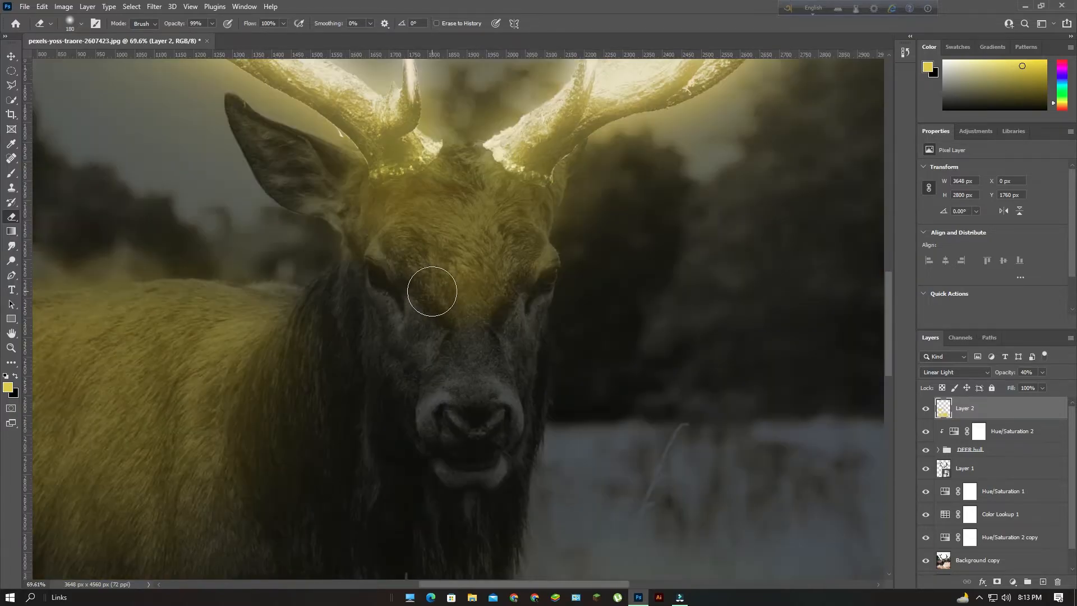
Extend the yellow glow along the deer's upper back toward its rump with the 312 px brush
{"action": "scroll", "coordinate": [426, 286], "scroll_direction": "down", "scroll_amount": 1}
{"action": "scroll", "coordinate": [193, 324], "scroll_direction": "up", "scroll_amount": 3}
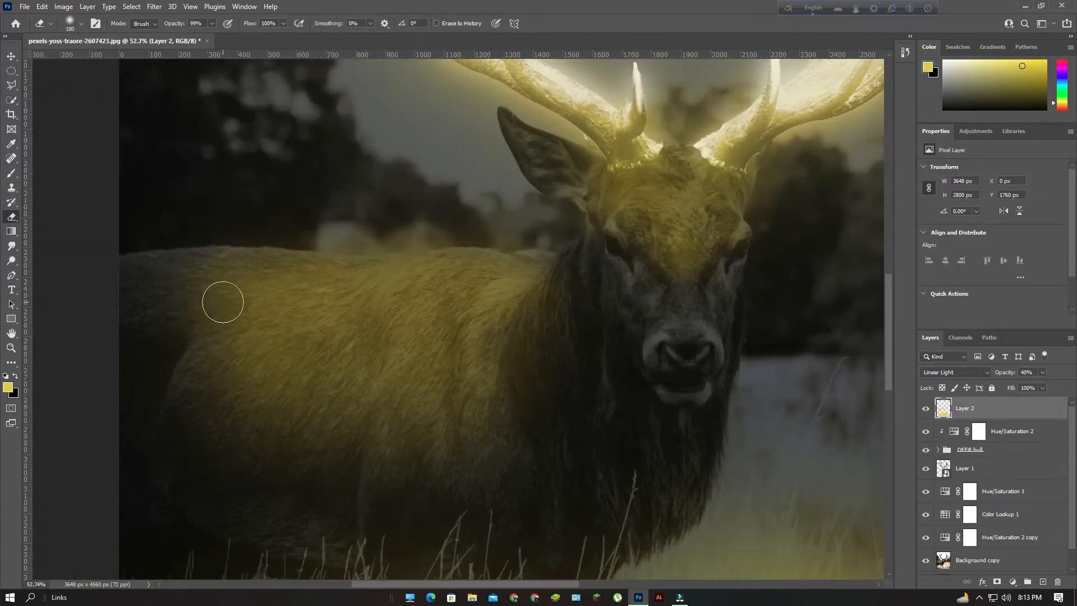
{"action": "left_click_drag", "start_coordinate": [258, 296], "coordinate": [286, 296]}
{"action": "left_click", "coordinate": [15, 174]}
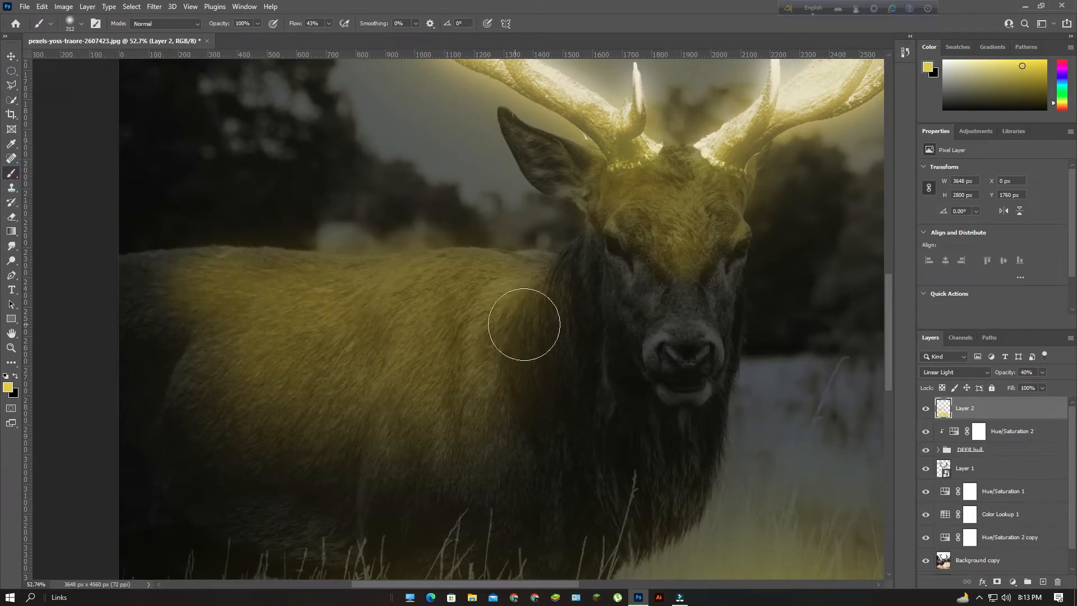
Erase the yellow spill from the background above the deer's back with a soft eraser of about 400 px
{"action": "scroll", "coordinate": [364, 332], "scroll_direction": "up", "scroll_amount": 6}
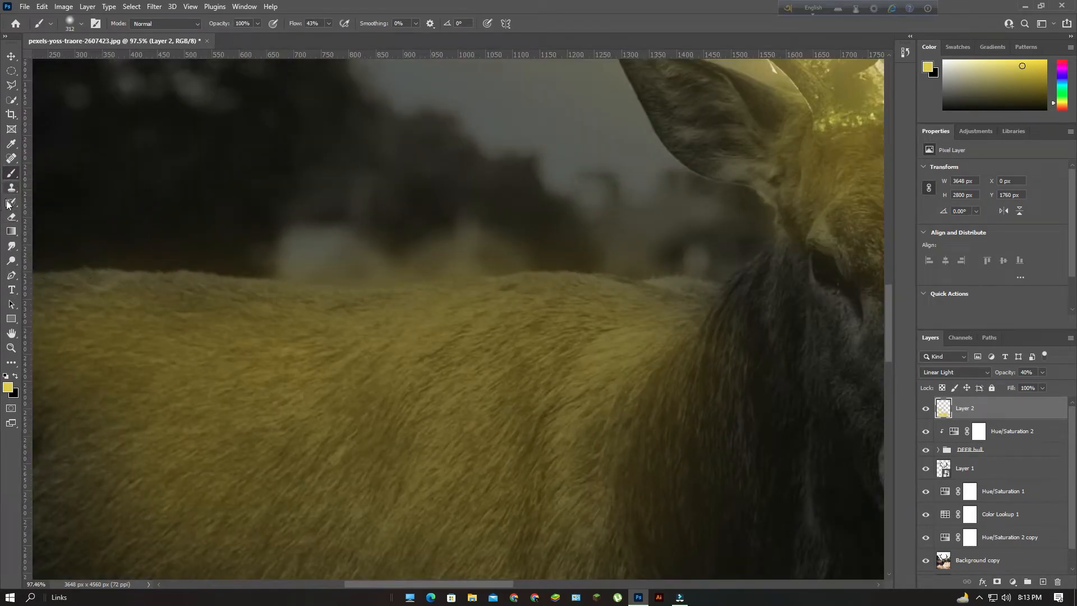
{"action": "left_click", "coordinate": [11, 216]}
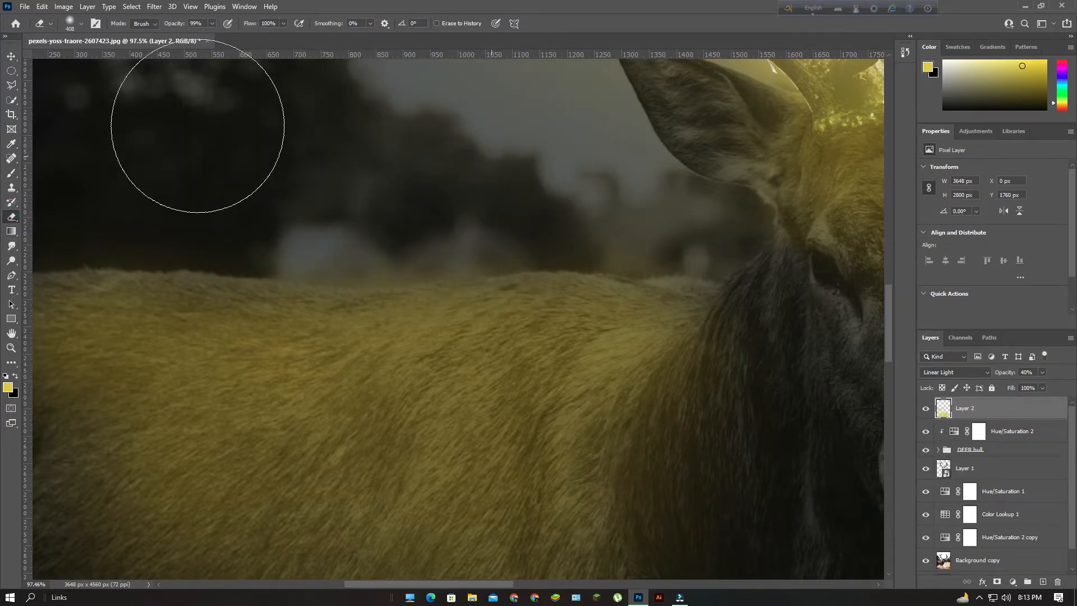
{"action": "scroll", "coordinate": [440, 183], "scroll_direction": "down", "scroll_amount": 12}
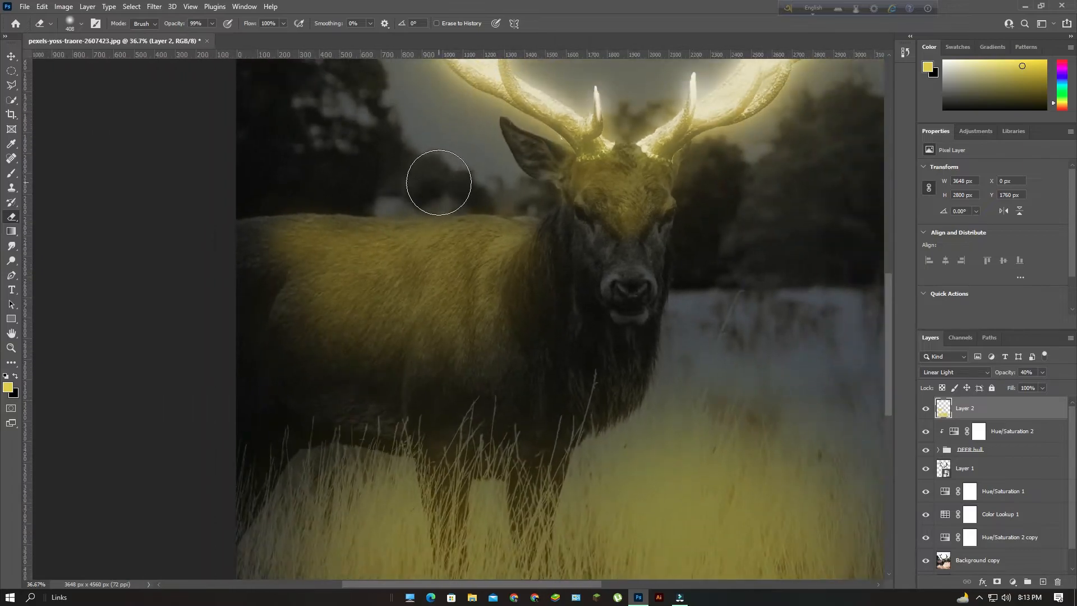
Paint yellow light down the deer's neck and shoulder below the ear with the 312 px brush
{"action": "scroll", "coordinate": [502, 211], "scroll_direction": "up", "scroll_amount": 6}
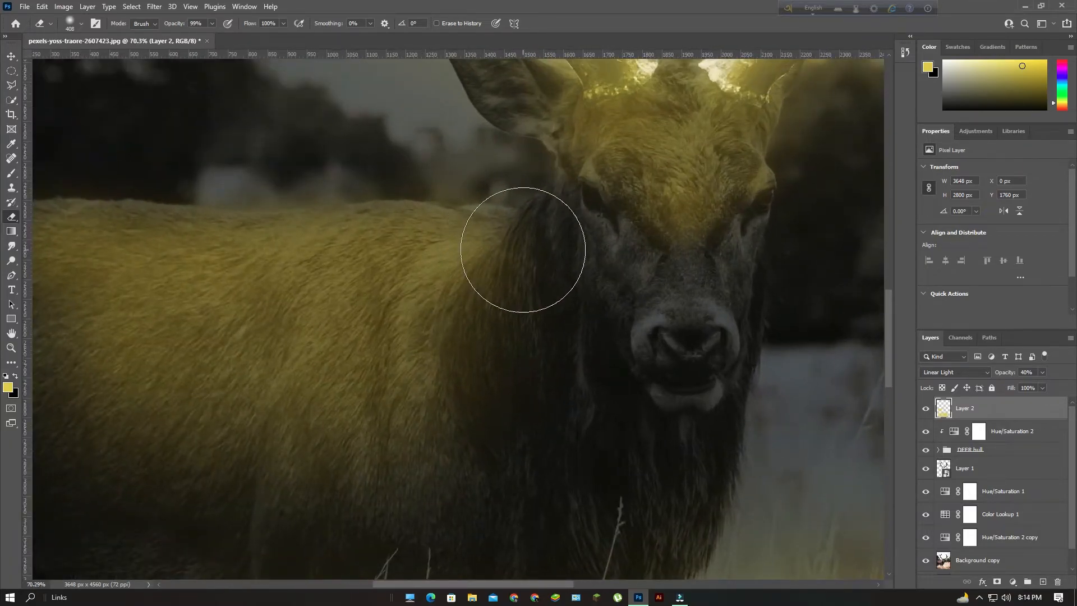
{"action": "left_click", "coordinate": [11, 173]}
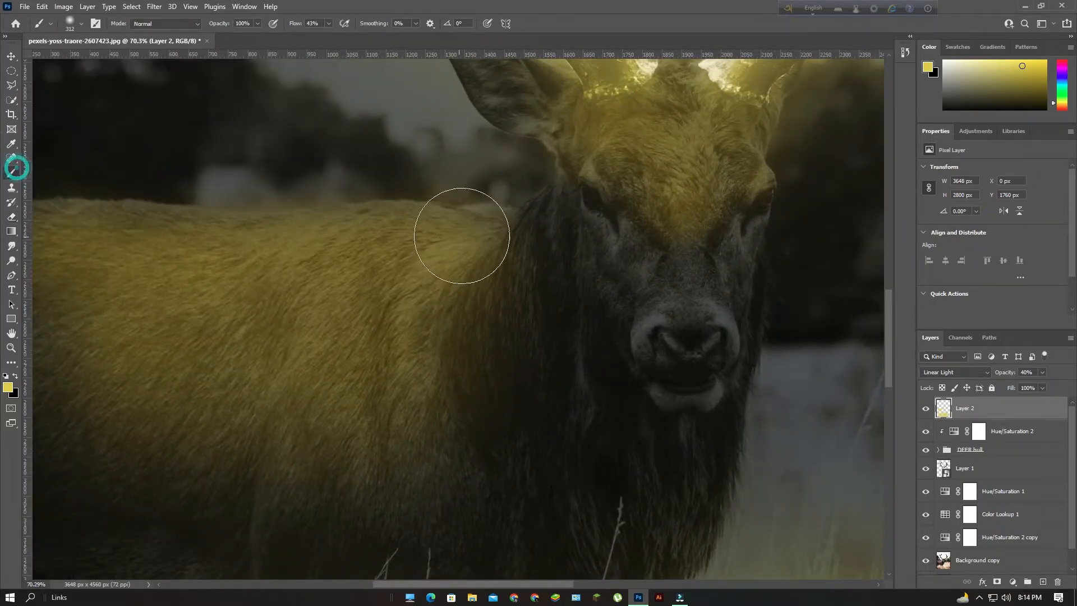
{"action": "left_click", "coordinate": [533, 236]}
{"action": "mouse_move", "coordinate": [549, 225]}
{"action": "left_mouse_down"}
{"action": "mouse_move", "coordinate": [522, 227]}
{"action": "mouse_move", "coordinate": [458, 286]}
{"action": "left_mouse_up"}
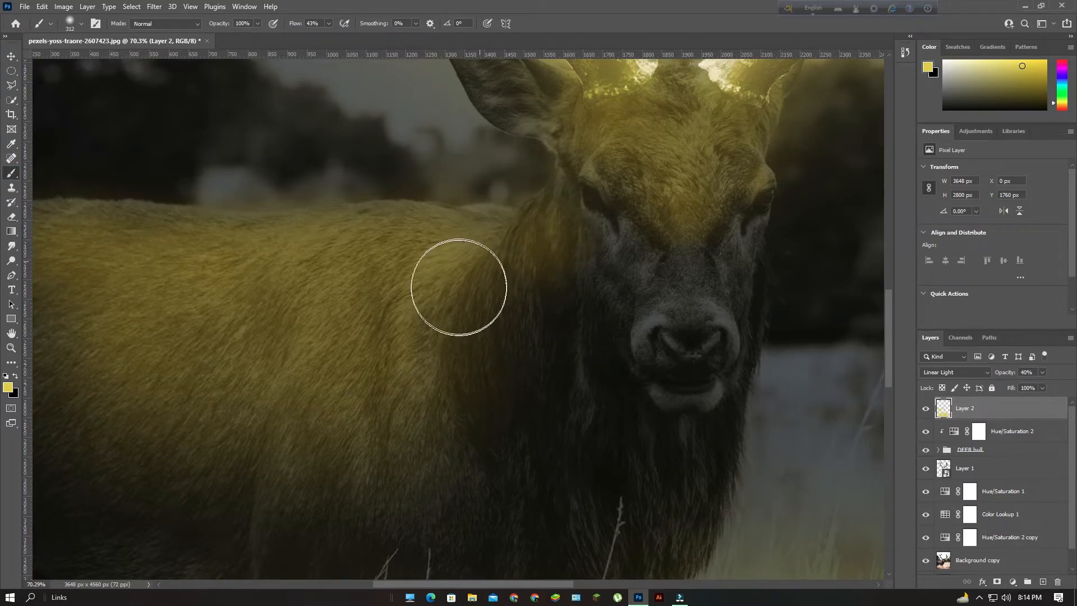
{"action": "scroll", "coordinate": [443, 392], "scroll_direction": "down", "scroll_amount": 5}
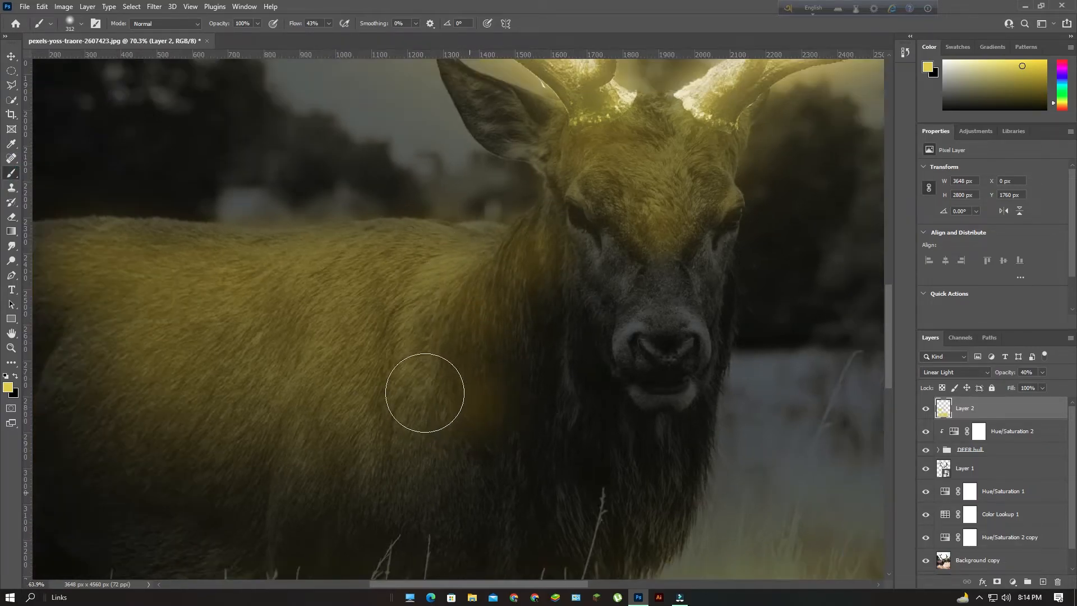
{"action": "scroll", "coordinate": [443, 386], "scroll_direction": "up", "scroll_amount": 3}
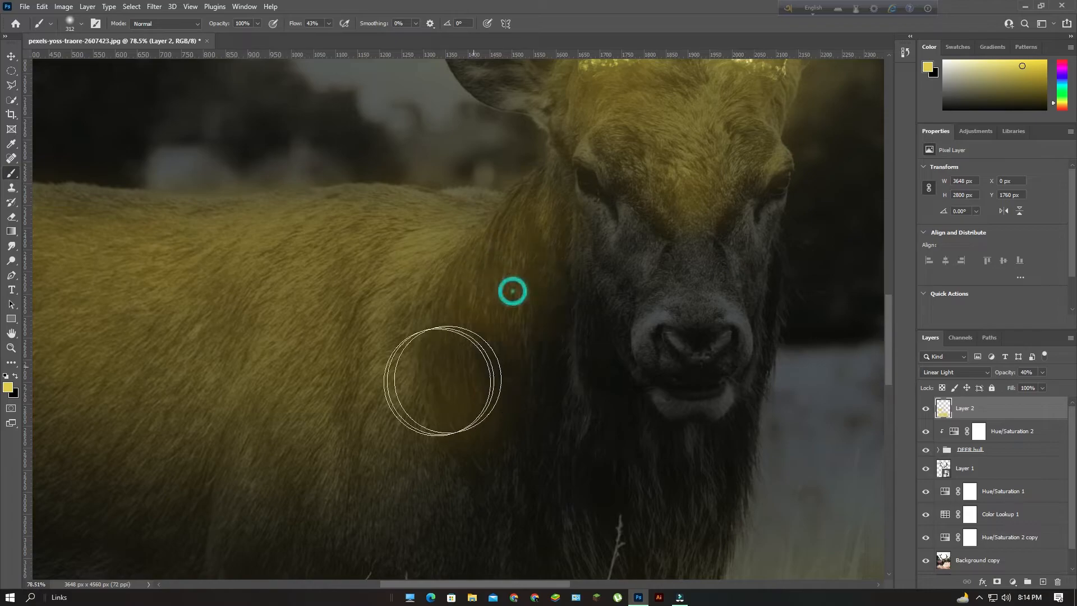
{"action": "left_click", "coordinate": [406, 422]}
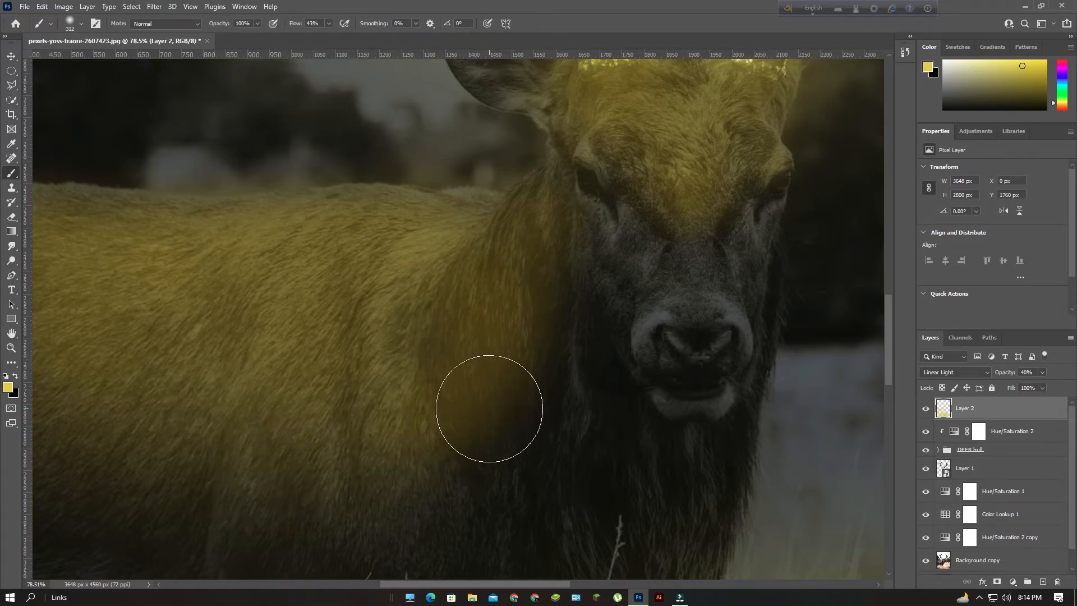
Reduce Layer 2's opacity to 32% and add more yellow glow to the foreground grass with a brush of about 902 px
{"action": "scroll", "coordinate": [488, 407], "scroll_direction": "down", "scroll_amount": 3}
{"action": "scroll", "coordinate": [493, 404], "scroll_direction": "down", "scroll_amount": 4}
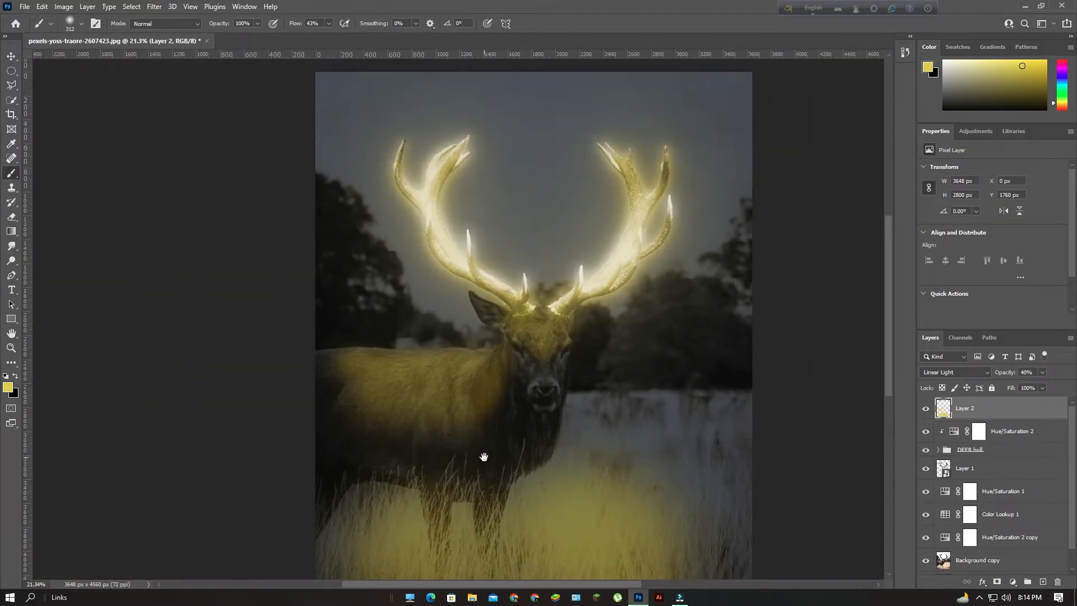
{"action": "mouse_move", "coordinate": [480, 453]}
{"action": "left_mouse_down"}
{"action": "mouse_move", "coordinate": [480, 373]}
{"action": "mouse_move", "coordinate": [438, 362]}
{"action": "mouse_move", "coordinate": [500, 356]}
{"action": "left_mouse_up"}
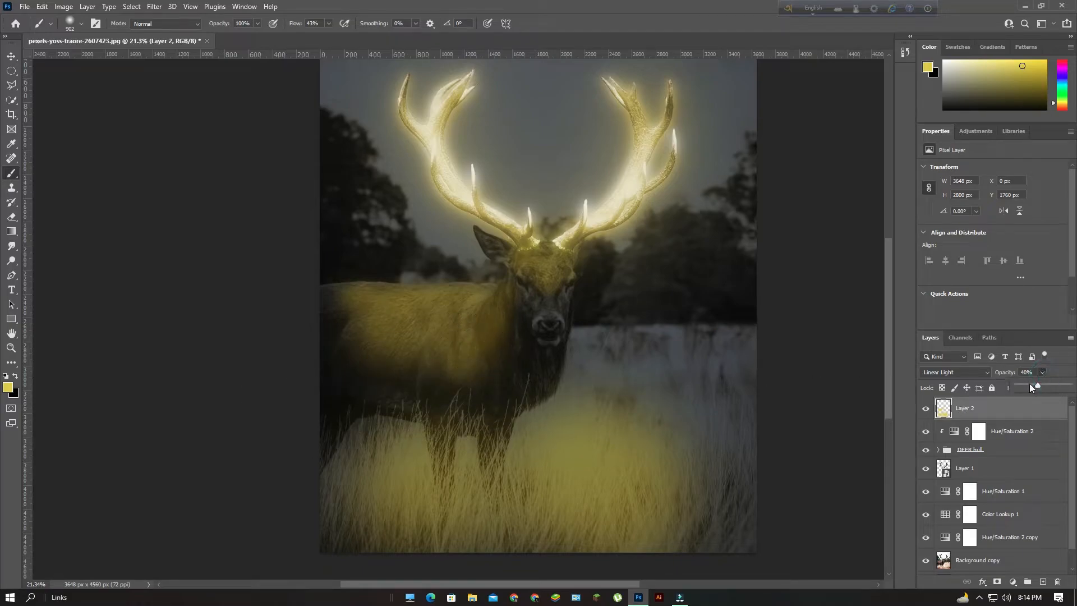
{"action": "left_click_drag", "start_coordinate": [1033, 387], "coordinate": [1033, 385]}
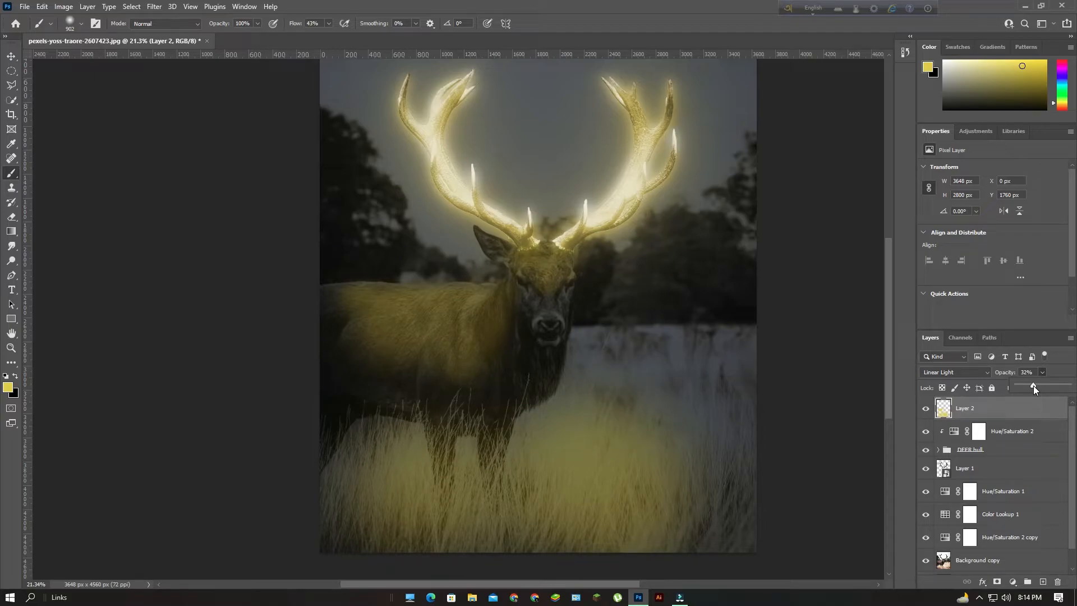
{"action": "mouse_move", "coordinate": [704, 522]}
{"action": "left_mouse_down"}
{"action": "mouse_move", "coordinate": [493, 521]}
{"action": "mouse_move", "coordinate": [605, 522]}
{"action": "mouse_move", "coordinate": [659, 494]}
{"action": "mouse_move", "coordinate": [679, 498]}
{"action": "mouse_move", "coordinate": [677, 522]}
{"action": "left_mouse_up"}
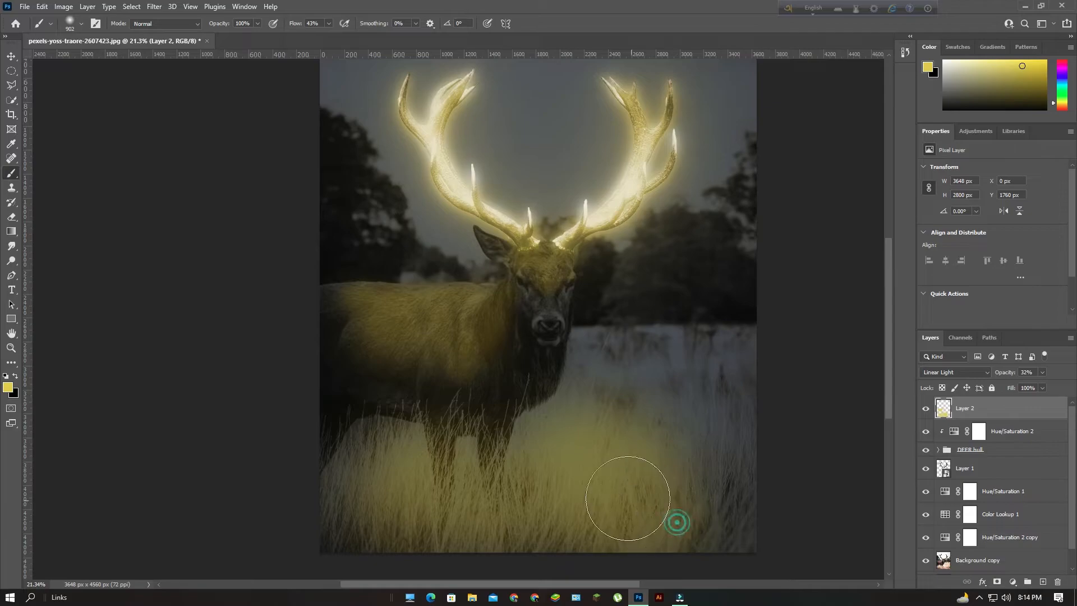
{"action": "mouse_move", "coordinate": [627, 497]}
{"action": "left_mouse_down"}
{"action": "mouse_move", "coordinate": [597, 536]}
{"action": "mouse_move", "coordinate": [595, 498]}
{"action": "mouse_move", "coordinate": [551, 442]}
{"action": "mouse_move", "coordinate": [450, 572]}
{"action": "mouse_move", "coordinate": [615, 560]}
{"action": "mouse_move", "coordinate": [551, 470]}
{"action": "left_mouse_up"}
Reduce the brush to about 227 px and dab yellow light onto the bridge of the deer's nose
{"action": "scroll", "coordinate": [585, 327], "scroll_direction": "up", "scroll_amount": 3}
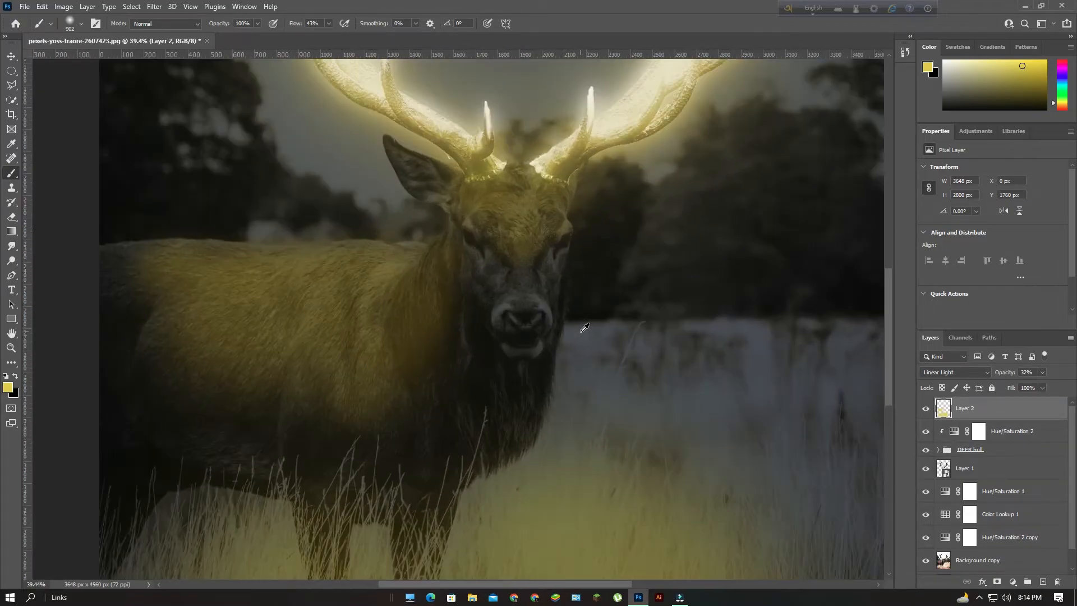
{"action": "scroll", "coordinate": [516, 306], "scroll_direction": "up", "scroll_amount": 3}
{"action": "scroll", "coordinate": [522, 307], "scroll_direction": "up", "scroll_amount": 1}
{"action": "left_click_drag", "start_coordinate": [527, 306], "coordinate": [418, 293]}
{"action": "left_click_drag", "start_coordinate": [528, 301], "coordinate": [506, 305]}
{"action": "left_click", "coordinate": [531, 310]}
{"action": "left_click", "coordinate": [530, 303]}
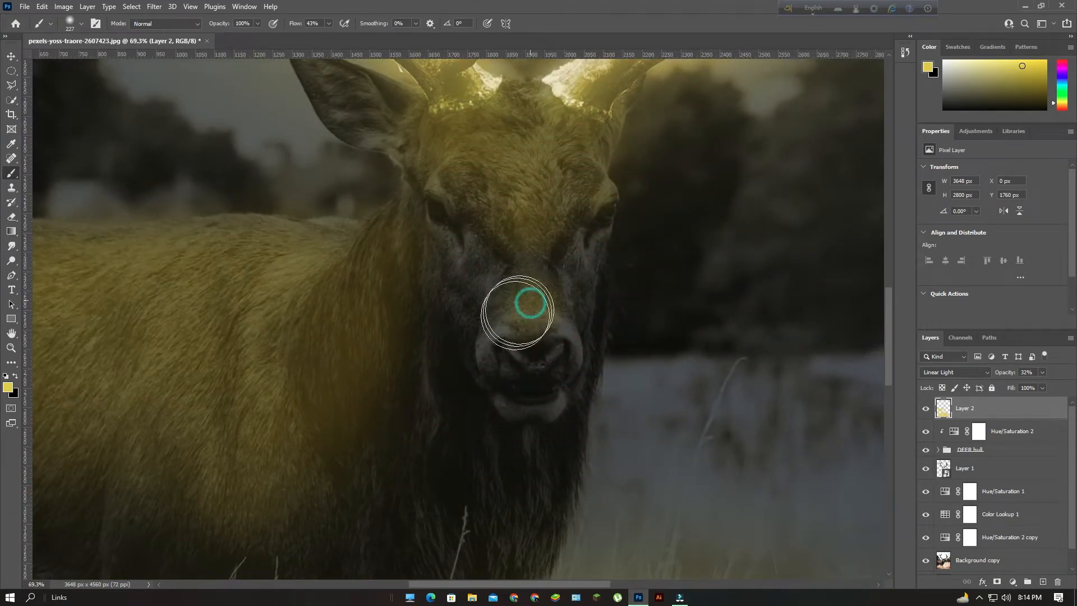
{"action": "left_click", "coordinate": [499, 312]}
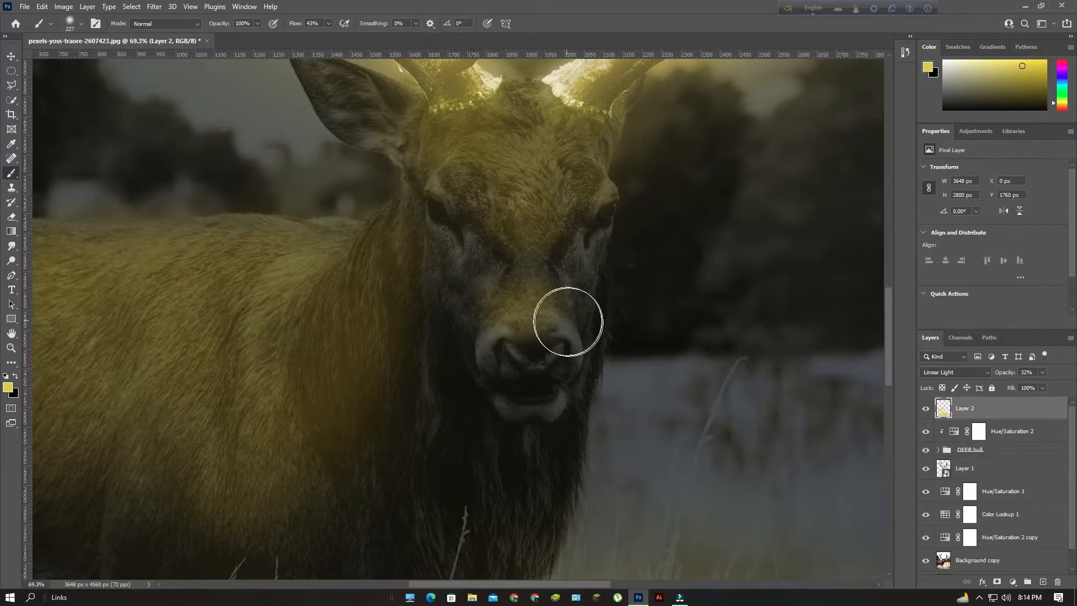
{"action": "left_click", "coordinate": [560, 315]}
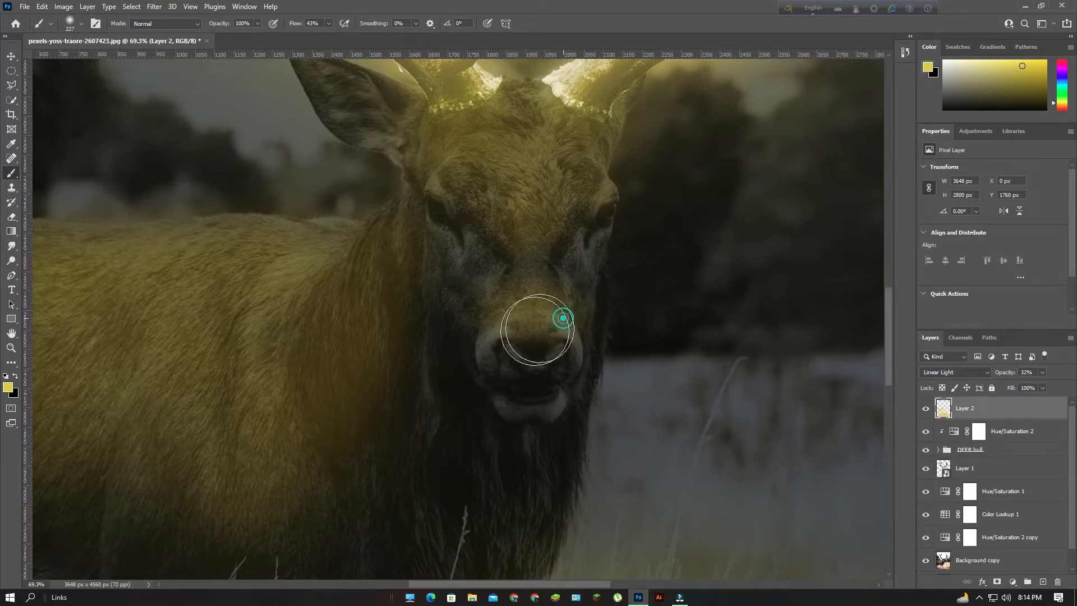
Erase excess yellow glow beside the deer's muzzle with the soft eraser, reducing its size to about 220 px
{"action": "left_click", "coordinate": [17, 218]}
{"action": "scroll", "coordinate": [638, 421], "scroll_direction": "up", "scroll_amount": 5}
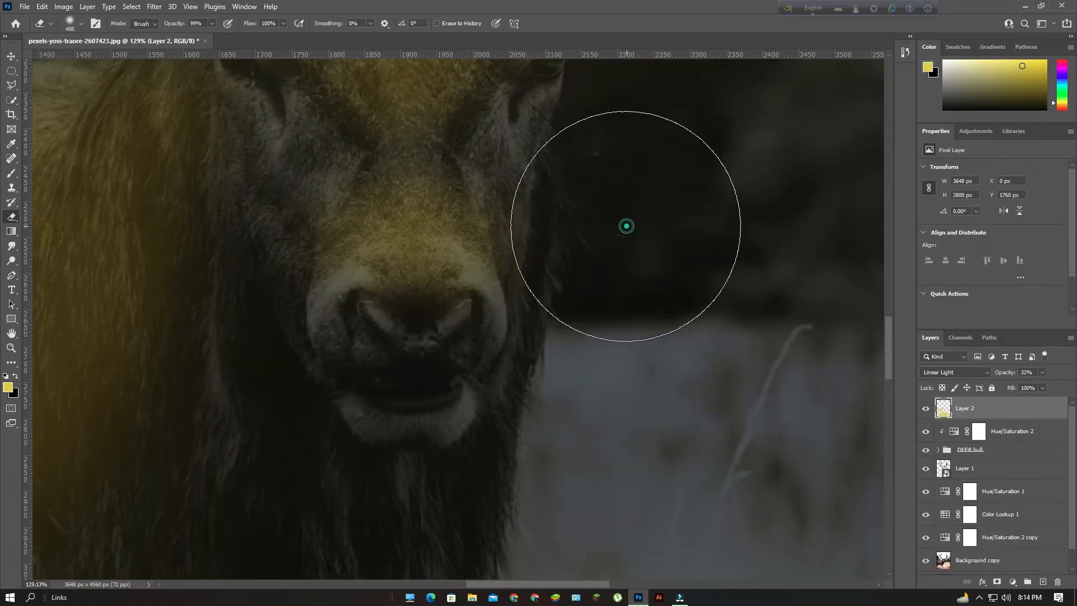
{"action": "left_click", "coordinate": [221, 268]}
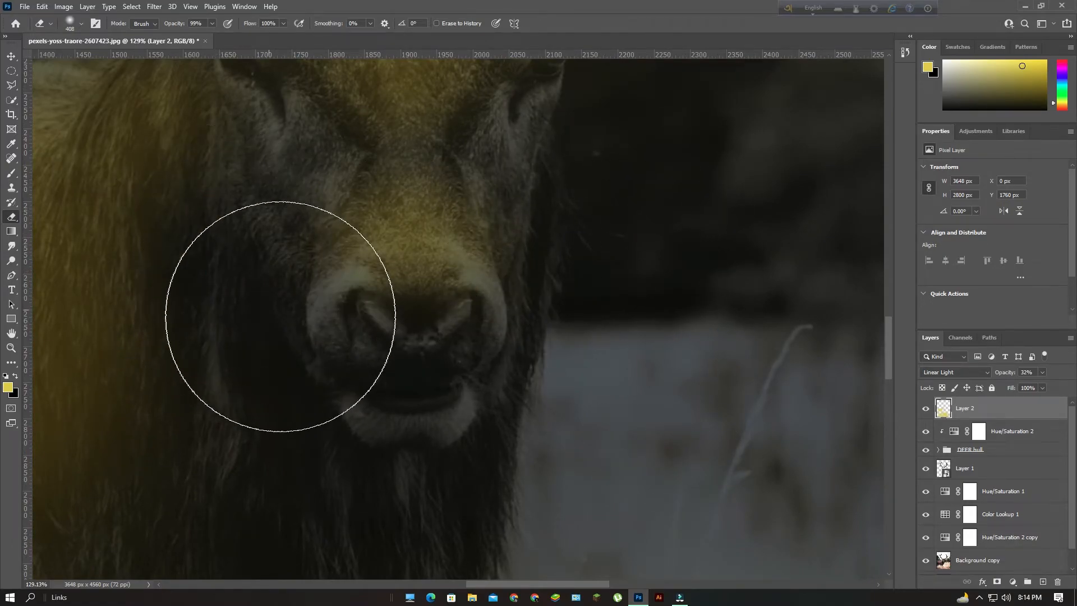
{"action": "left_click", "coordinate": [278, 240]}
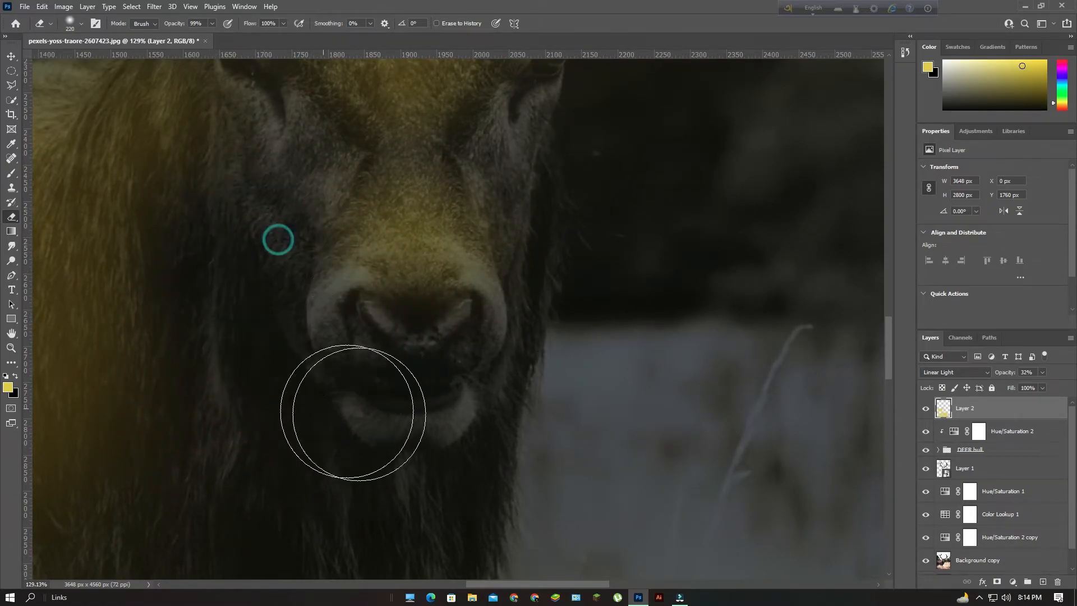
{"action": "scroll", "coordinate": [553, 416], "scroll_direction": "down", "scroll_amount": 5}
{"action": "scroll", "coordinate": [555, 418], "scroll_direction": "up", "scroll_amount": 2}
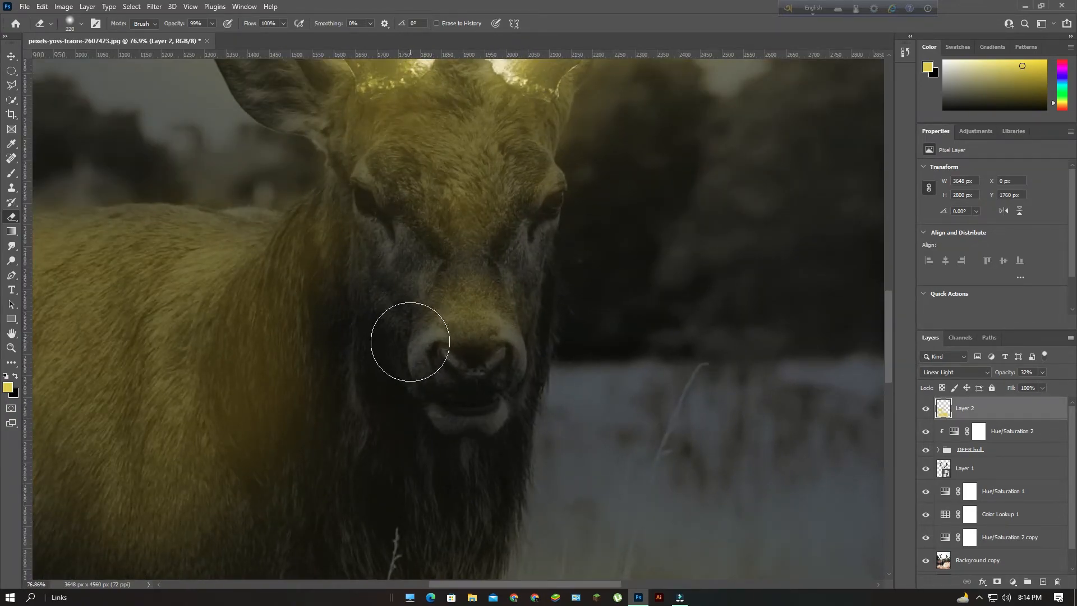
Paint yellow light on both sides of the deer's muzzle and nose bridge with a brush of about 152 px
{"action": "left_click", "coordinate": [12, 173]}
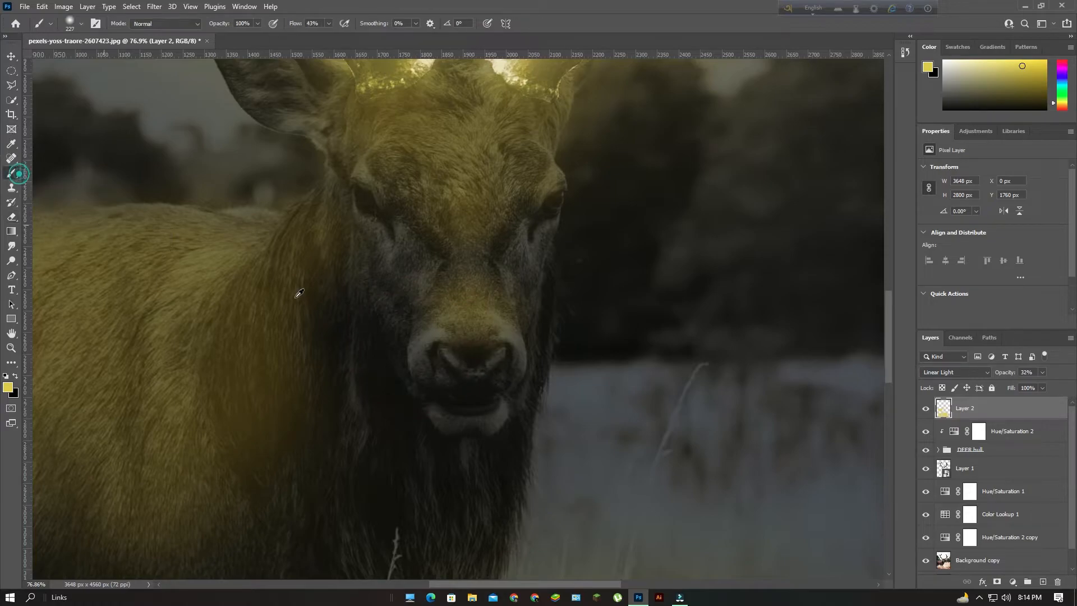
{"action": "scroll", "coordinate": [439, 338], "scroll_direction": "up", "scroll_amount": 3}
{"action": "left_click_drag", "start_coordinate": [472, 352], "coordinate": [434, 345]}
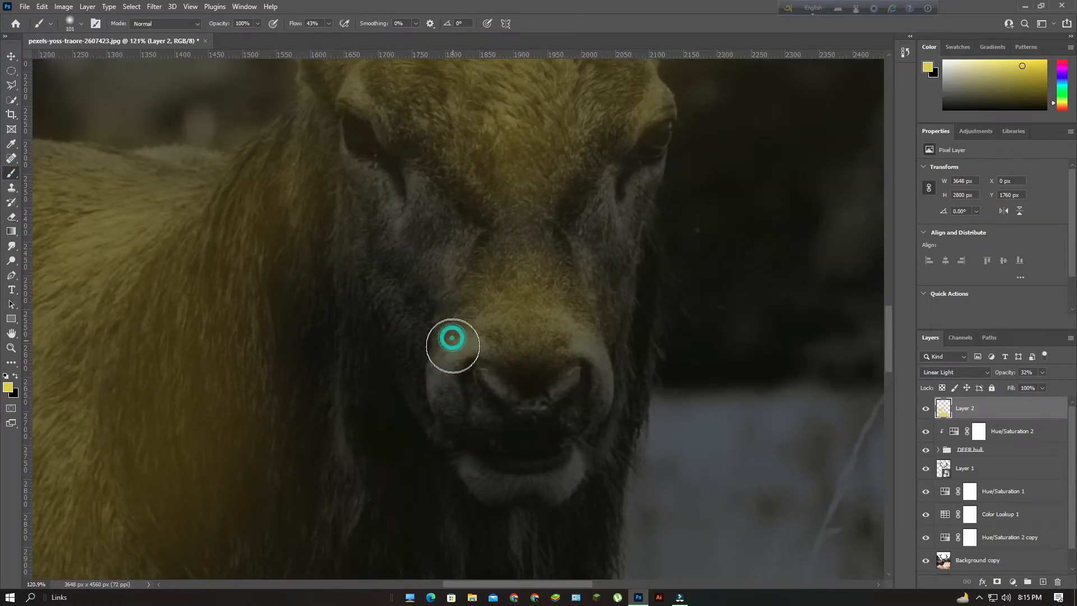
{"action": "scroll", "coordinate": [476, 356], "scroll_direction": "down", "scroll_amount": 7}
{"action": "scroll", "coordinate": [479, 347], "scroll_direction": "up", "scroll_amount": 6}
{"action": "scroll", "coordinate": [478, 348], "scroll_direction": "up", "scroll_amount": 1}
{"action": "left_click_drag", "start_coordinate": [463, 286], "coordinate": [564, 268]}
{"action": "mouse_move", "coordinate": [418, 296]}
{"action": "left_mouse_down"}
{"action": "mouse_move", "coordinate": [433, 296]}
{"action": "mouse_move", "coordinate": [436, 378]}
{"action": "left_mouse_up"}
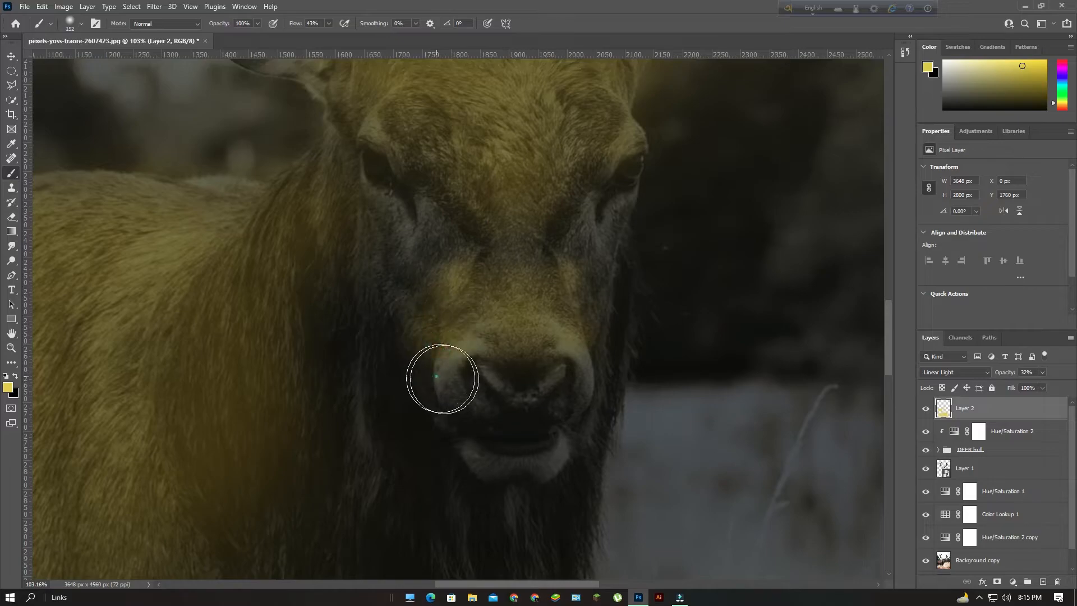
{"action": "mouse_move", "coordinate": [530, 255]}
{"action": "left_mouse_down"}
{"action": "mouse_move", "coordinate": [542, 274]}
{"action": "mouse_move", "coordinate": [585, 281]}
{"action": "left_mouse_up"}
{"action": "scroll", "coordinate": [512, 378], "scroll_direction": "up", "scroll_amount": 2, "text": "alt"}
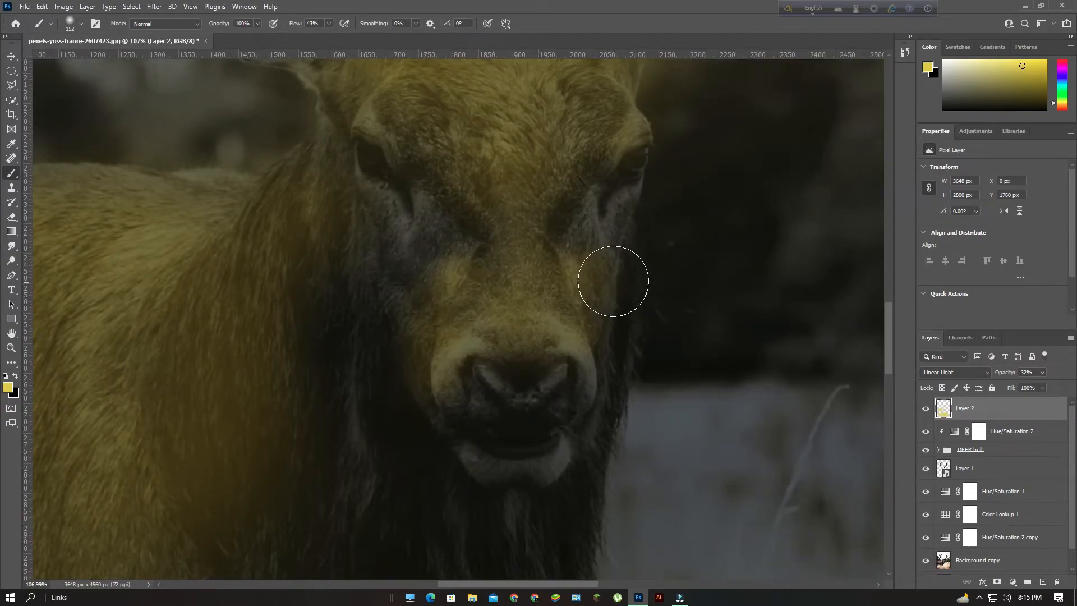
{"action": "mouse_move", "coordinate": [632, 269]}
{"action": "left_mouse_down"}
{"action": "mouse_move", "coordinate": [620, 247]}
{"action": "mouse_move", "coordinate": [639, 258]}
{"action": "mouse_move", "coordinate": [615, 245]}
{"action": "mouse_move", "coordinate": [629, 226]}
{"action": "left_mouse_up"}
Erase excess yellow glow from both cheeks beside the deer's muzzle with the 220 px eraser
{"action": "left_click", "coordinate": [14, 216]}
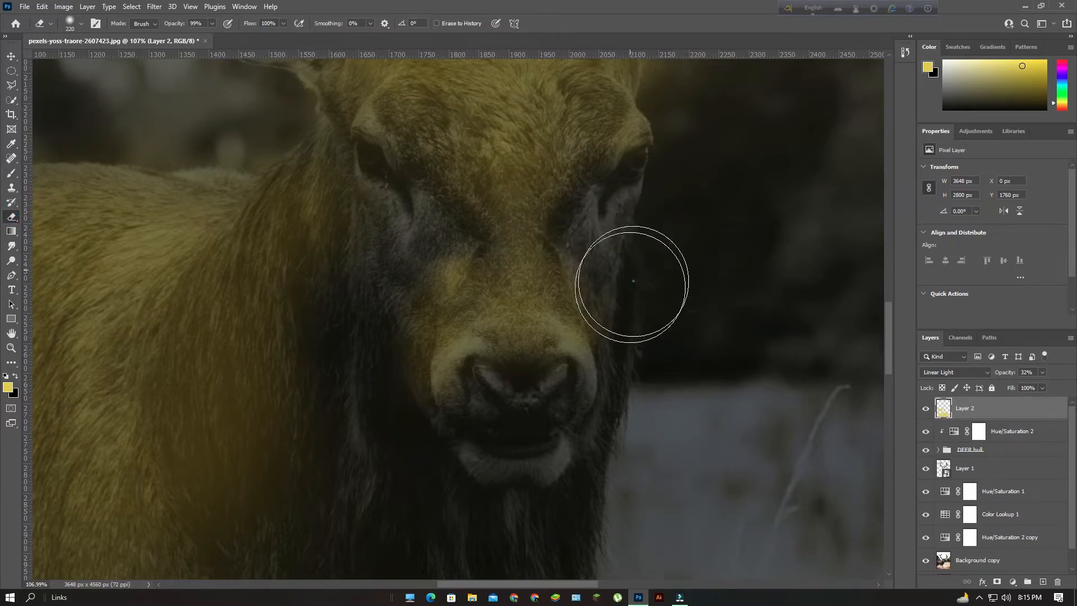
{"action": "mouse_move", "coordinate": [371, 388]}
{"action": "left_mouse_down"}
{"action": "mouse_move", "coordinate": [371, 308]}
{"action": "mouse_move", "coordinate": [399, 251]}
{"action": "mouse_move", "coordinate": [379, 300]}
{"action": "left_mouse_up"}
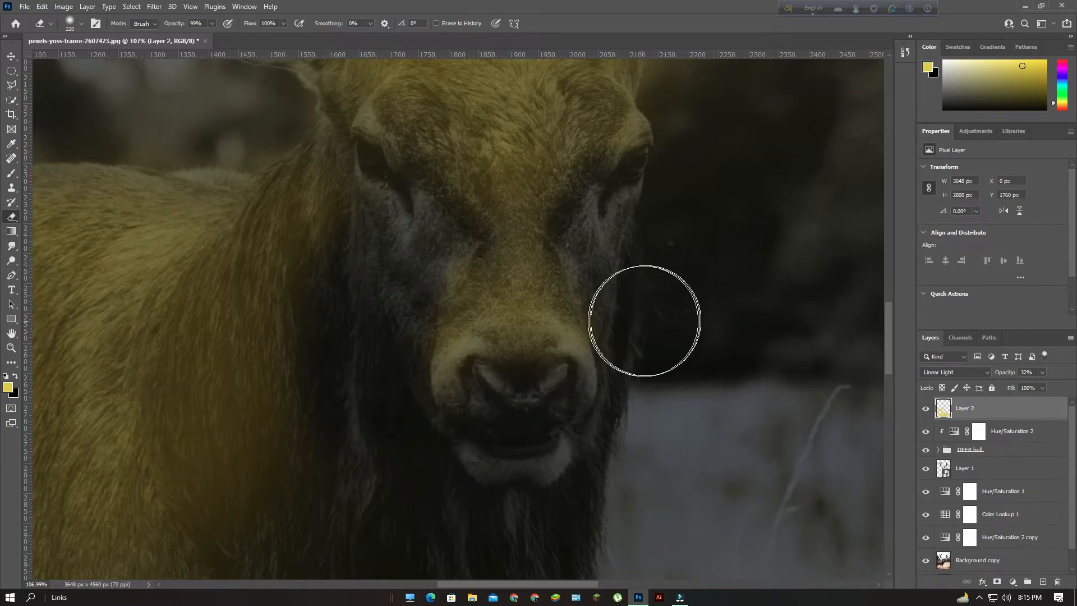
{"action": "scroll", "coordinate": [675, 354], "scroll_direction": "down", "scroll_amount": 5}
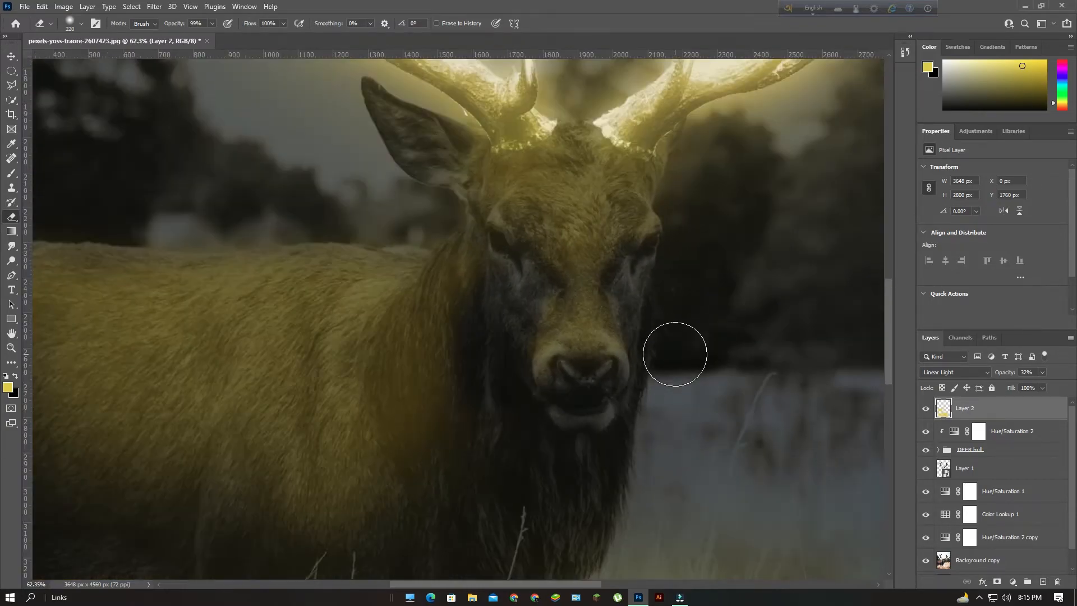
Stamp all visible layers into a new merged layer above Layer 2
{"action": "scroll", "coordinate": [676, 353], "scroll_direction": "down", "scroll_amount": 4}
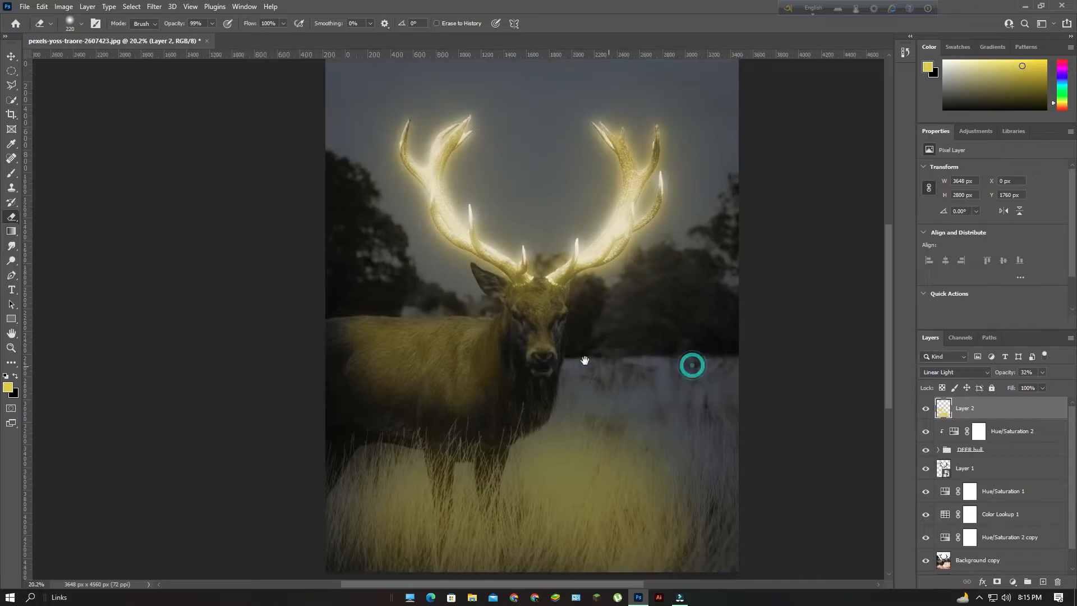
{"action": "scroll", "coordinate": [585, 361], "scroll_direction": "down", "scroll_amount": 1}
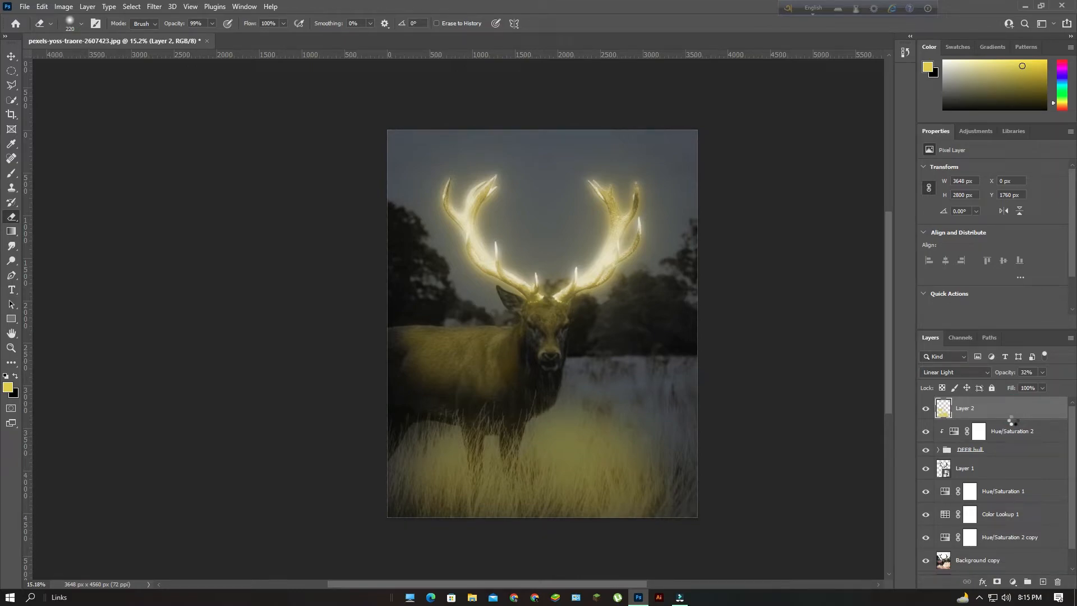
{"action": "key", "text": "ctrl+shift+alt+n"}
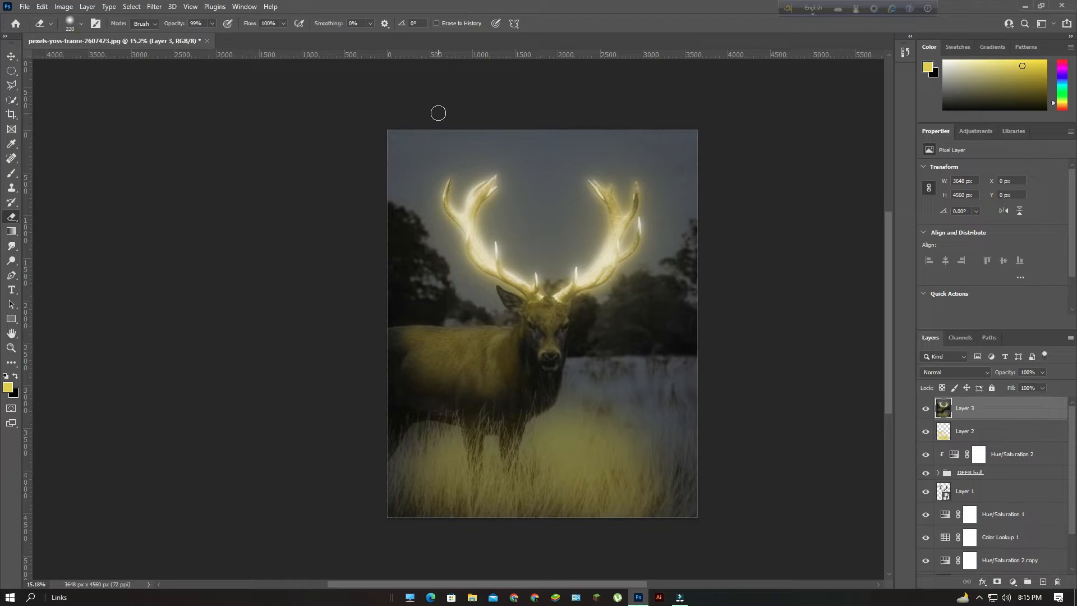
{"action": "left_click", "coordinate": [154, 6]}
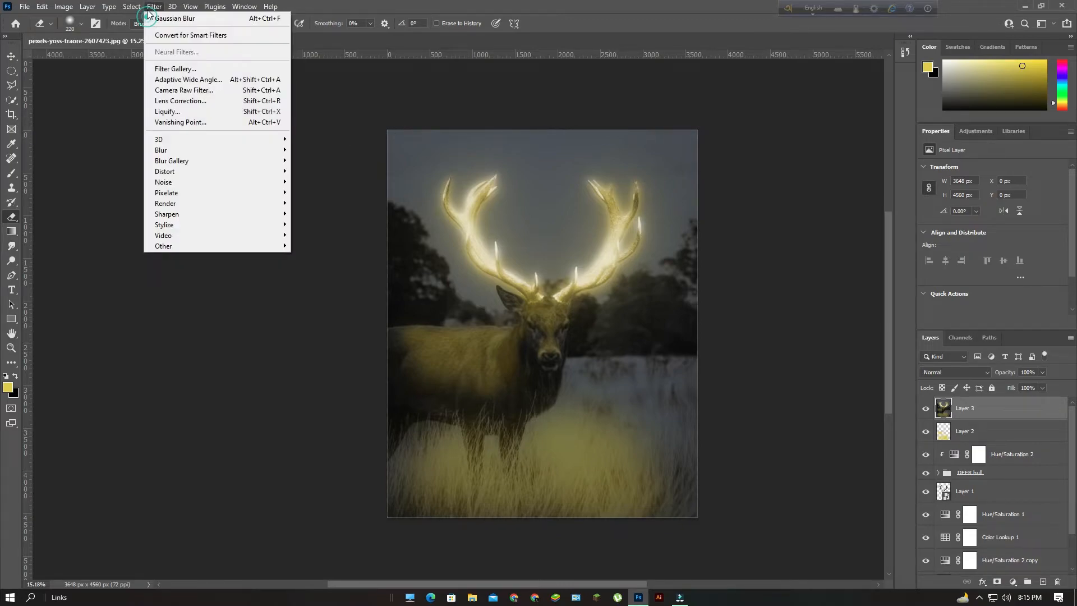
{"action": "left_click", "coordinate": [181, 101]}
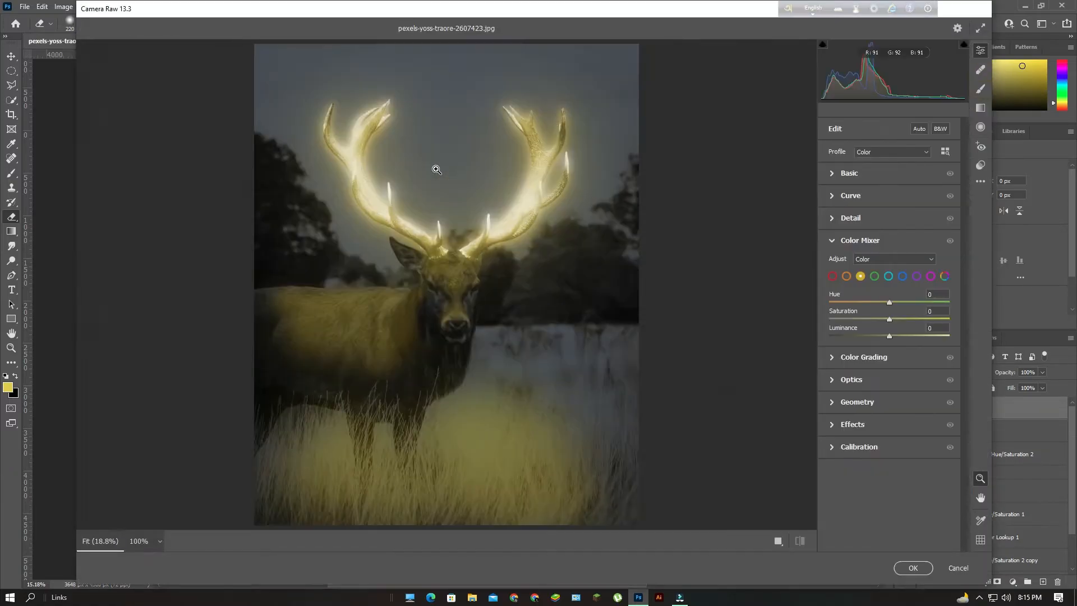
{"action": "left_click", "coordinate": [833, 174]}
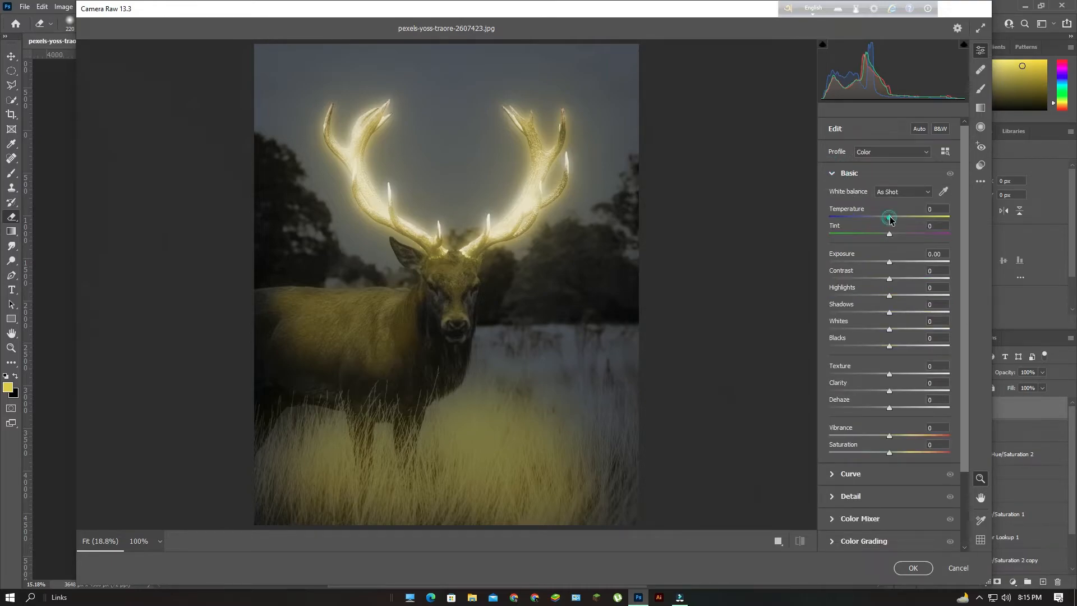
{"action": "left_click_drag", "start_coordinate": [890, 220], "coordinate": [897, 221]}
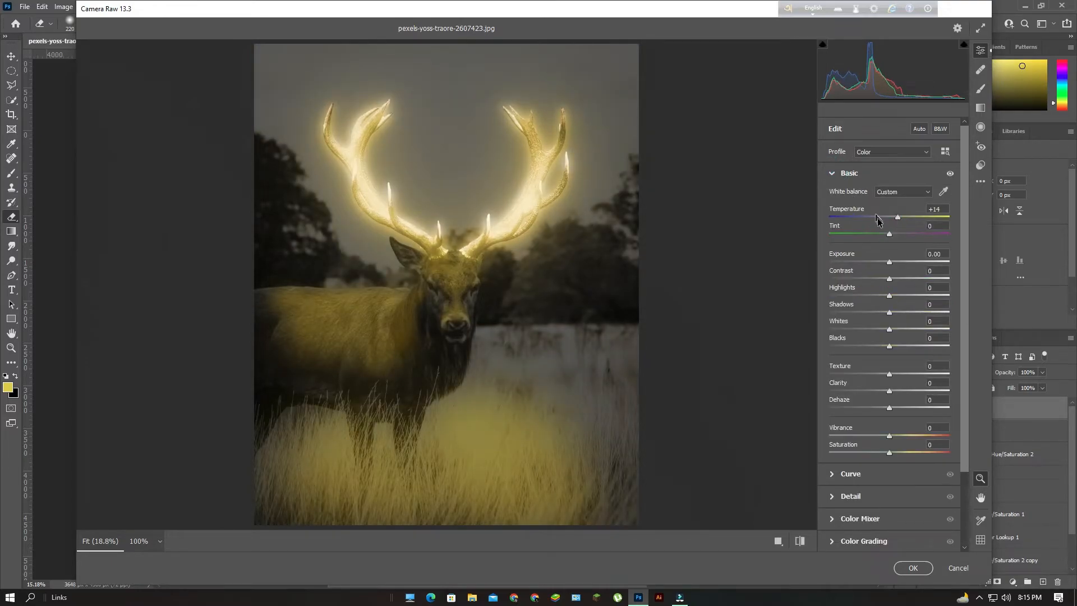
{"action": "left_click_drag", "start_coordinate": [891, 262], "coordinate": [882, 268]}
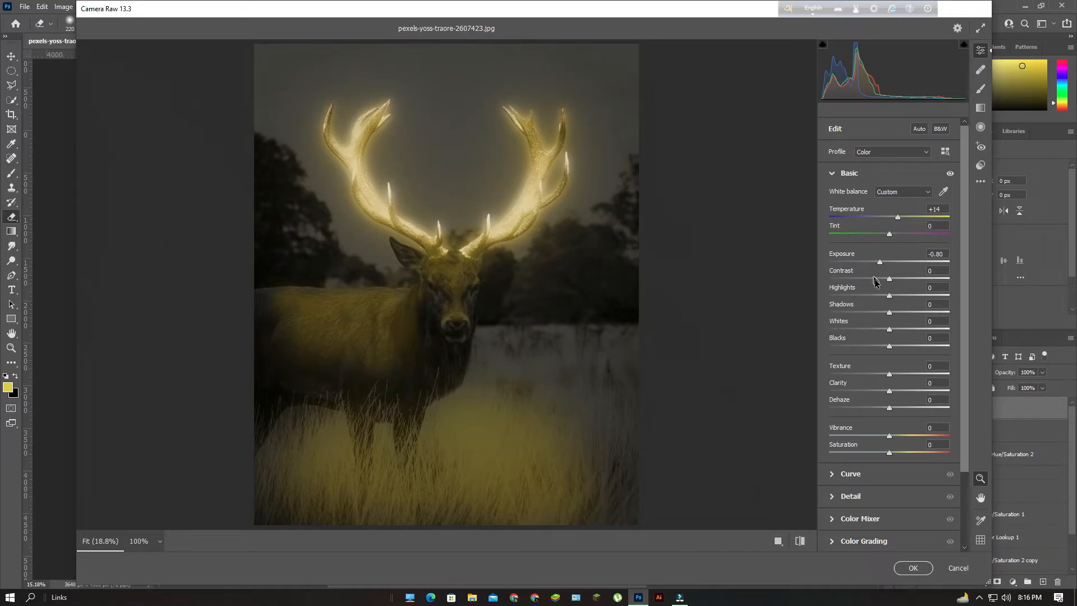
{"action": "left_click", "coordinate": [957, 568]}
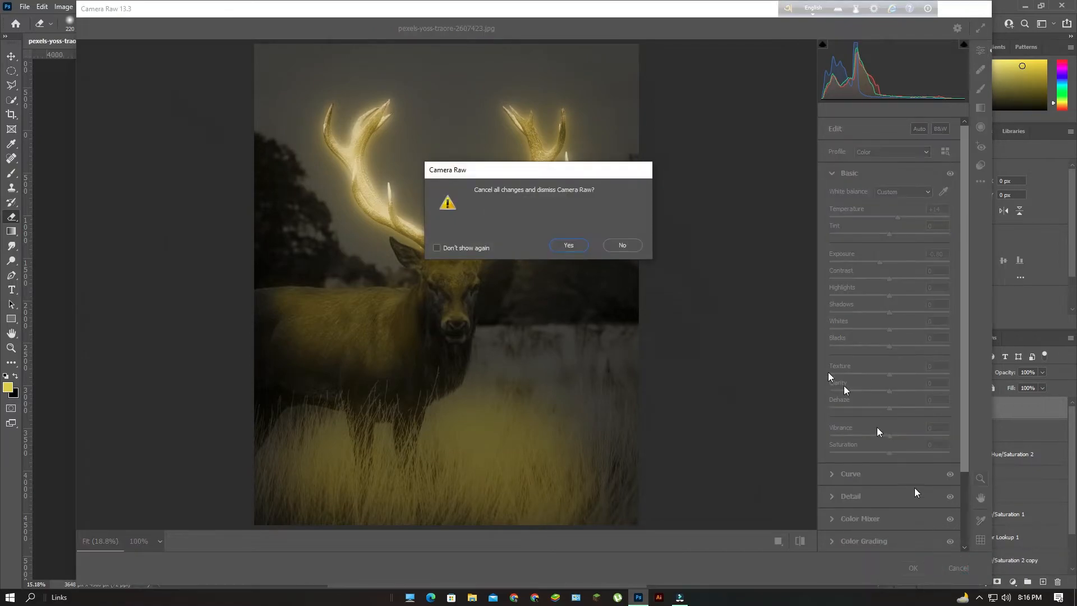
{"action": "left_click", "coordinate": [567, 247]}
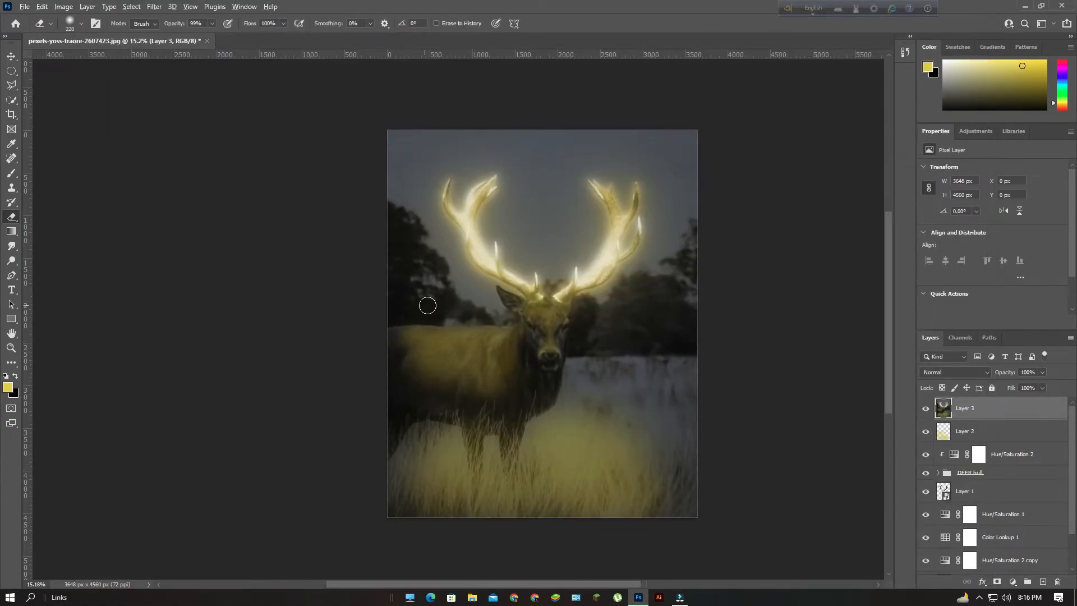
Hide the merged Layer 3 and erase yellow light from the deer's lower flank and belly on Layer 2 with an 812 px eraser
{"action": "scroll", "coordinate": [426, 306], "scroll_direction": "up", "scroll_amount": 4}
{"action": "left_click_drag", "start_coordinate": [618, 402], "coordinate": [509, 368]}
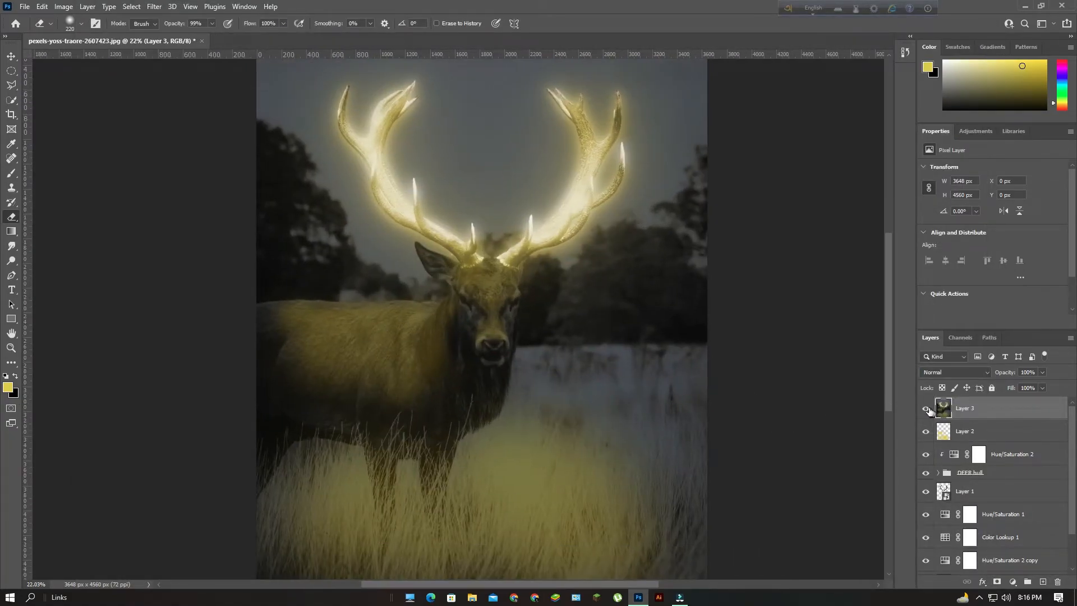
{"action": "left_click", "coordinate": [990, 438]}
{"action": "scroll", "coordinate": [362, 320], "scroll_direction": "up", "scroll_amount": 3}
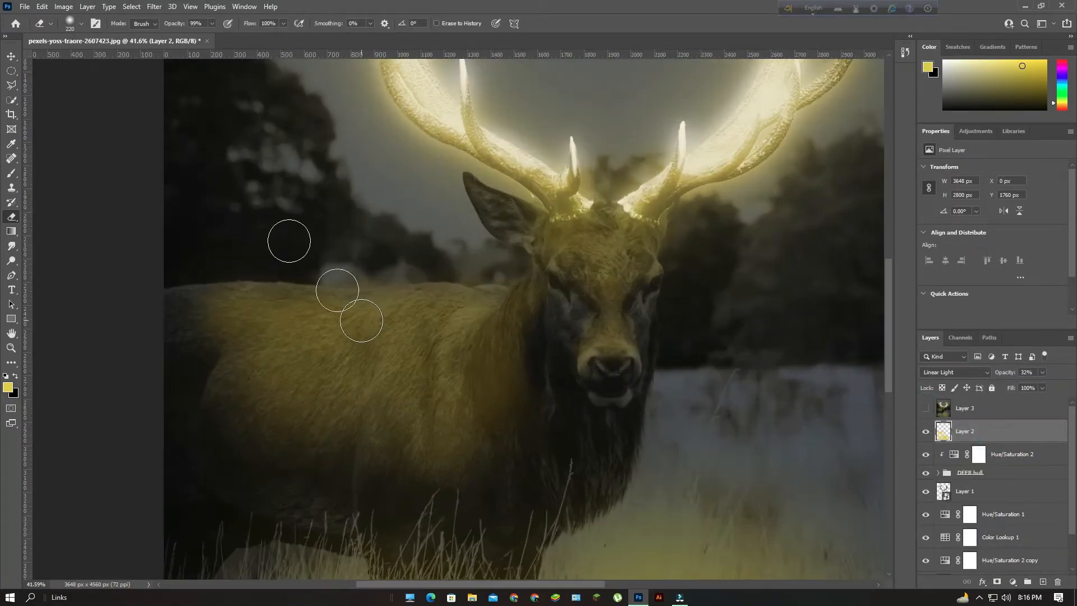
{"action": "left_click_drag", "start_coordinate": [308, 349], "coordinate": [368, 372]}
{"action": "mouse_move", "coordinate": [235, 401]}
{"action": "left_mouse_down"}
{"action": "mouse_move", "coordinate": [268, 461]}
{"action": "mouse_move", "coordinate": [370, 491]}
{"action": "mouse_move", "coordinate": [264, 463]}
{"action": "mouse_move", "coordinate": [475, 503]}
{"action": "left_mouse_up"}
{"action": "mouse_move", "coordinate": [474, 502]}
{"action": "left_mouse_down"}
{"action": "mouse_move", "coordinate": [520, 426]}
{"action": "mouse_move", "coordinate": [515, 466]}
{"action": "mouse_move", "coordinate": [438, 482]}
{"action": "mouse_move", "coordinate": [342, 475]}
{"action": "mouse_move", "coordinate": [214, 434]}
{"action": "mouse_move", "coordinate": [289, 409]}
{"action": "left_mouse_up"}
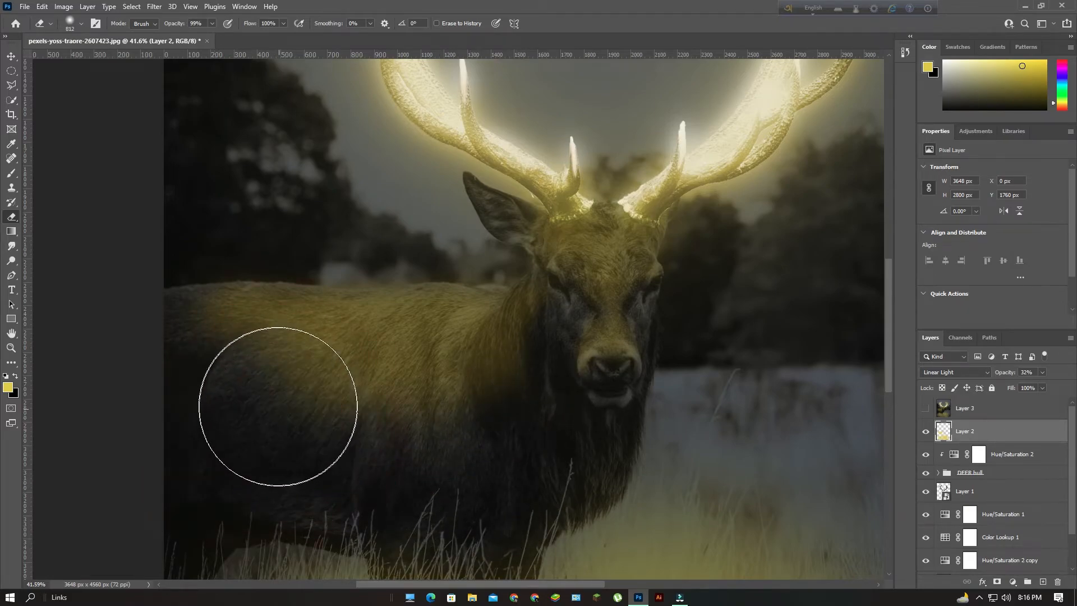
{"action": "left_click", "coordinate": [277, 404]}
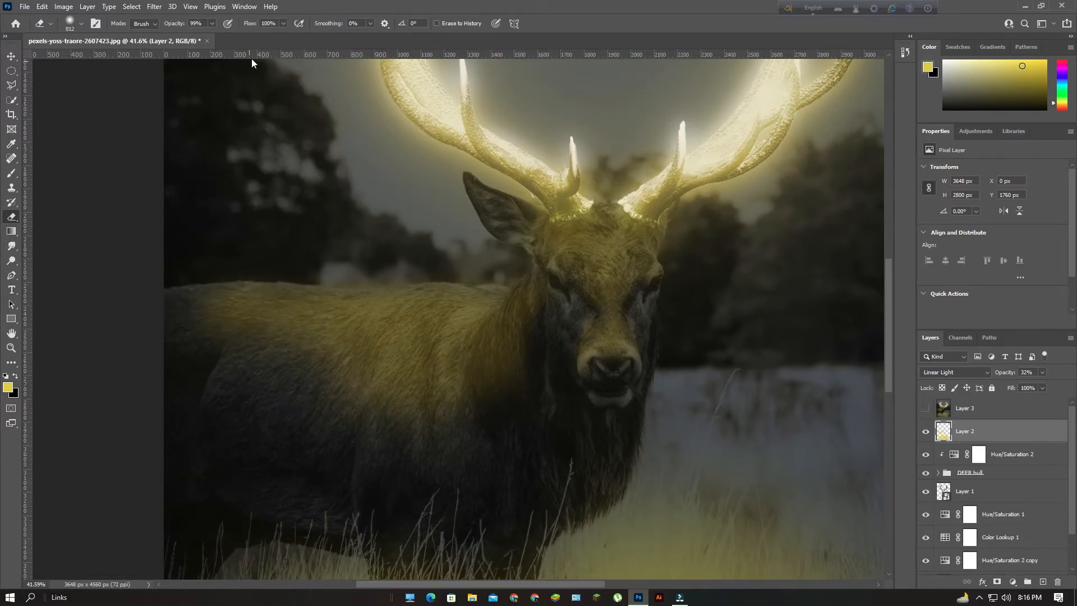
Lower the eraser's flow to 56% and soften the edge of the yellow light along the deer's flank and rump
{"action": "left_click", "coordinate": [283, 24]}
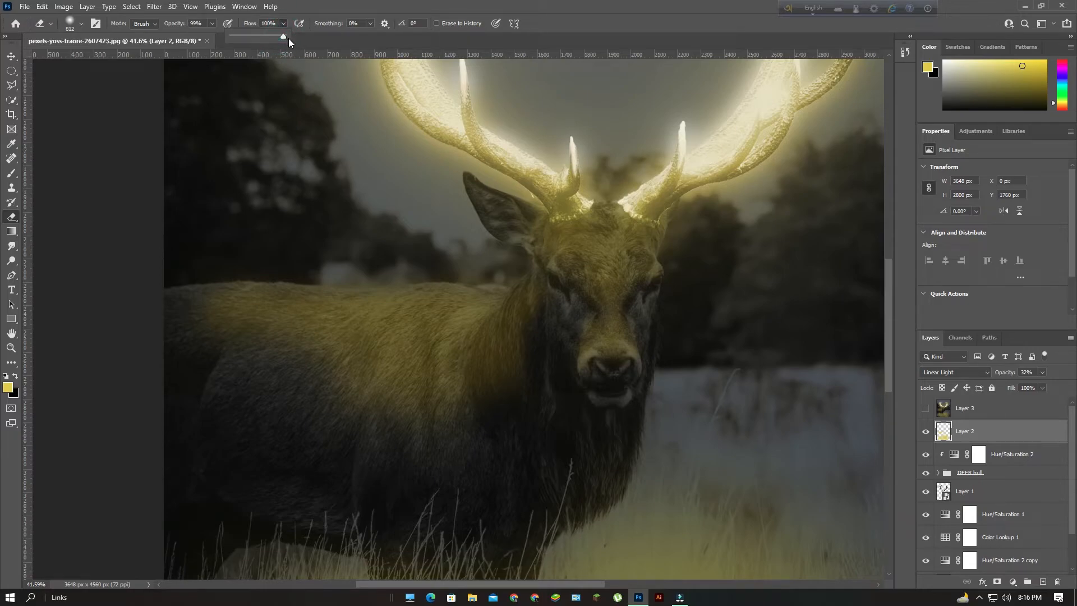
{"action": "left_click_drag", "start_coordinate": [249, 43], "coordinate": [252, 43]}
{"action": "left_click_drag", "start_coordinate": [248, 409], "coordinate": [224, 368]}
{"action": "mouse_move", "coordinate": [427, 467]}
{"action": "left_mouse_down"}
{"action": "mouse_move", "coordinate": [514, 445]}
{"action": "mouse_move", "coordinate": [288, 418]}
{"action": "mouse_move", "coordinate": [496, 422]}
{"action": "mouse_move", "coordinate": [564, 368]}
{"action": "mouse_move", "coordinate": [484, 423]}
{"action": "mouse_move", "coordinate": [387, 429]}
{"action": "mouse_move", "coordinate": [473, 433]}
{"action": "mouse_move", "coordinate": [323, 445]}
{"action": "mouse_move", "coordinate": [256, 396]}
{"action": "mouse_move", "coordinate": [220, 334]}
{"action": "mouse_move", "coordinate": [141, 283]}
{"action": "left_mouse_up"}
Repaint soft yellow light on the deer's upper flank and back with a 527 px brush at 43% flow
{"action": "left_click", "coordinate": [12, 173]}
{"action": "left_click_drag", "start_coordinate": [278, 324], "coordinate": [297, 346]}
{"action": "left_click", "coordinate": [281, 336]}
{"action": "left_click", "coordinate": [247, 333]}
{"action": "mouse_move", "coordinate": [376, 378]}
{"action": "left_mouse_down"}
{"action": "mouse_move", "coordinate": [347, 382]}
{"action": "mouse_move", "coordinate": [460, 382]}
{"action": "mouse_move", "coordinate": [381, 392]}
{"action": "mouse_move", "coordinate": [344, 443]}
{"action": "mouse_move", "coordinate": [335, 424]}
{"action": "mouse_move", "coordinate": [391, 389]}
{"action": "mouse_move", "coordinate": [302, 415]}
{"action": "mouse_move", "coordinate": [469, 447]}
{"action": "mouse_move", "coordinate": [324, 359]}
{"action": "left_mouse_up"}
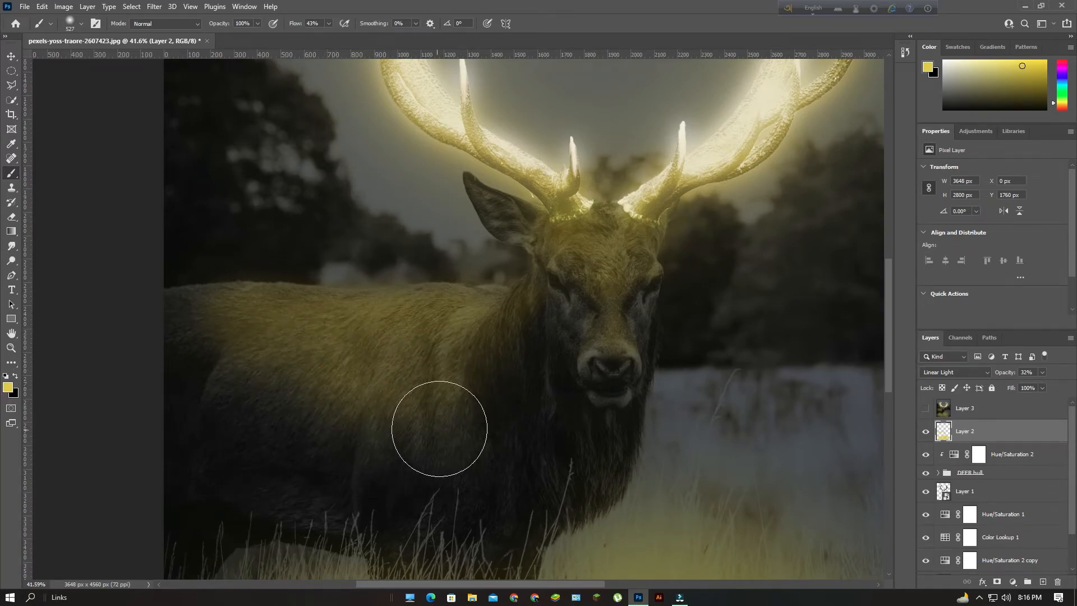
{"action": "scroll", "coordinate": [440, 427], "scroll_direction": "down", "scroll_amount": 2}
{"action": "scroll", "coordinate": [354, 393], "scroll_direction": "up", "scroll_amount": 3}
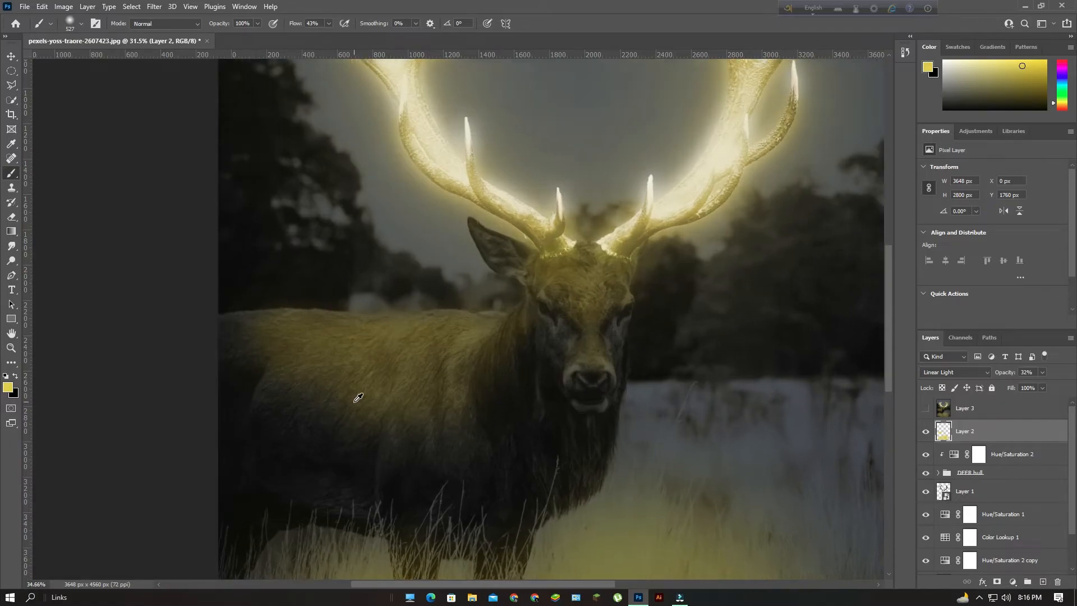
Reduce the eraser to 182 px and erase yellow spill from the background just above the deer's back
{"action": "left_click", "coordinate": [12, 218]}
{"action": "scroll", "coordinate": [368, 212], "scroll_direction": "up", "scroll_amount": 3}
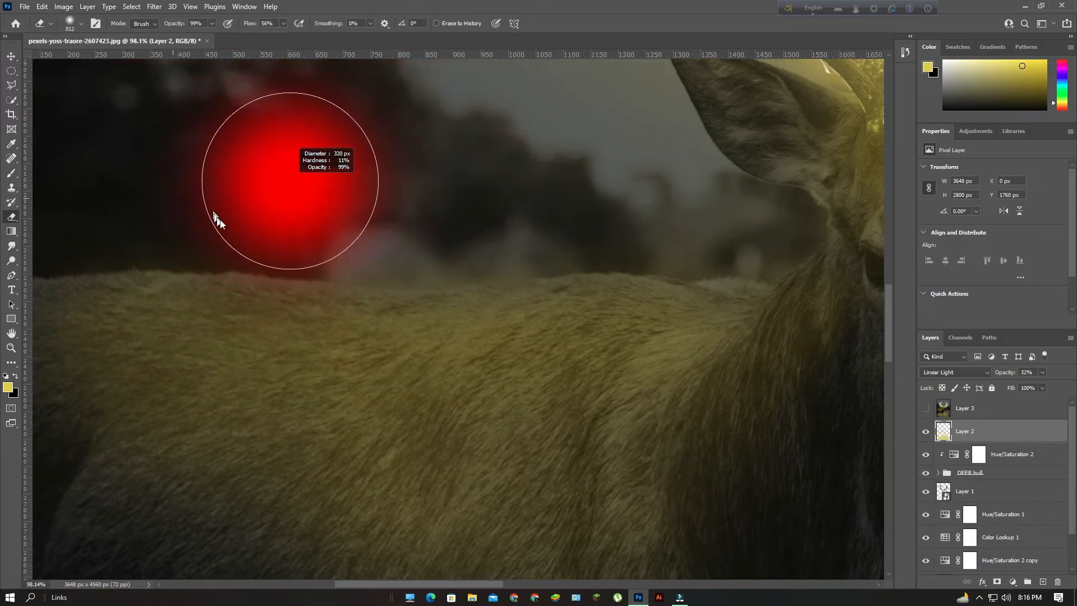
{"action": "left_click_drag", "start_coordinate": [213, 213], "coordinate": [207, 216]}
{"action": "left_click_drag", "start_coordinate": [317, 196], "coordinate": [278, 195]}
{"action": "mouse_move", "coordinate": [304, 229]}
{"action": "left_mouse_down"}
{"action": "mouse_move", "coordinate": [152, 214]}
{"action": "mouse_move", "coordinate": [243, 226]}
{"action": "mouse_move", "coordinate": [92, 230]}
{"action": "mouse_move", "coordinate": [256, 215]}
{"action": "mouse_move", "coordinate": [392, 245]}
{"action": "mouse_move", "coordinate": [556, 228]}
{"action": "mouse_move", "coordinate": [719, 230]}
{"action": "left_mouse_up"}
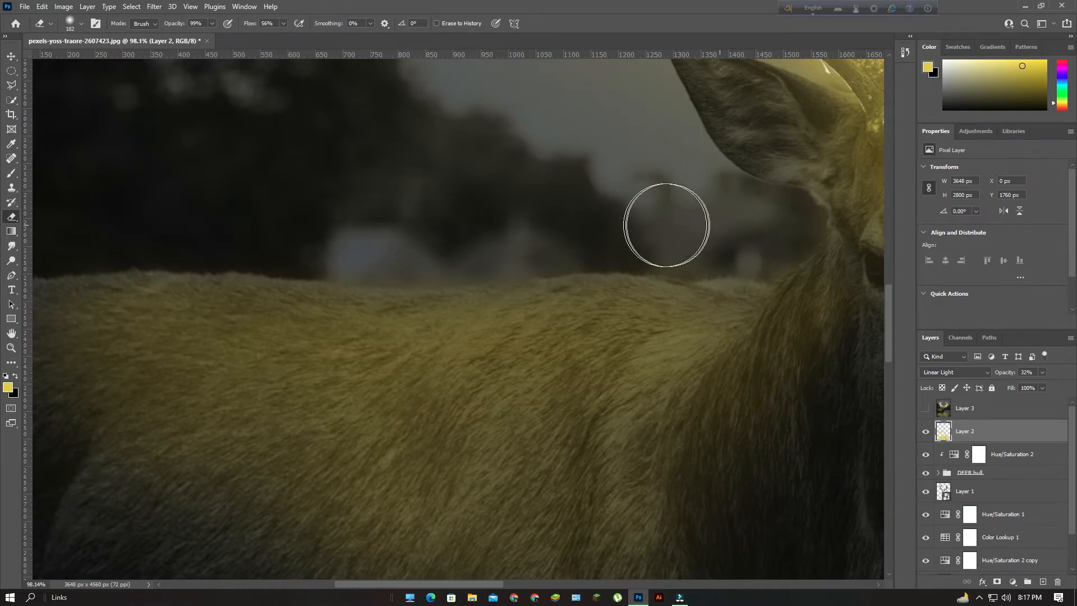
{"action": "left_click_drag", "start_coordinate": [129, 235], "coordinate": [333, 256]}
{"action": "scroll", "coordinate": [392, 260], "scroll_direction": "down", "scroll_amount": 3}
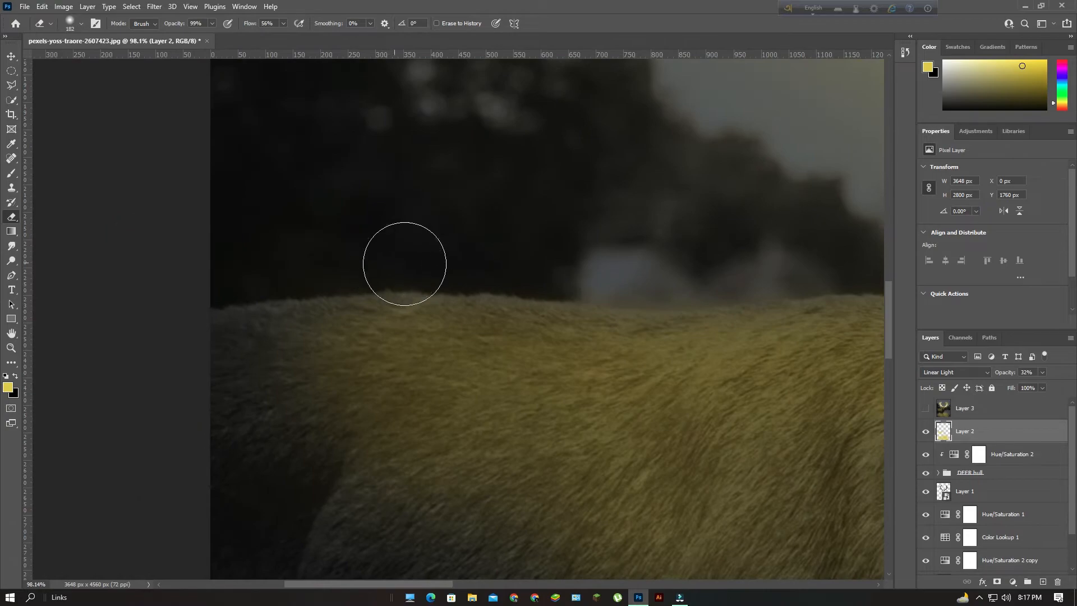
Enlarge the eraser to 944 px and erase the outer edge of the yellow grass glow in front of the deer
{"action": "scroll", "coordinate": [419, 248], "scroll_direction": "down", "scroll_amount": 5}
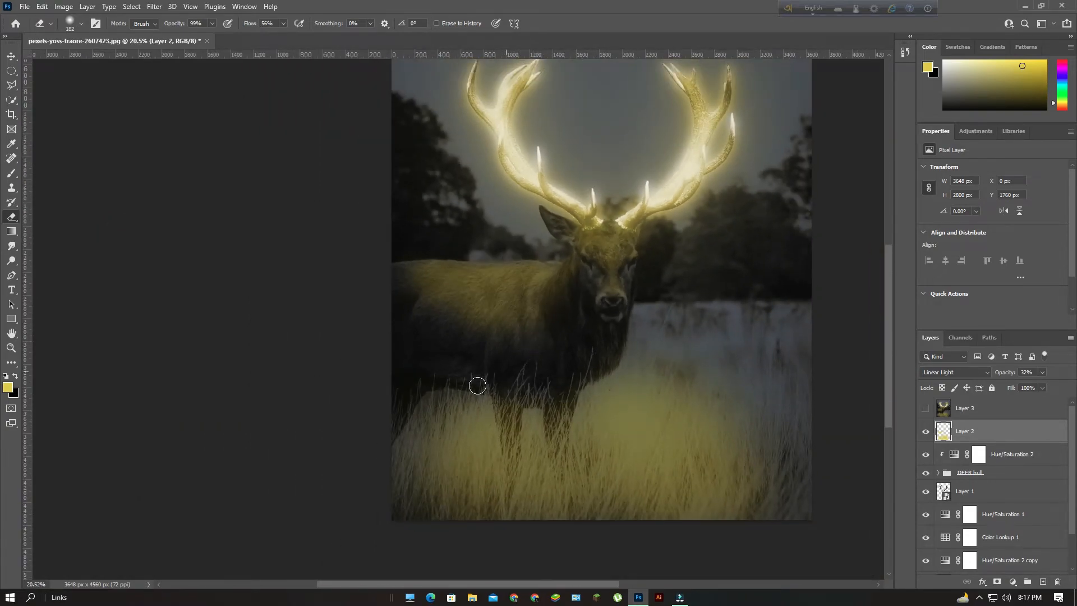
{"action": "scroll", "coordinate": [483, 384], "scroll_direction": "up", "scroll_amount": 1}
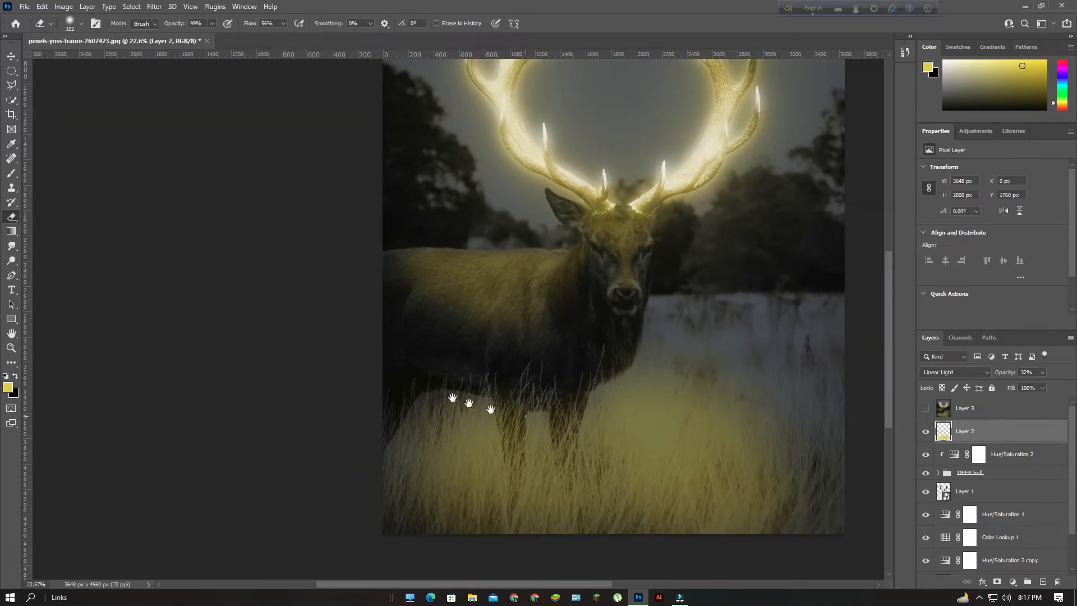
{"action": "left_click_drag", "start_coordinate": [491, 409], "coordinate": [426, 388]}
{"action": "left_click_drag", "start_coordinate": [598, 444], "coordinate": [646, 446]}
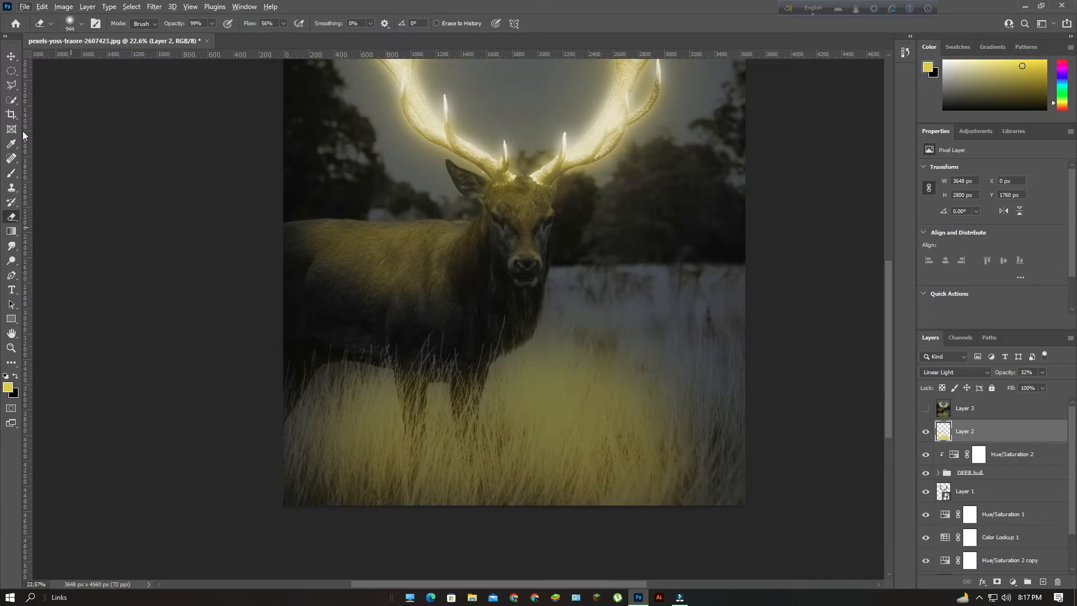
{"action": "scroll", "coordinate": [785, 376], "scroll_direction": "up", "scroll_amount": 2}
{"action": "left_click_drag", "start_coordinate": [666, 510], "coordinate": [600, 537]}
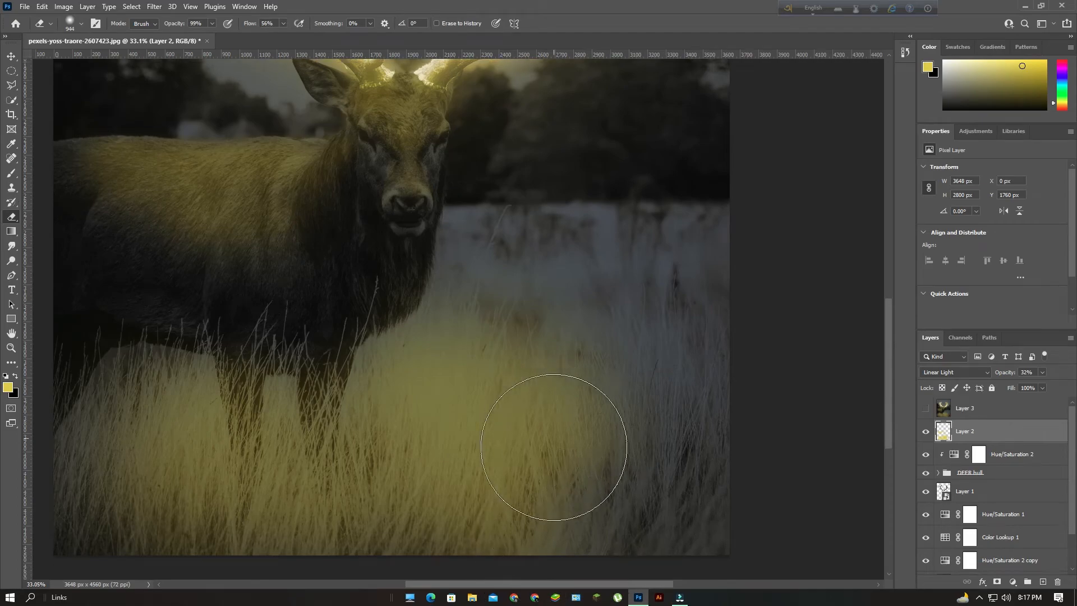
Erase the yellow glow along the bottom edge of the foreground grass with the 944 px eraser
{"action": "scroll", "coordinate": [548, 464], "scroll_direction": "down", "scroll_amount": 3}
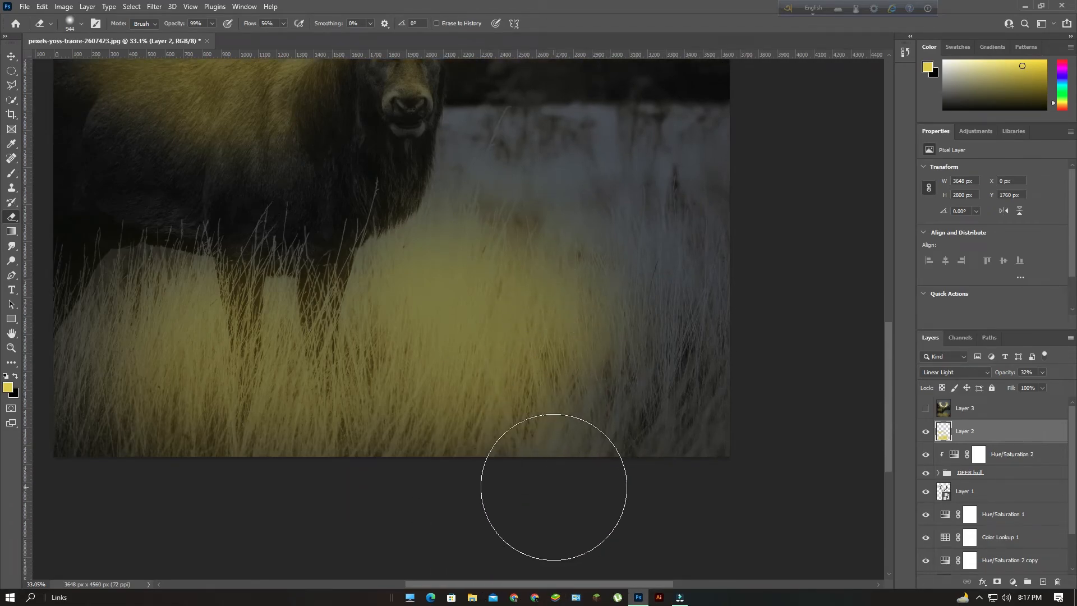
{"action": "scroll", "coordinate": [558, 487], "scroll_direction": "down", "scroll_amount": 2}
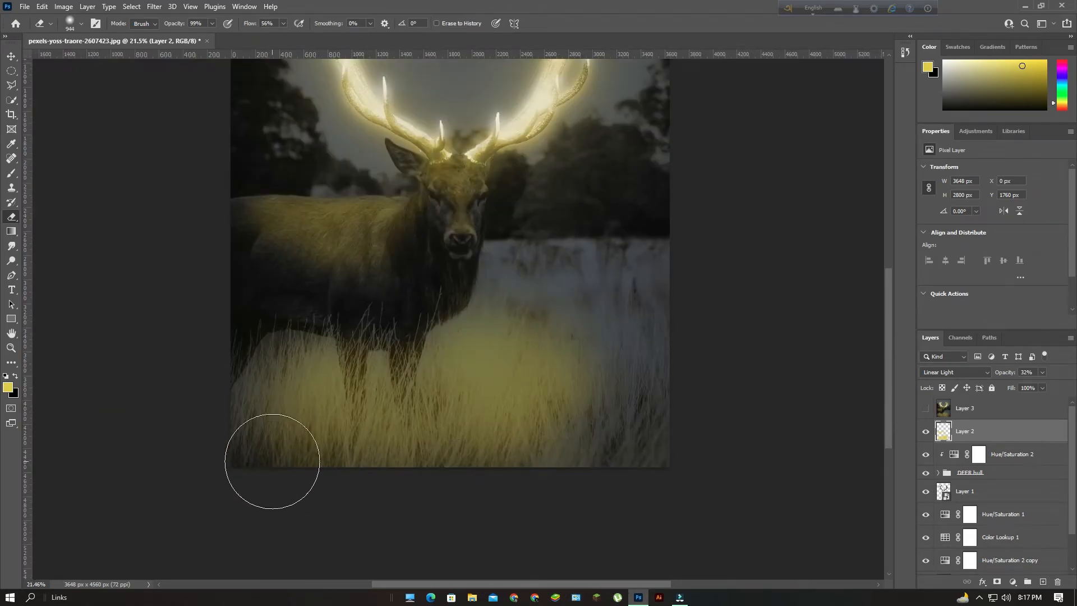
{"action": "left_click_drag", "start_coordinate": [270, 464], "coordinate": [356, 494]}
{"action": "left_click", "coordinate": [357, 494]}
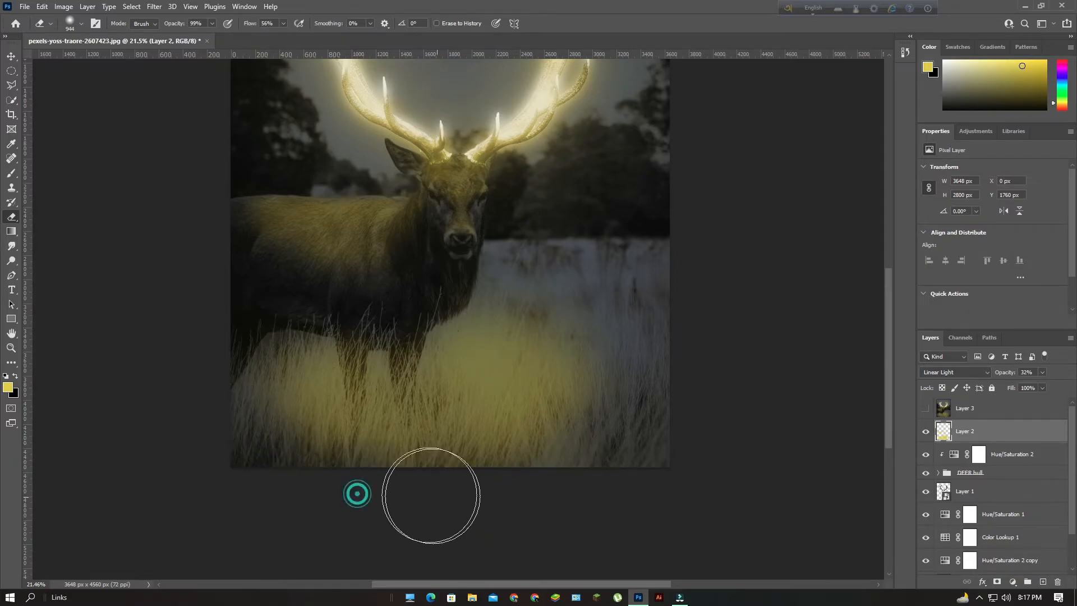
{"action": "left_click", "coordinate": [466, 485]}
{"action": "left_click", "coordinate": [558, 481]}
{"action": "left_click", "coordinate": [328, 494]}
{"action": "left_click", "coordinate": [292, 494]}
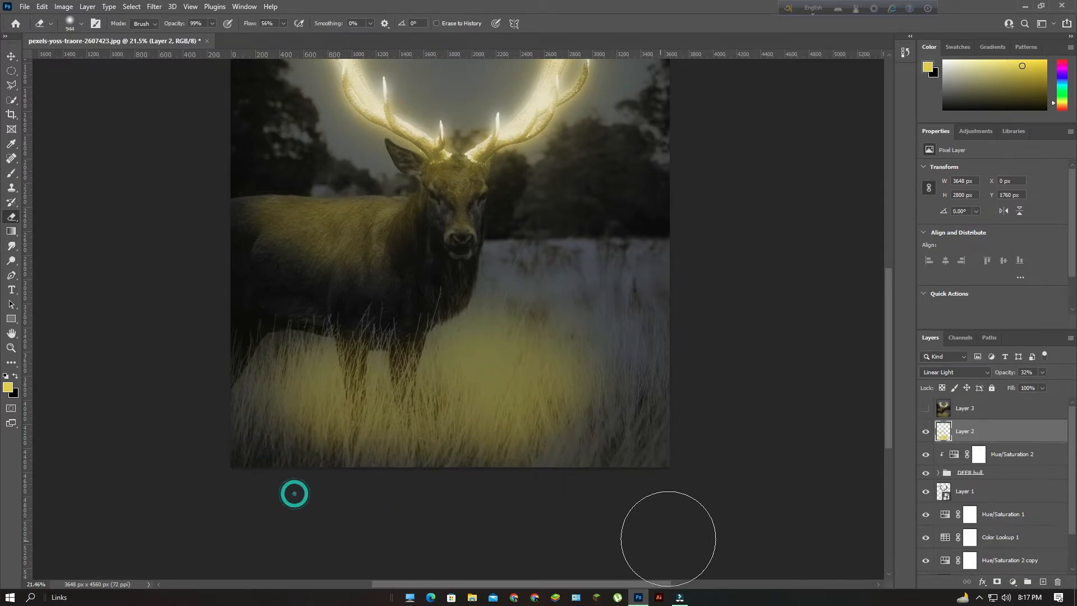
Delete the hidden merged deer layer and stamp all visible layers into a new layer at the top of the stack
{"action": "left_click", "coordinate": [1033, 413]}
{"action": "key", "text": "Delete"}
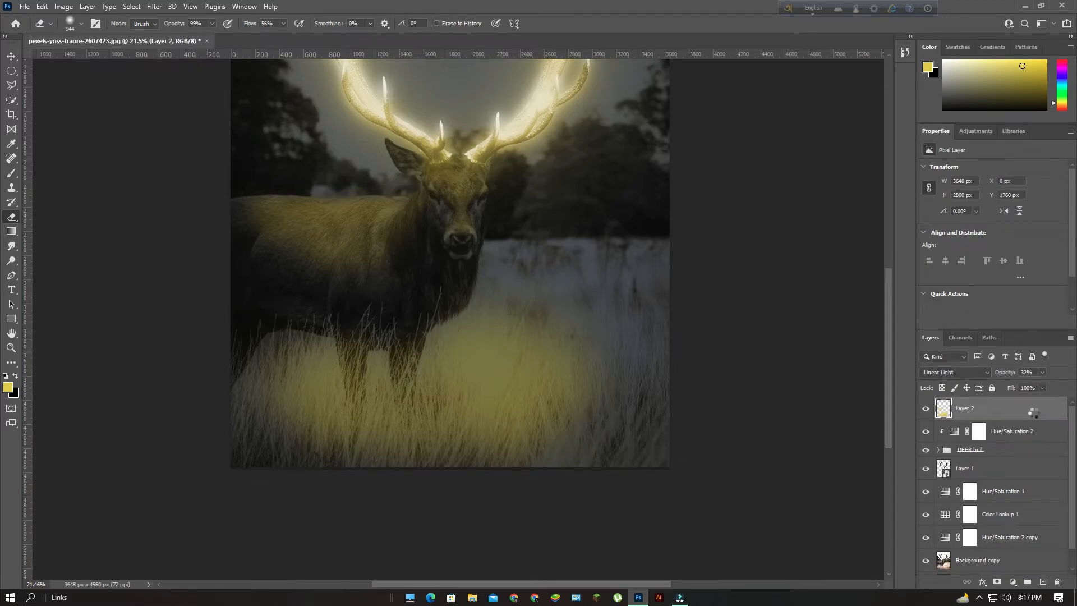
{"action": "scroll", "coordinate": [348, 264], "scroll_direction": "up", "scroll_amount": 2}
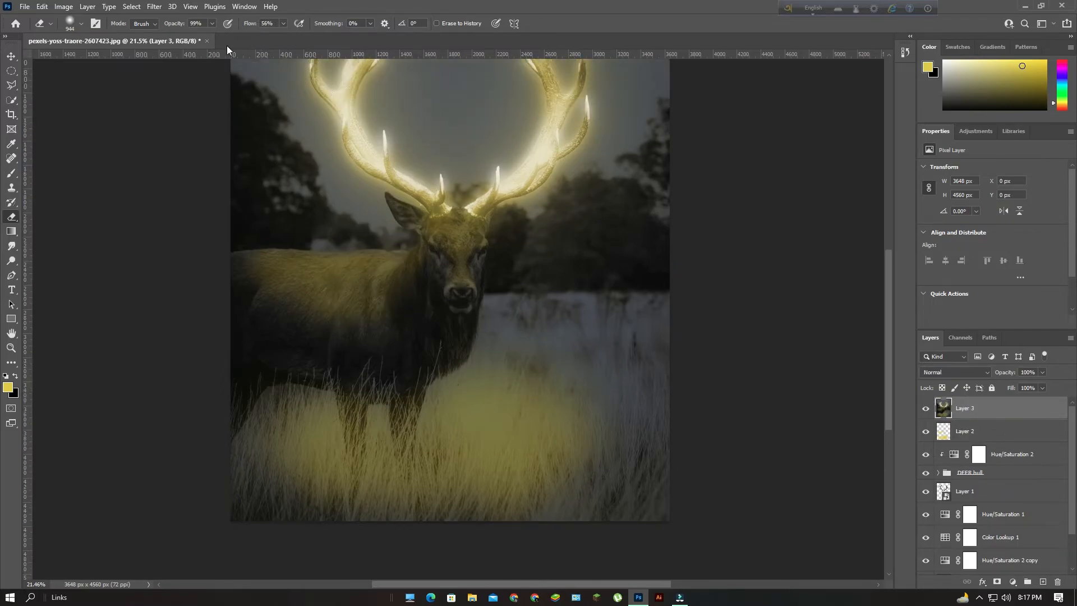
Open the Camera Raw Filter on the merged layer and set temperature to +14, exposure to -0.80 and contrast to +47
{"action": "left_click", "coordinate": [155, 6]}
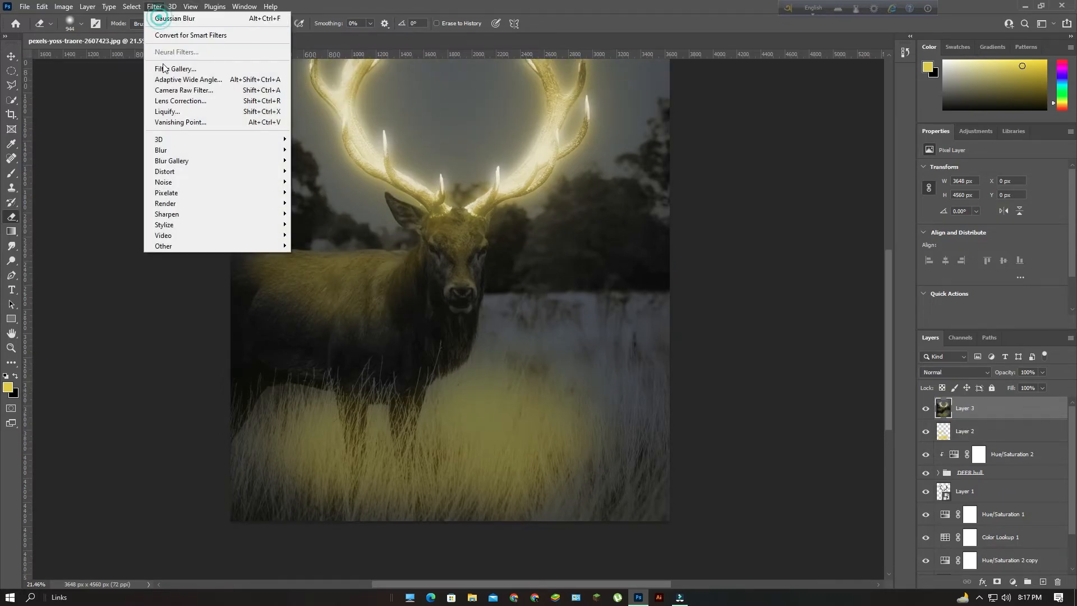
{"action": "left_click", "coordinate": [179, 92]}
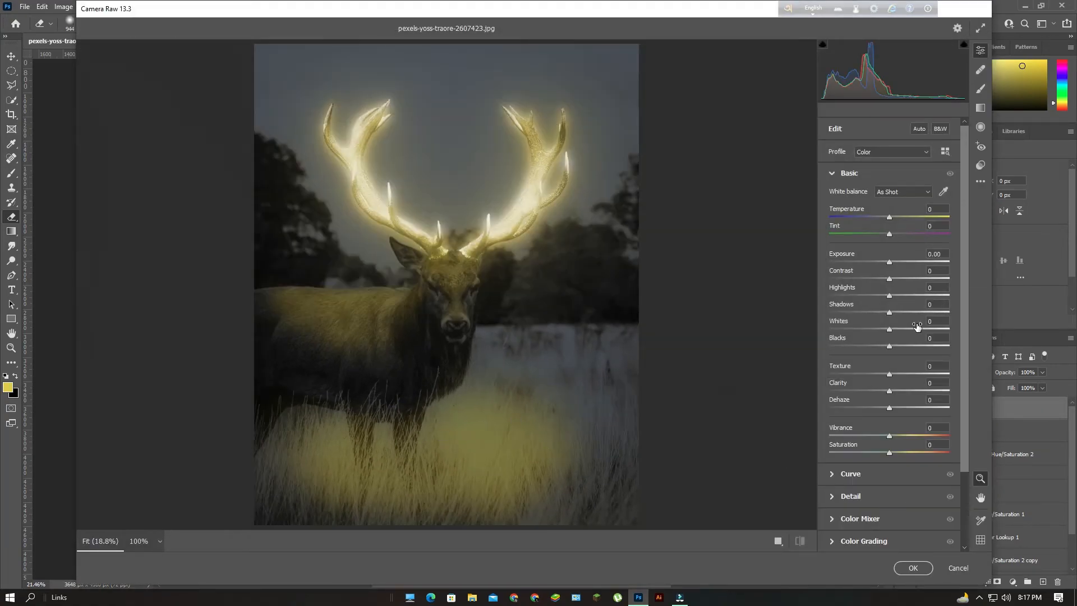
{"action": "left_click_drag", "start_coordinate": [889, 217], "coordinate": [899, 218]}
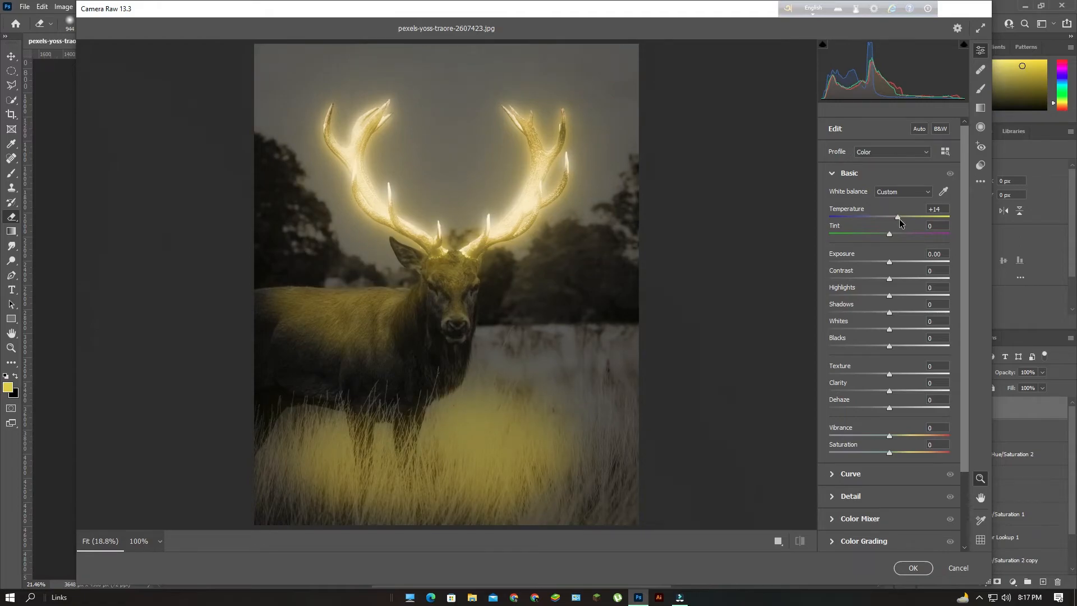
{"action": "left_click_drag", "start_coordinate": [889, 262], "coordinate": [880, 269]}
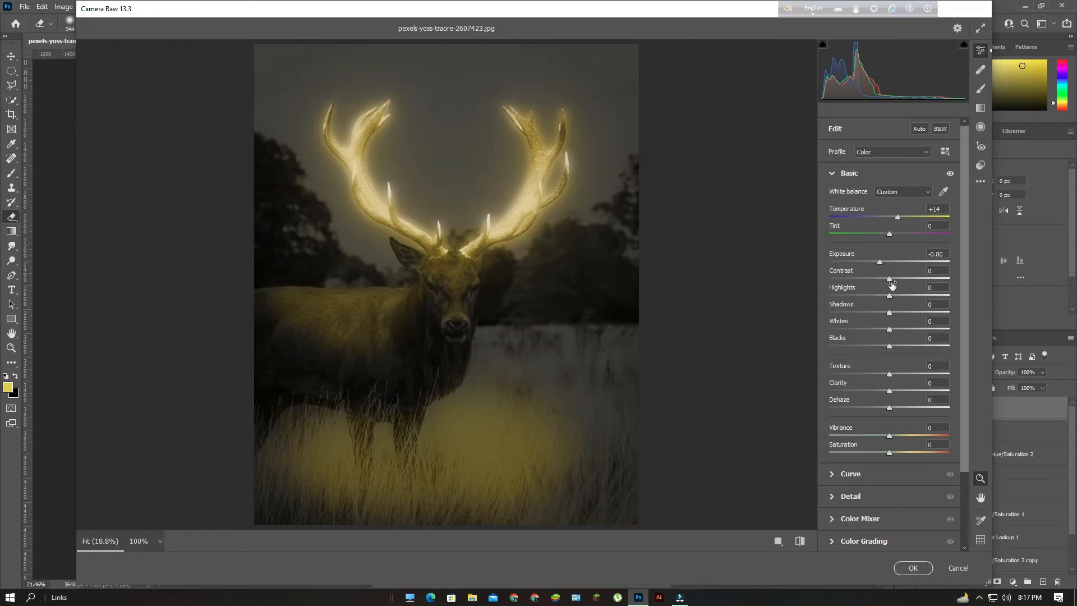
{"action": "left_click_drag", "start_coordinate": [891, 282], "coordinate": [919, 294]}
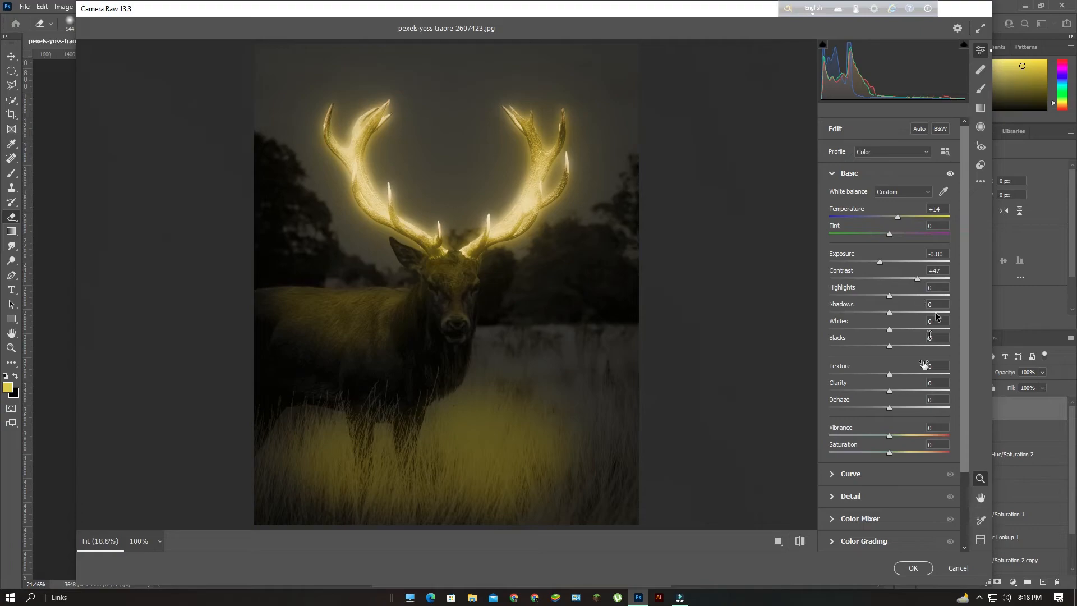
Raise the vibrance slightly to finish the basic Camera Raw adjustments
{"action": "mouse_move", "coordinate": [890, 436]}
{"action": "left_mouse_down"}
{"action": "mouse_move", "coordinate": [908, 444]}
{"action": "mouse_move", "coordinate": [869, 448]}
{"action": "mouse_move", "coordinate": [898, 451]}
{"action": "left_mouse_up"}
{"action": "scroll", "coordinate": [834, 473], "scroll_direction": "down", "scroll_amount": 3}
{"action": "scroll", "coordinate": [886, 354], "scroll_direction": "up", "scroll_amount": 3}
{"action": "left_click", "coordinate": [831, 173]}
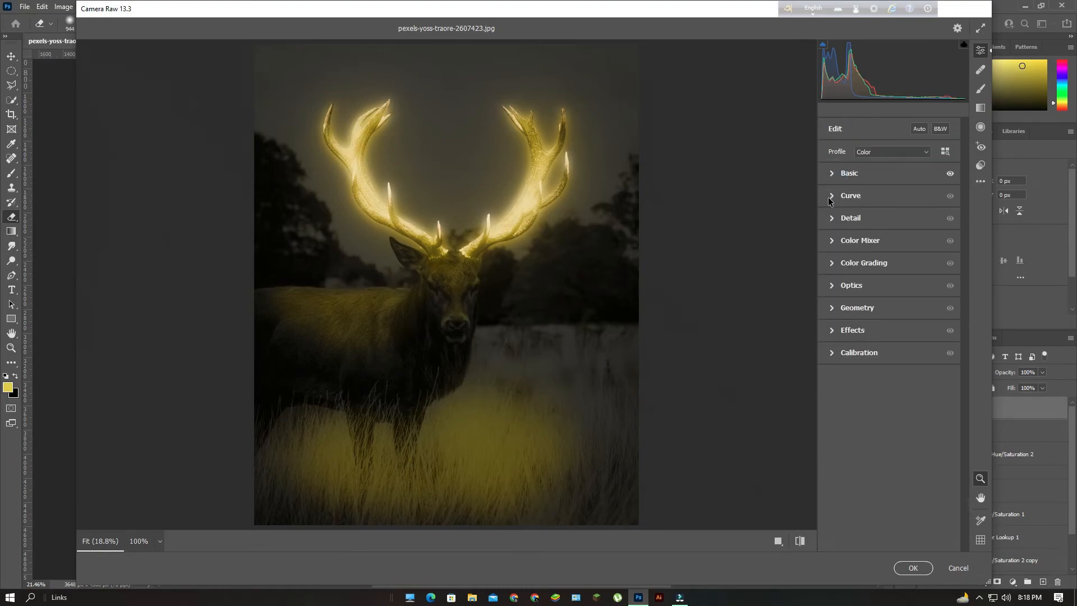
Adjust the parametric tone curve, setting highlights to +47 and darks to +12
{"action": "left_click", "coordinate": [831, 196]}
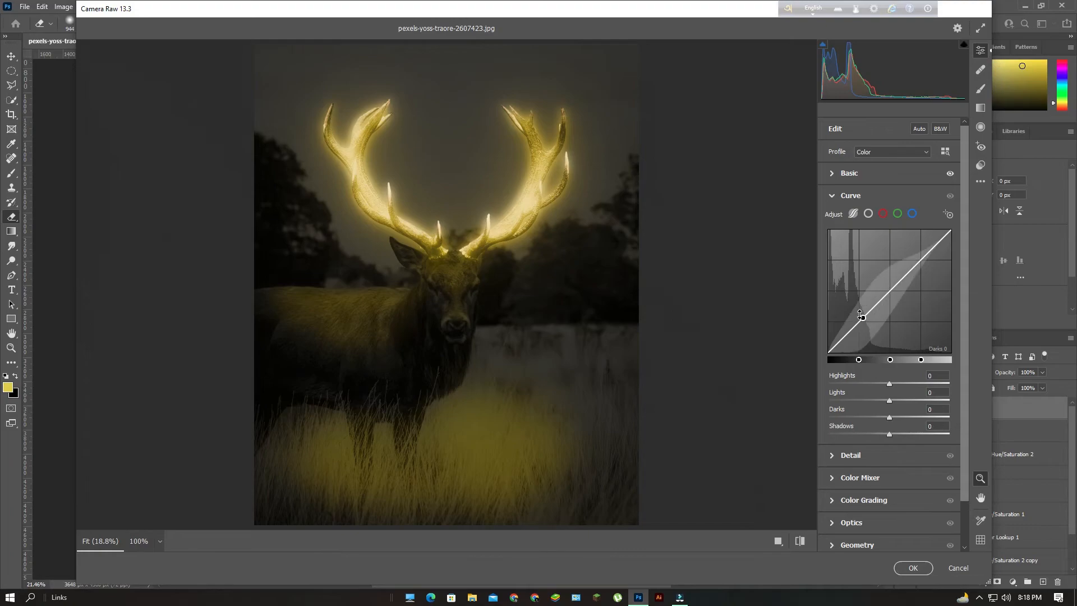
{"action": "left_click_drag", "start_coordinate": [860, 323], "coordinate": [862, 308]}
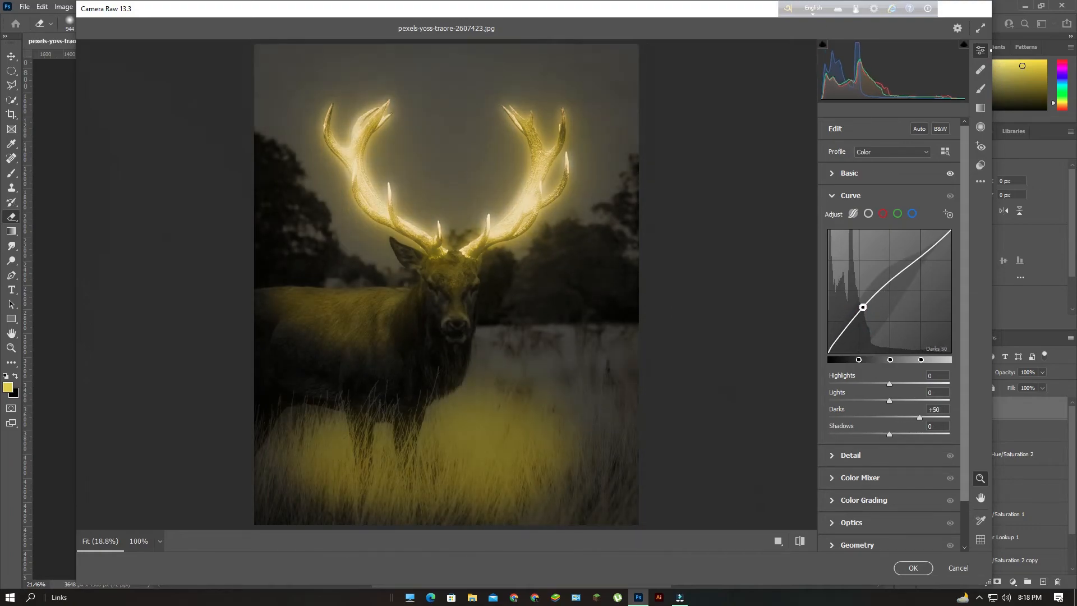
{"action": "mouse_move", "coordinate": [863, 307]}
{"action": "left_mouse_down"}
{"action": "mouse_move", "coordinate": [863, 296]}
{"action": "mouse_move", "coordinate": [862, 311]}
{"action": "left_mouse_up"}
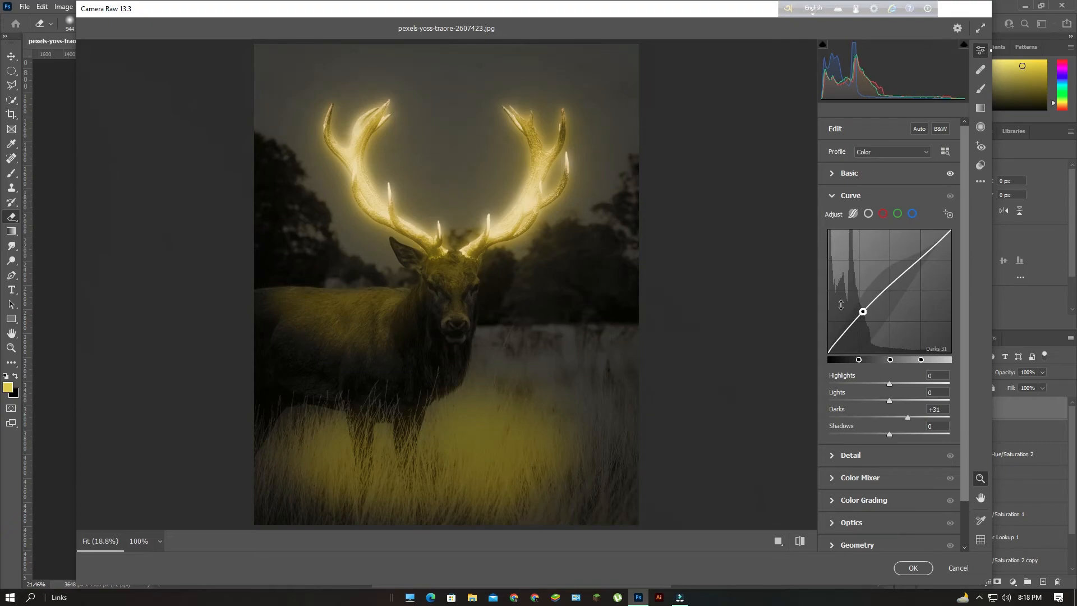
{"action": "left_click", "coordinate": [889, 384]}
{"action": "left_click_drag", "start_coordinate": [883, 386], "coordinate": [897, 420]}
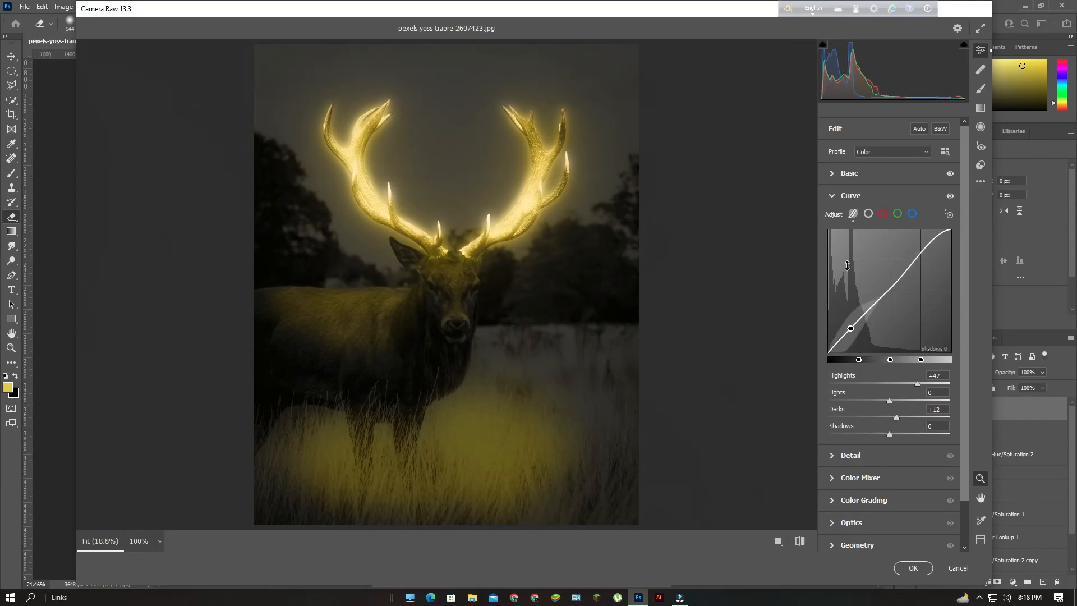
{"action": "left_click", "coordinate": [832, 195]}
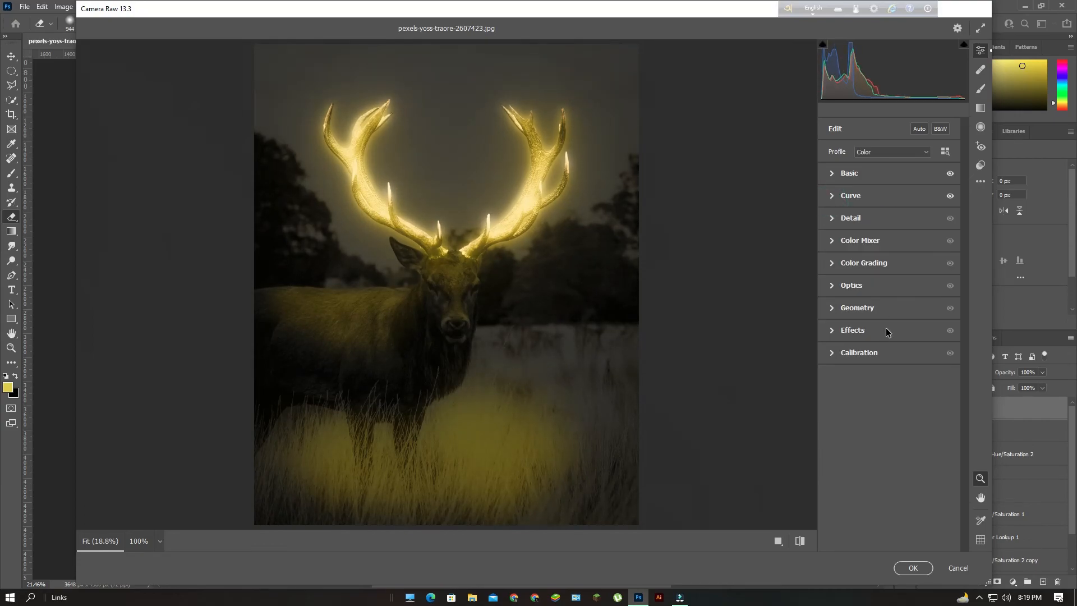
Grade the midtones with a faint green tint and the shadows with blue at hue 231, saturation 13, and apply the filter
{"action": "left_click", "coordinate": [834, 264]}
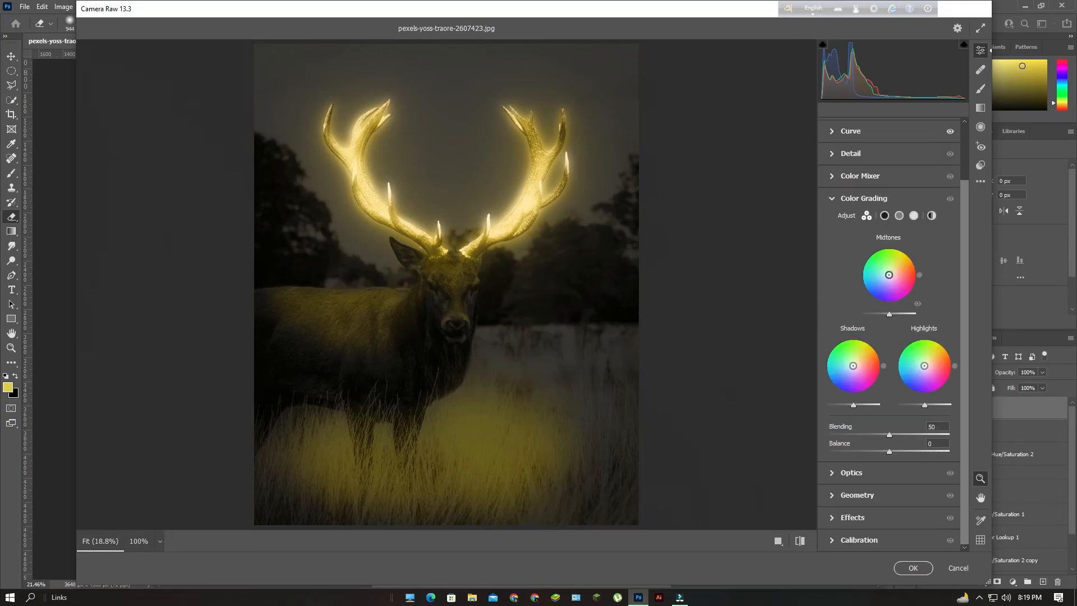
{"action": "mouse_move", "coordinate": [889, 275]}
{"action": "left_mouse_down"}
{"action": "mouse_move", "coordinate": [911, 274]}
{"action": "mouse_move", "coordinate": [899, 270]}
{"action": "mouse_move", "coordinate": [880, 295]}
{"action": "mouse_move", "coordinate": [888, 274]}
{"action": "left_mouse_up"}
{"action": "left_click_drag", "start_coordinate": [855, 367], "coordinate": [850, 368]}
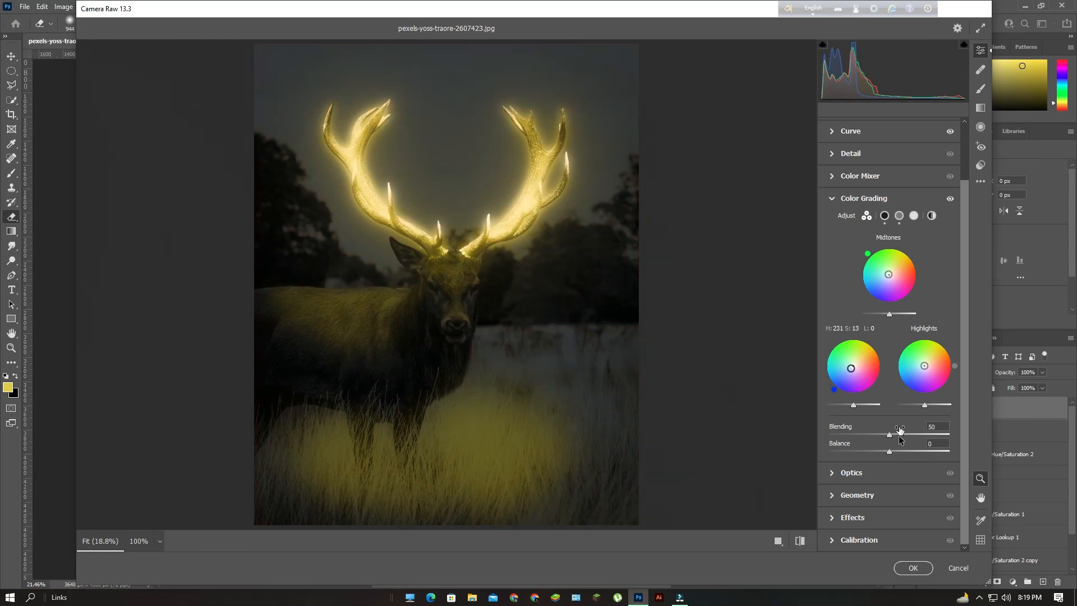
{"action": "left_click", "coordinate": [913, 568]}
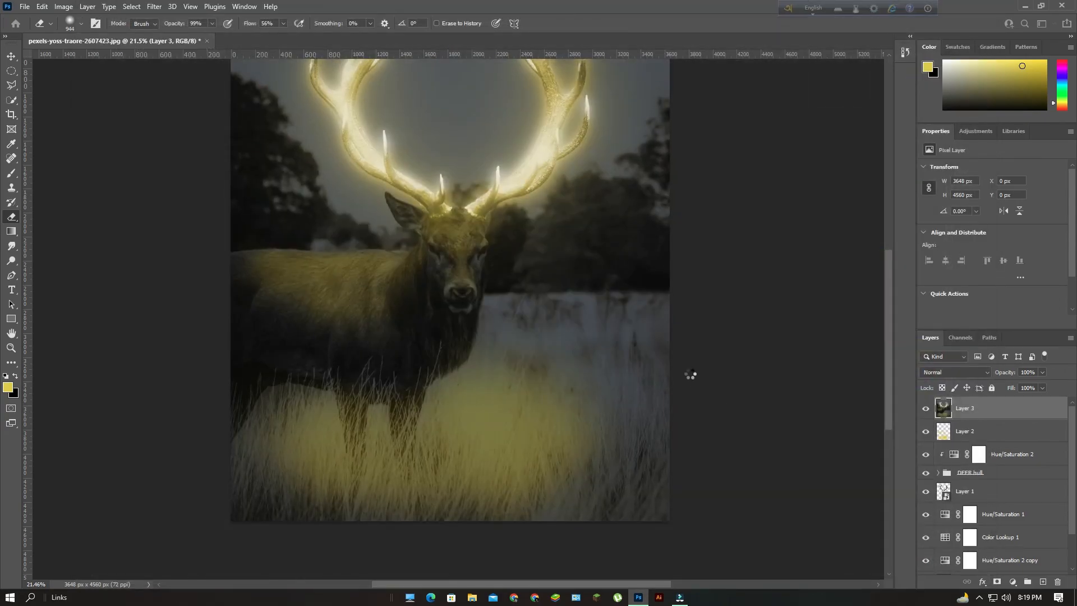
Compare the whole deer image before and after the Camera Raw grading, keeping the graded version
{"action": "scroll", "coordinate": [572, 350], "scroll_direction": "down", "scroll_amount": 3}
{"action": "scroll", "coordinate": [572, 353], "scroll_direction": "up", "scroll_amount": 1}
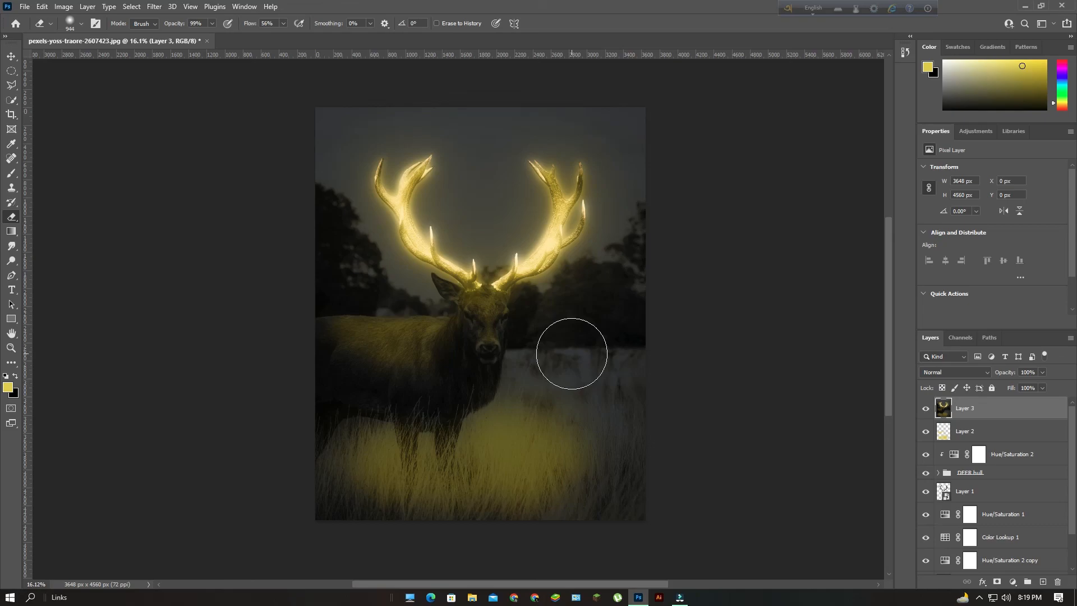
{"action": "key", "text": "ctrl+z"}
{"action": "key", "text": "ctrl+shift+z"}
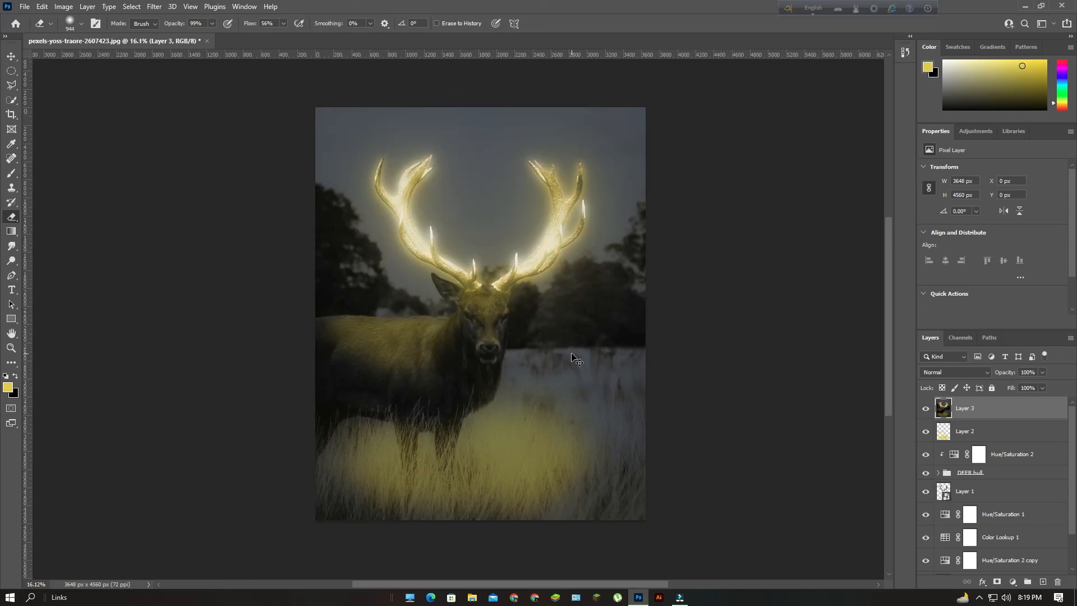
{"action": "scroll", "coordinate": [572, 359], "scroll_direction": "up", "scroll_amount": 1}
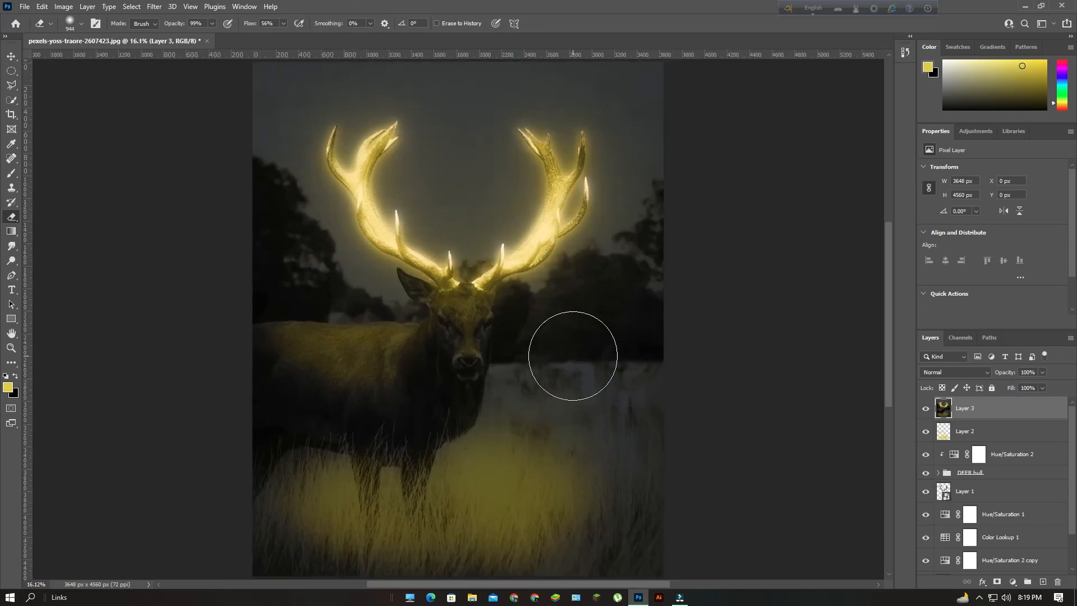